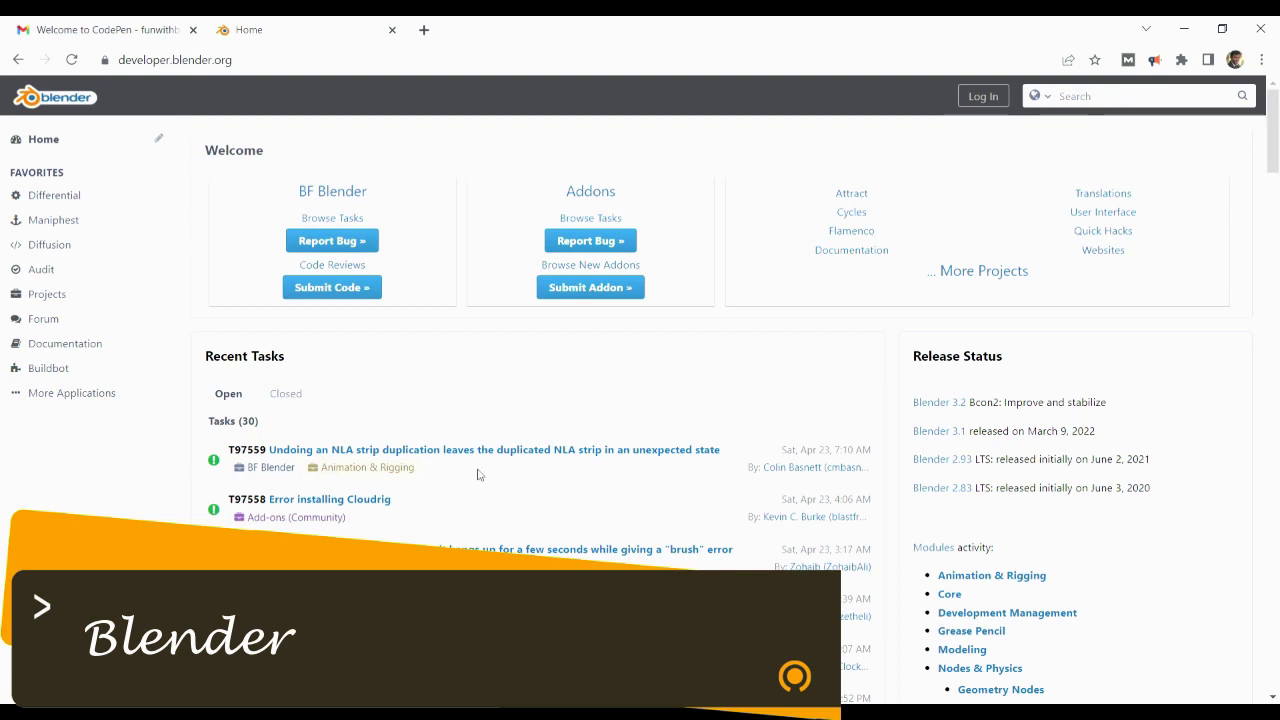
Step: Register a new account on the Blender developer site, verify its email address and continue to the home page
left_click(983, 97)
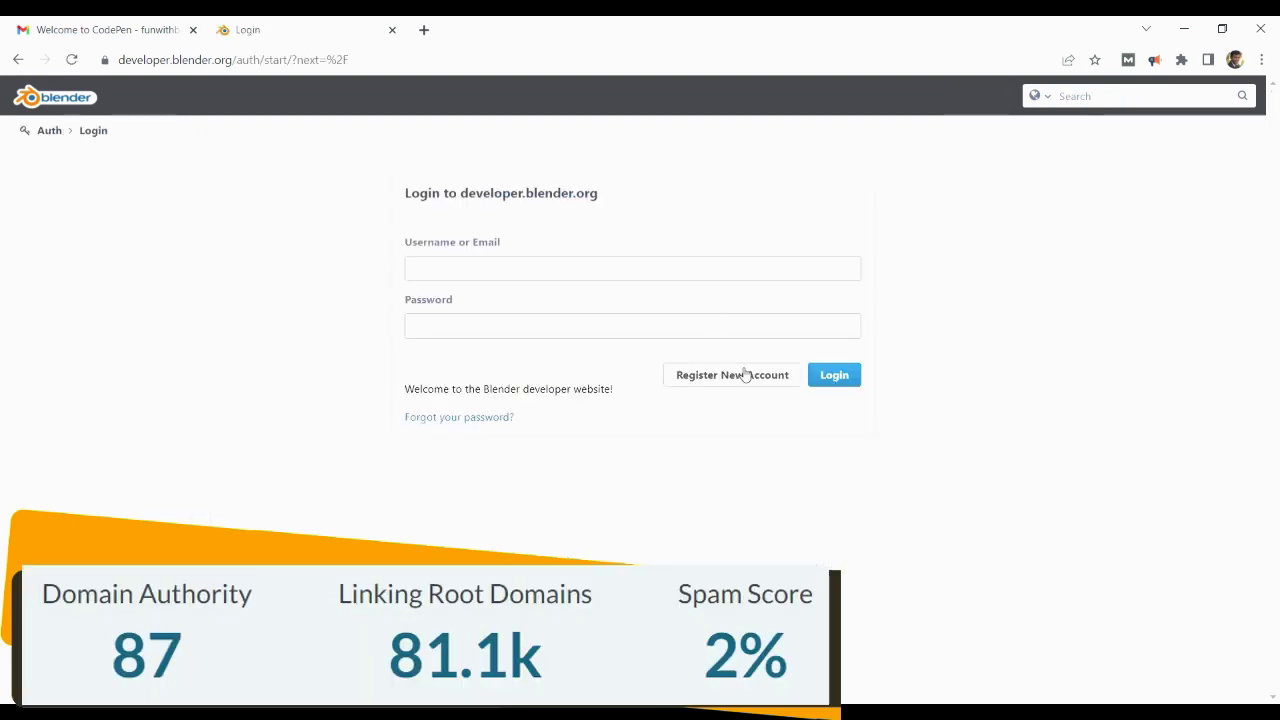
left_click(729, 374)
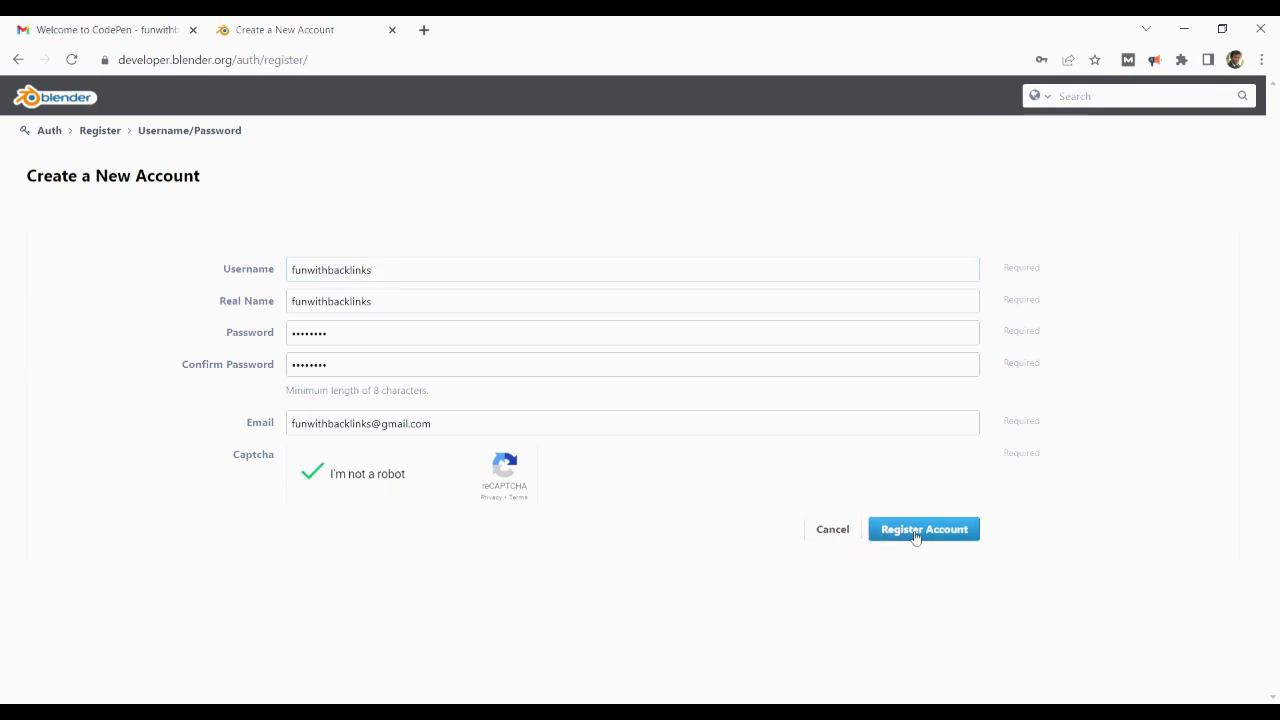
left_click(924, 533)
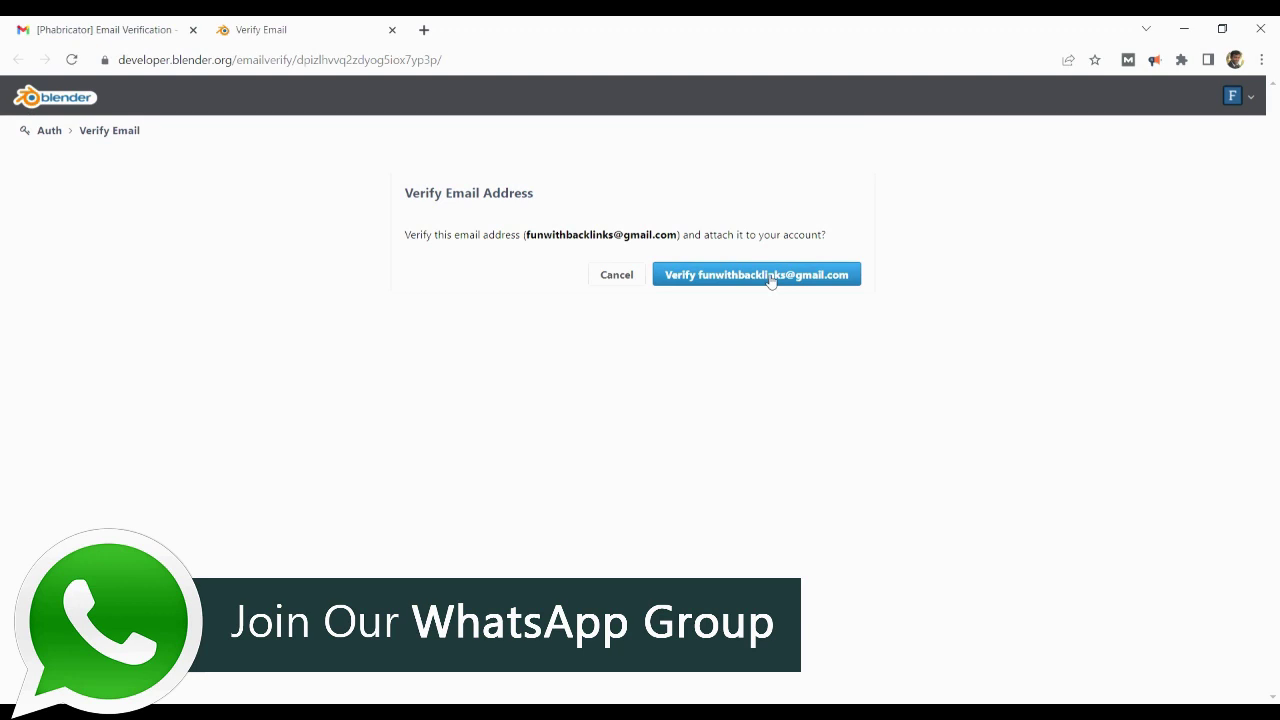
left_click(771, 281)
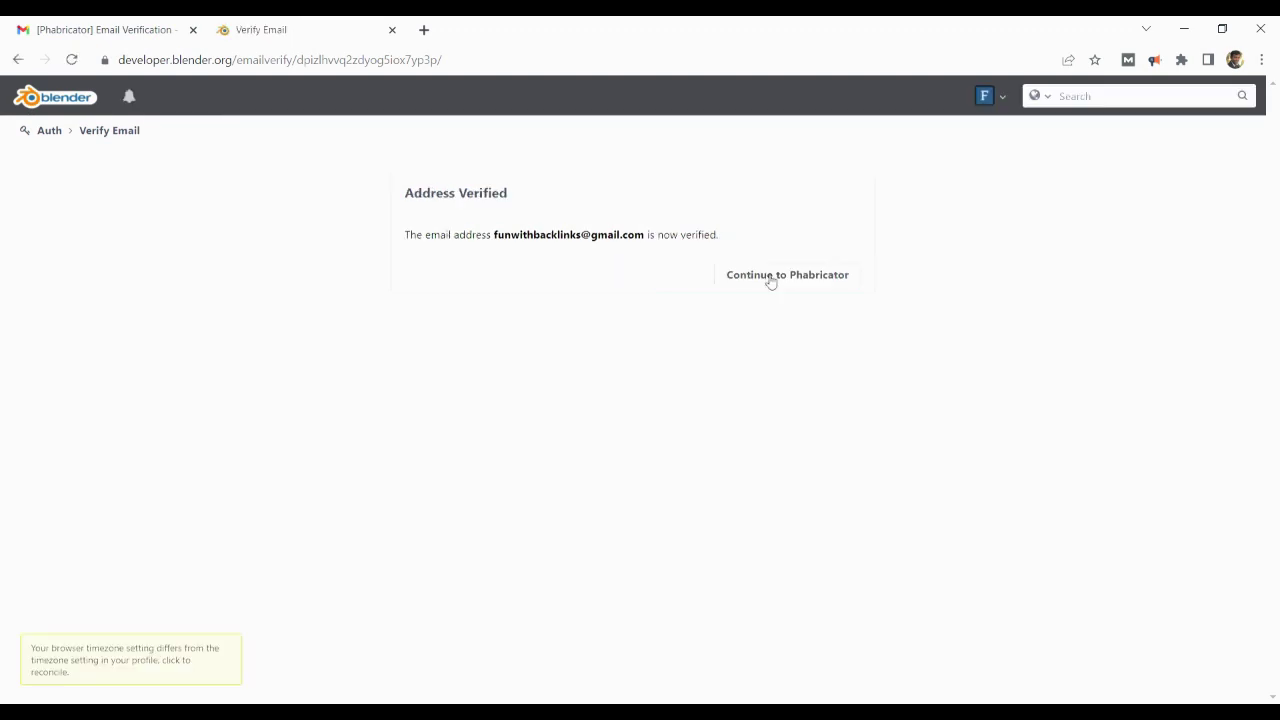
left_click(771, 277)
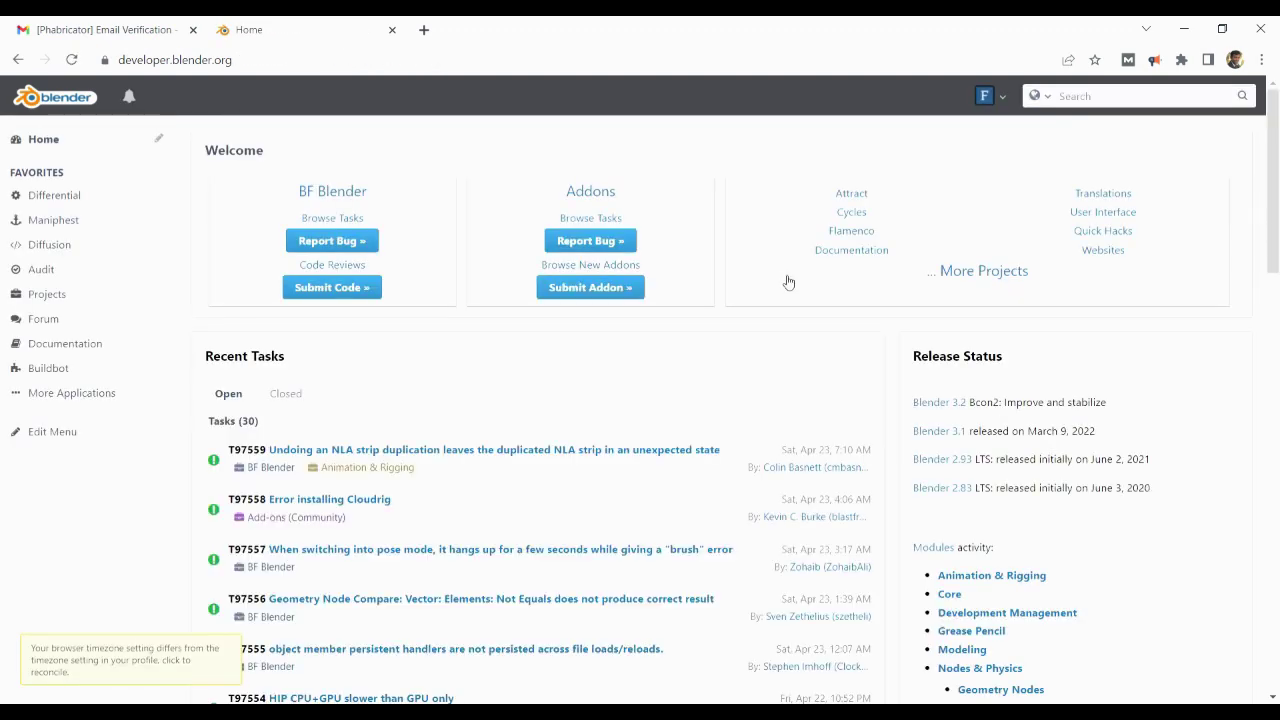
Step: Open the account's profile for editing and fill in the title FWB and a blurb about higher quality backlinks
left_click(1003, 97)
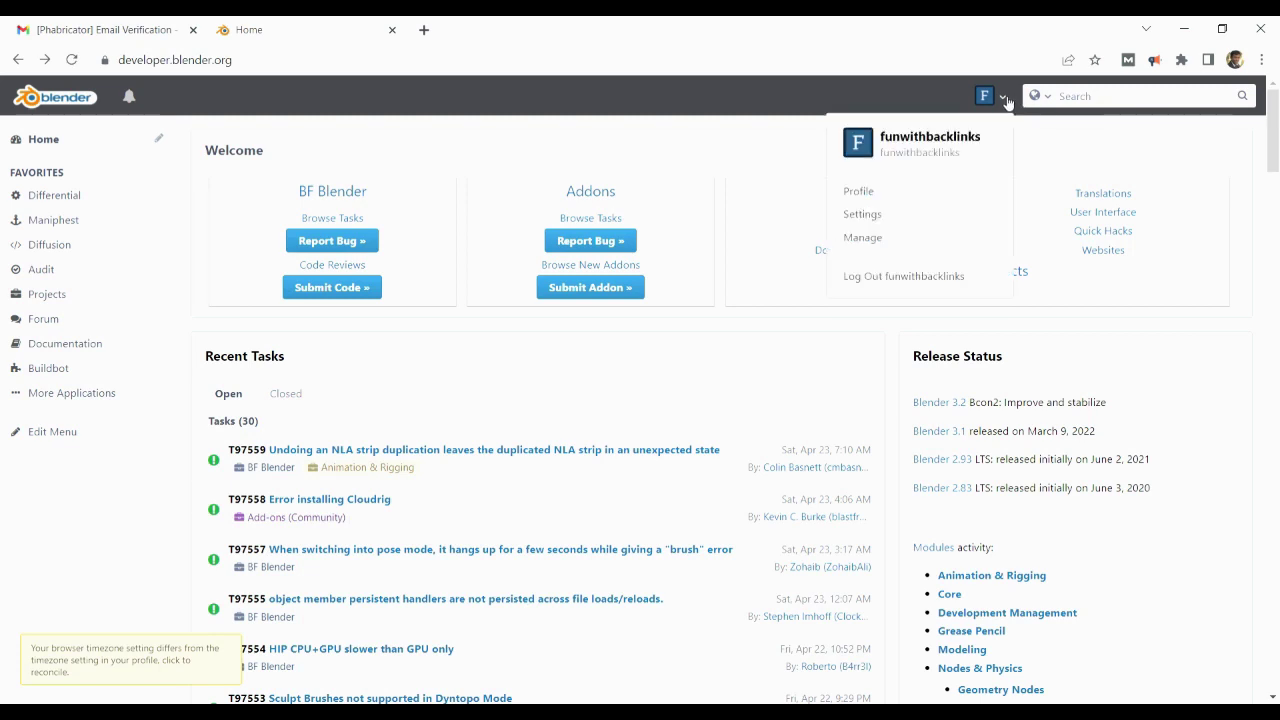
left_click(862, 192)
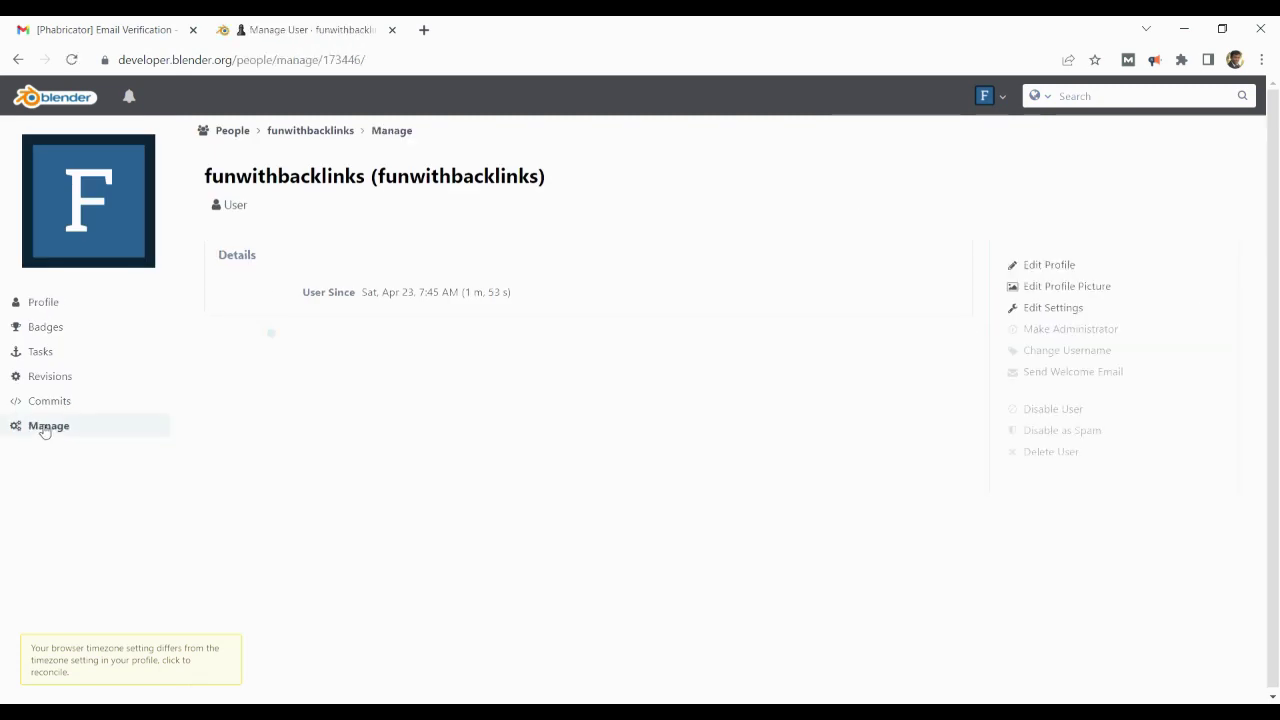
left_click(1070, 267)
scroll(1070, 270, "down", 1)
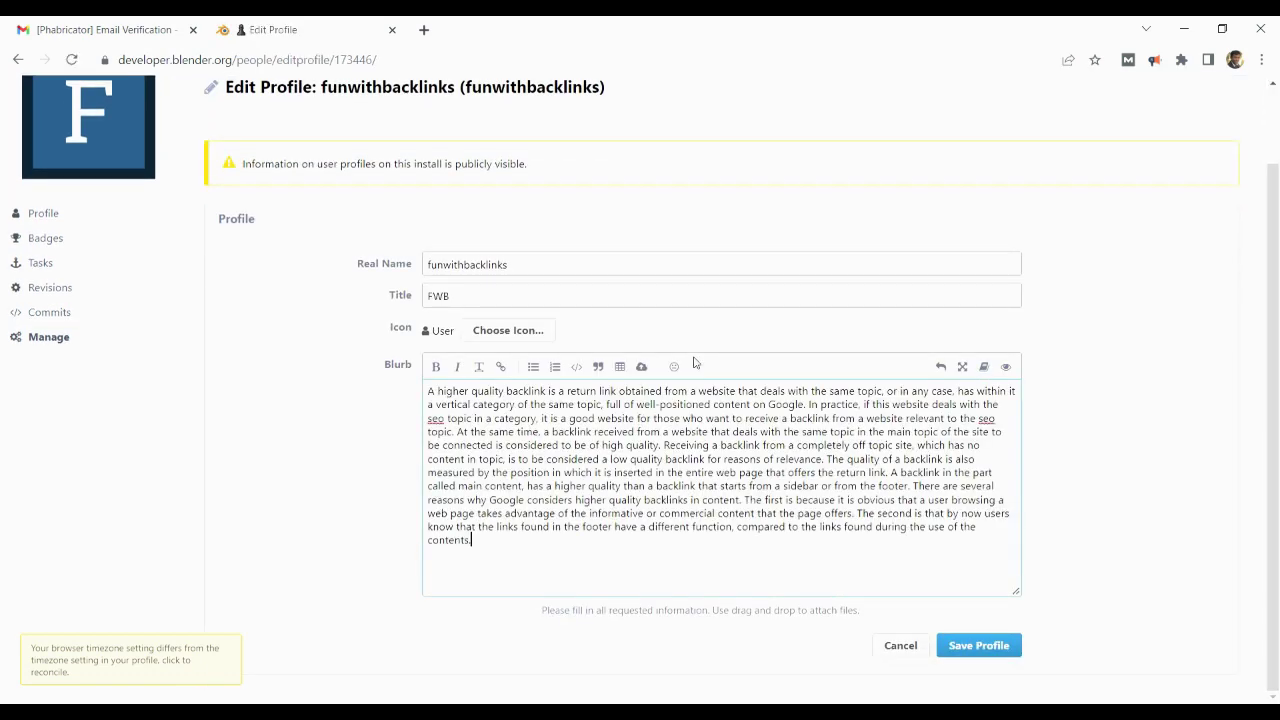
left_click_drag(437, 391, 550, 398)
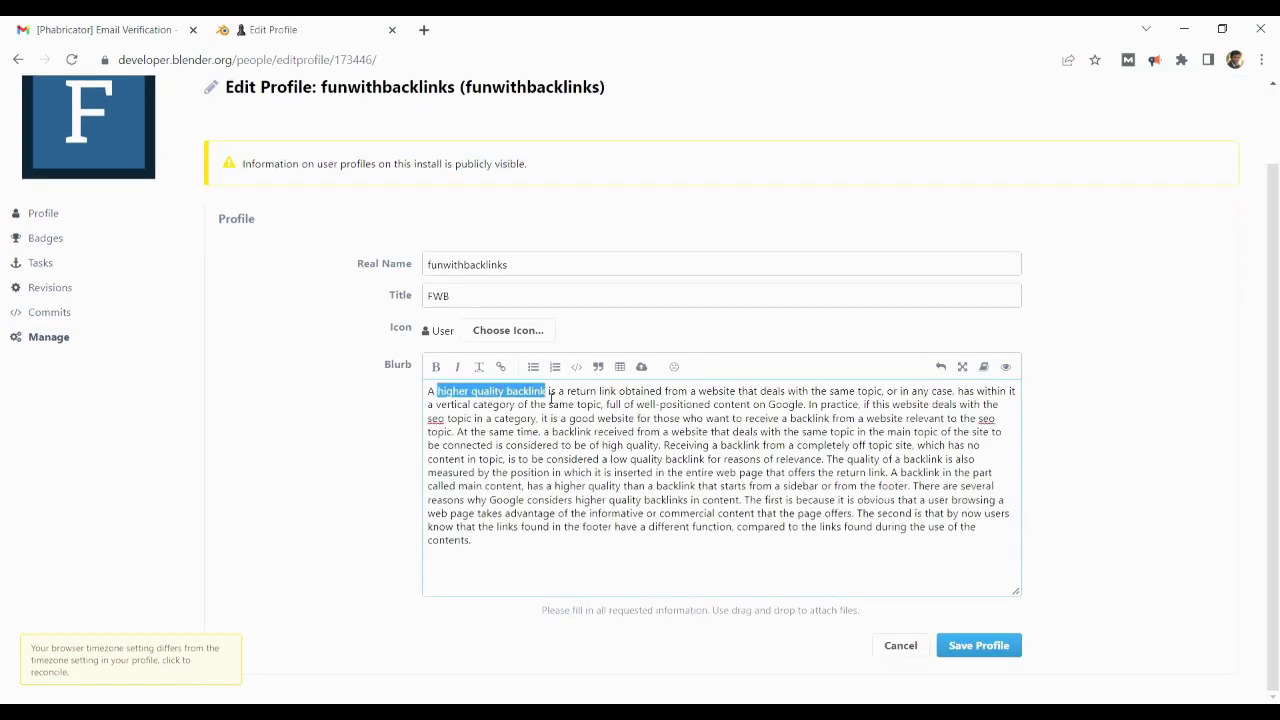
left_click(507, 372)
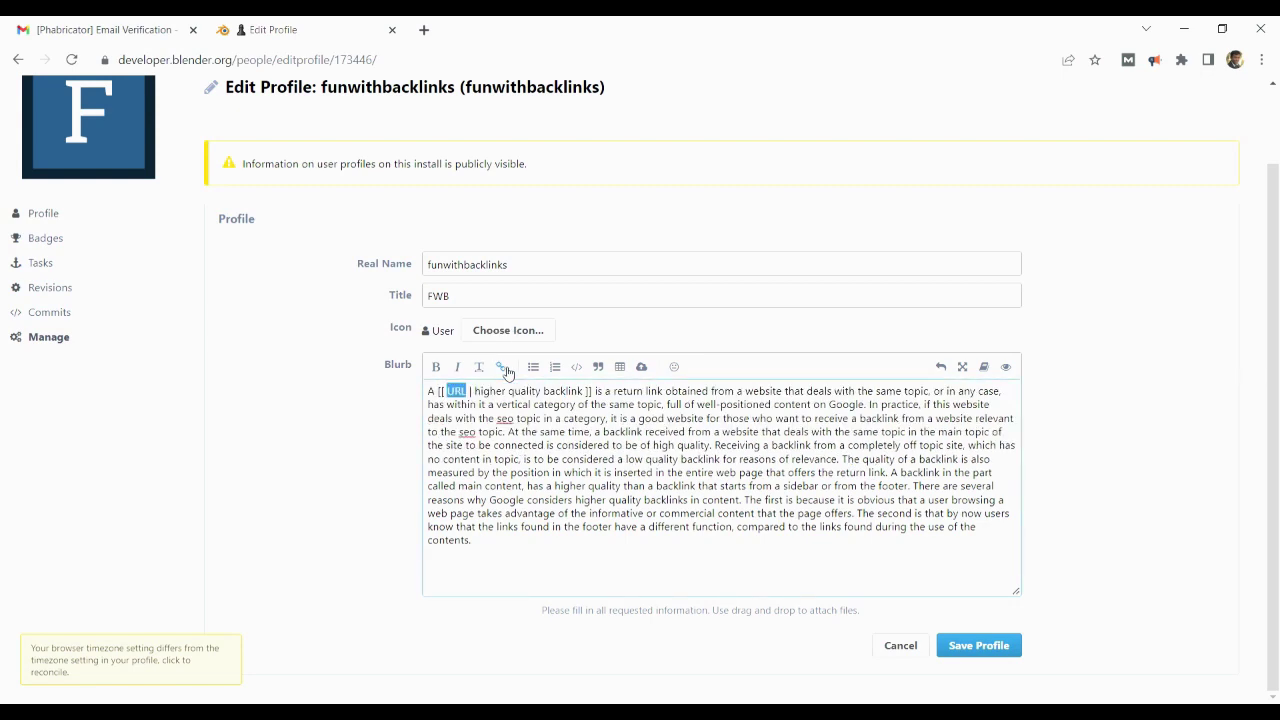
type("https://www.google.com")
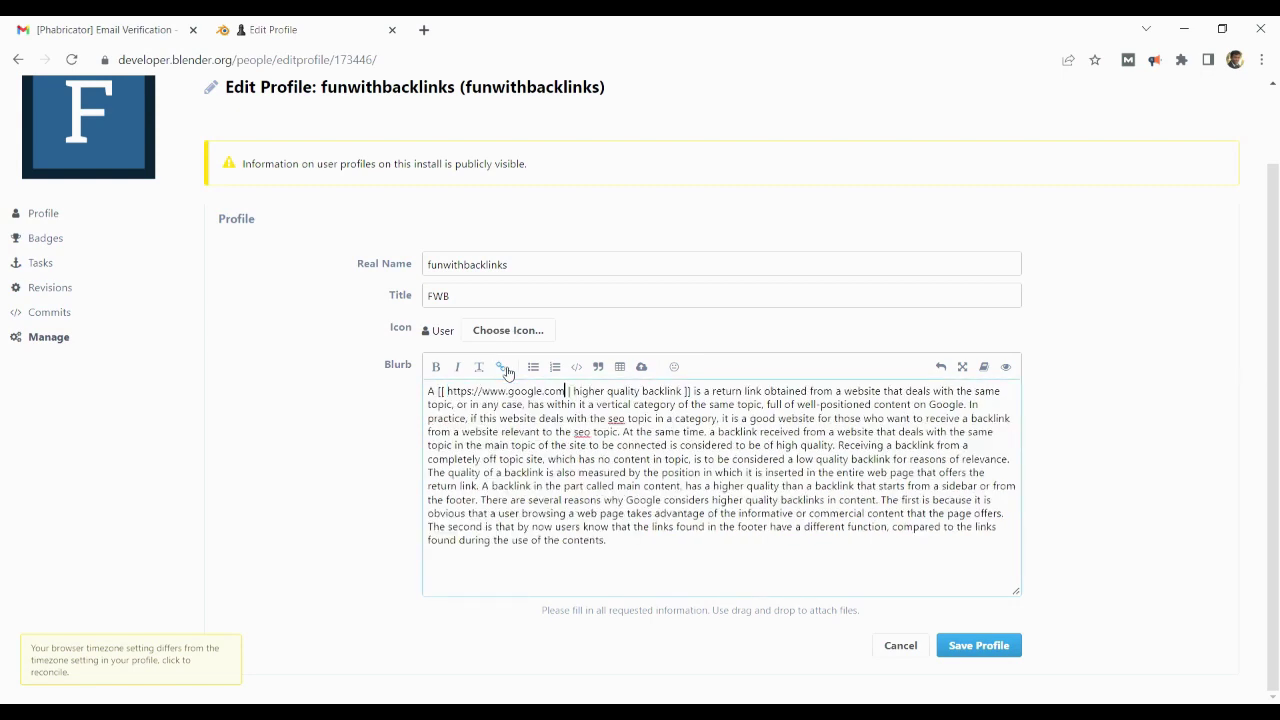
left_click(977, 646)
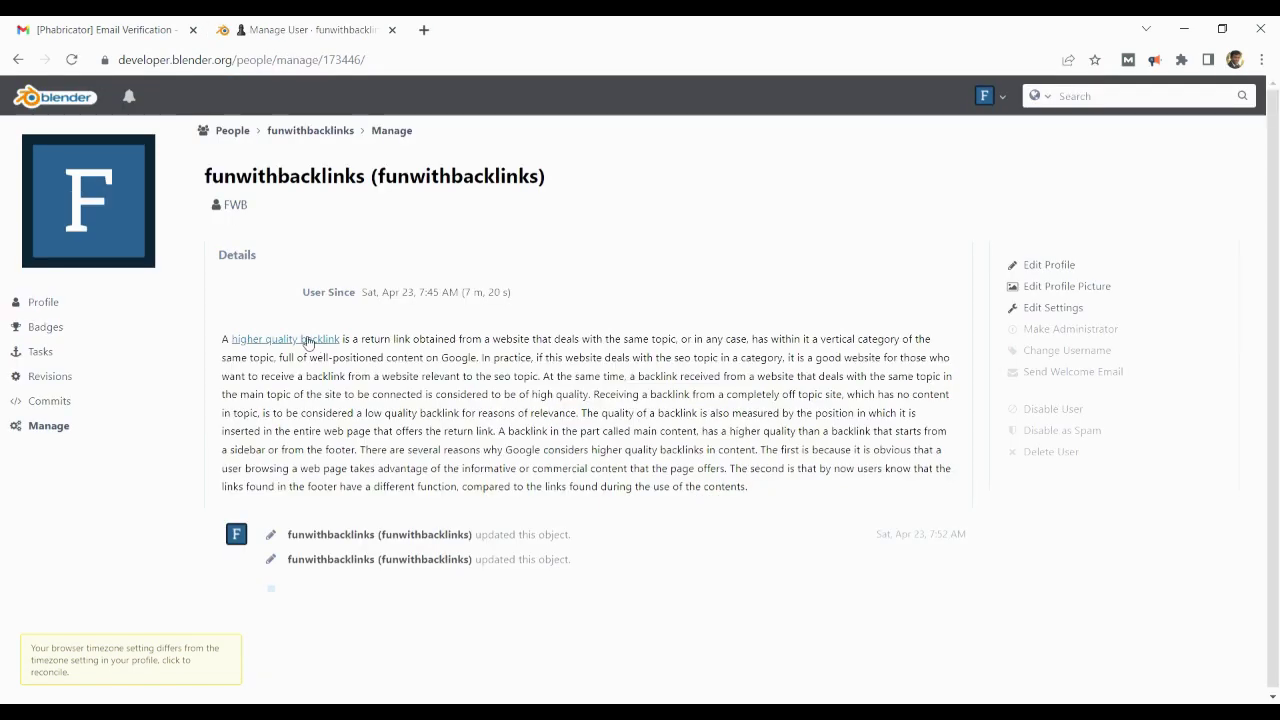
Step: View the account's public profile page with the linked blurb and select the page's web address
left_click(455, 66)
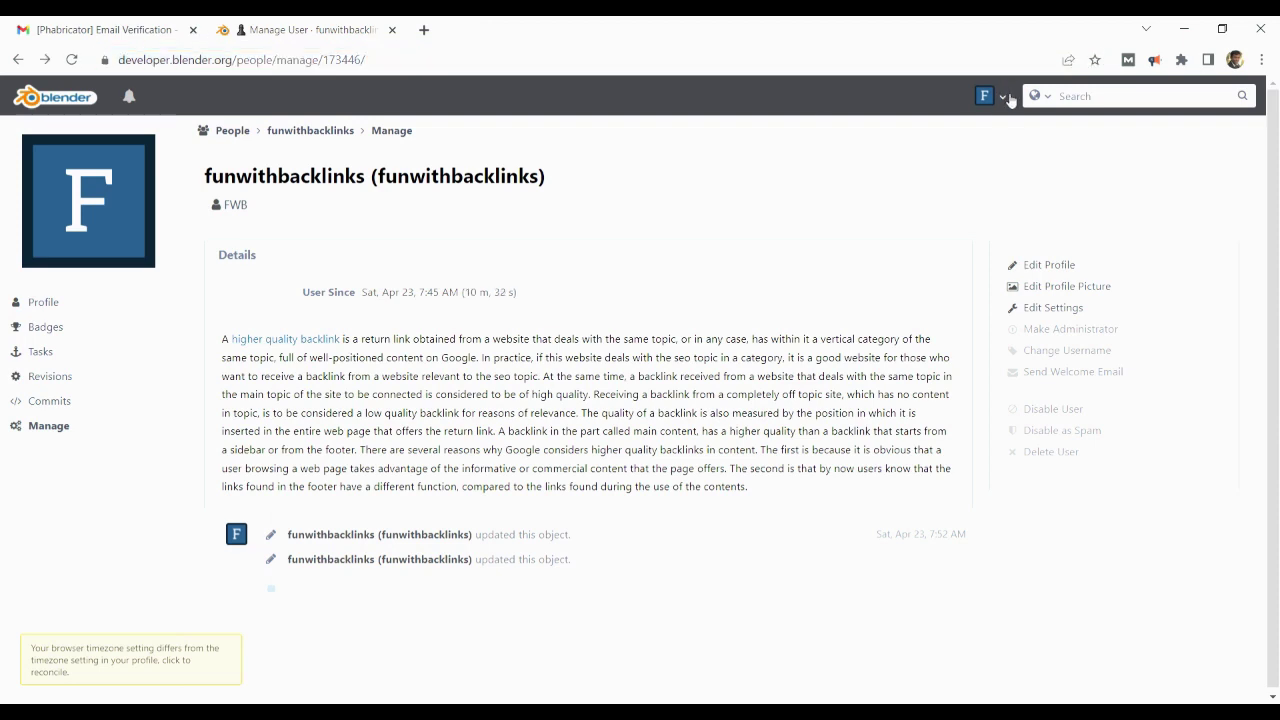
left_click(1008, 97)
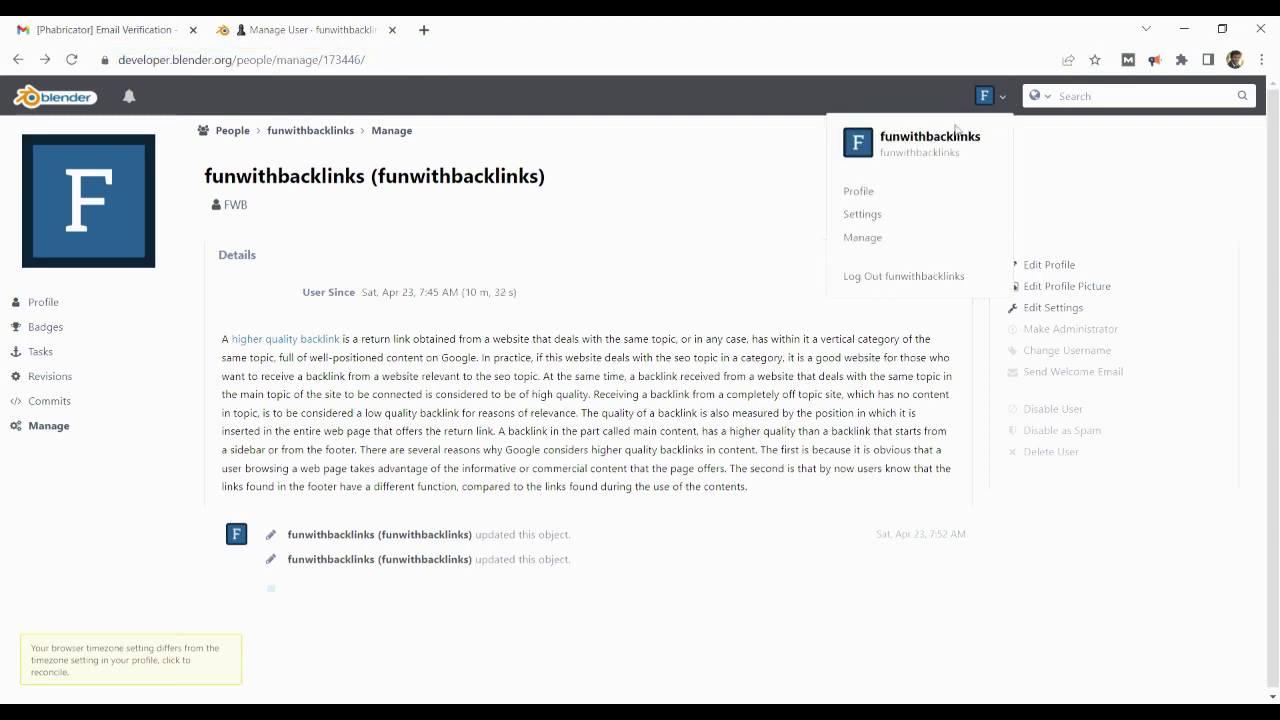
left_click(901, 192)
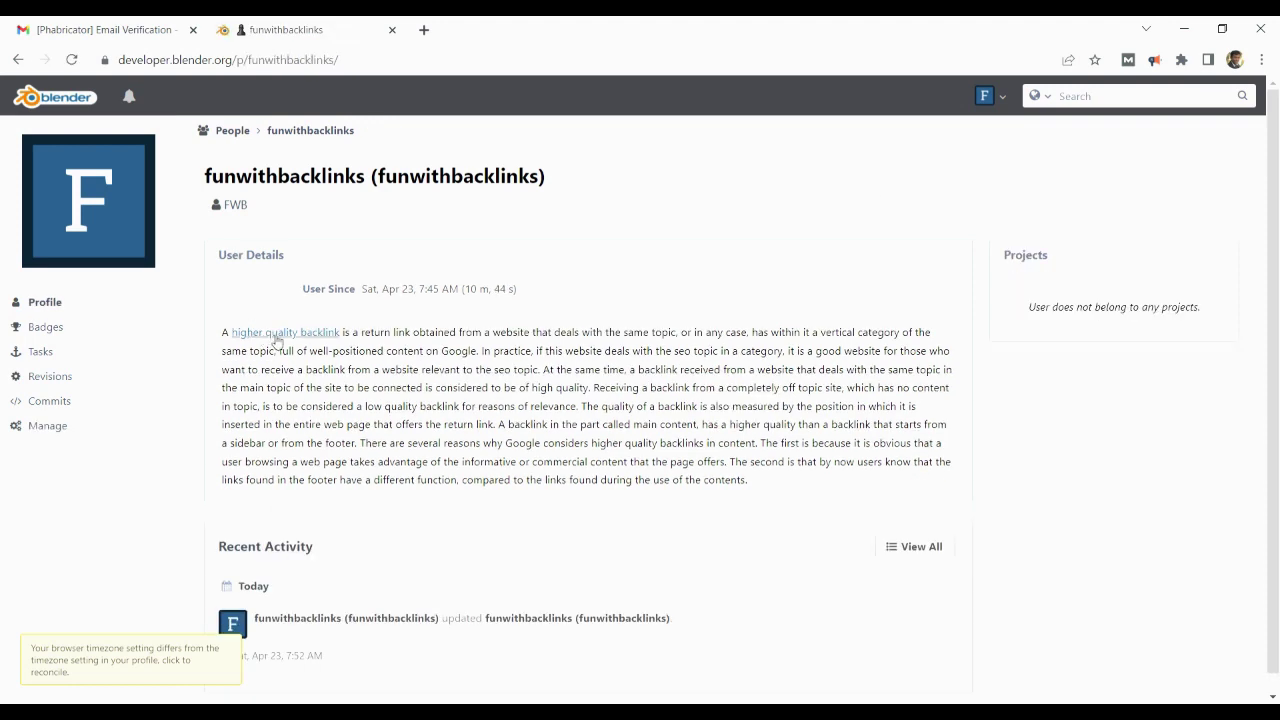
left_click(478, 62)
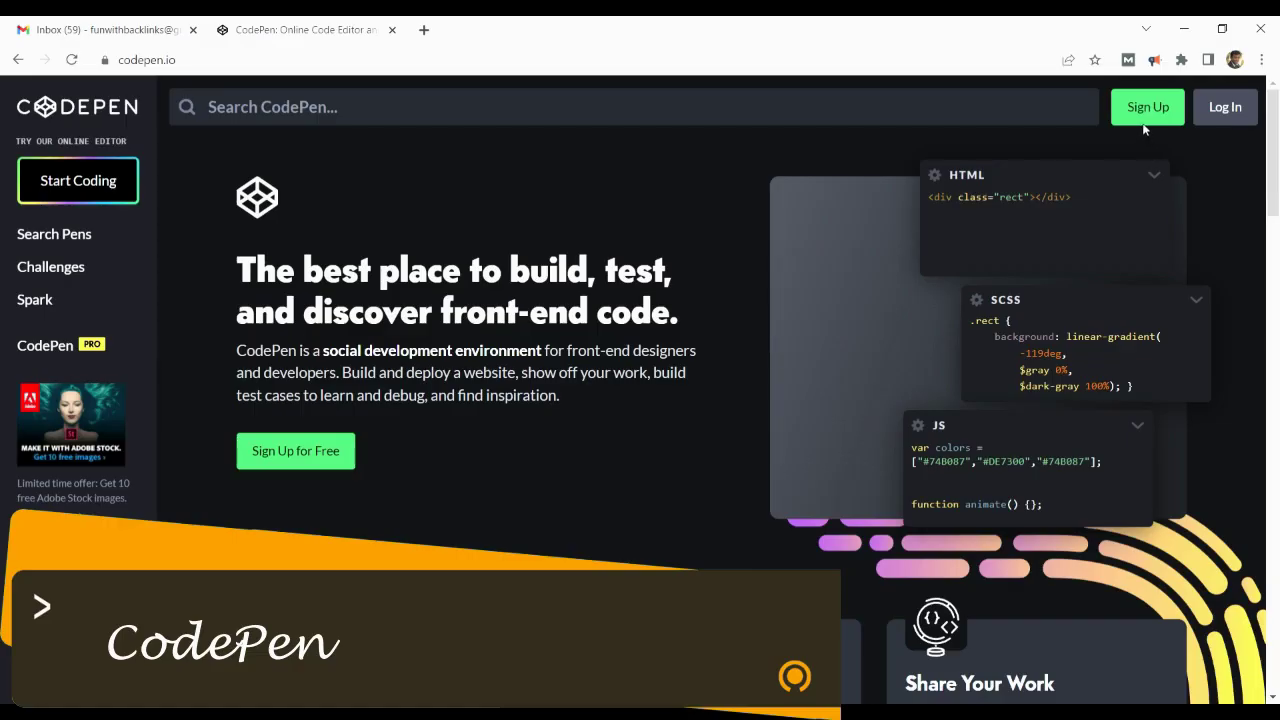
Step: Sign up for a free CodePen account with the email option and submit the completed registration form
left_click(1147, 112)
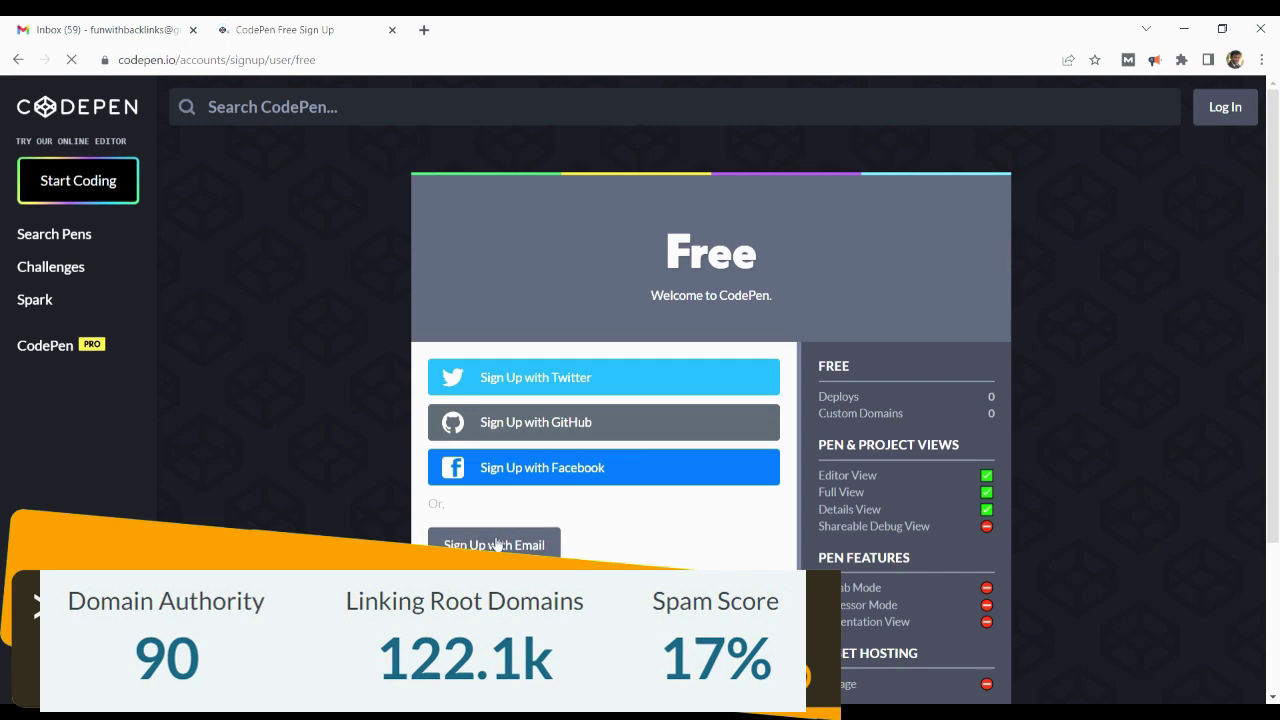
left_click(497, 544)
scroll(1278, 378, "down", 3)
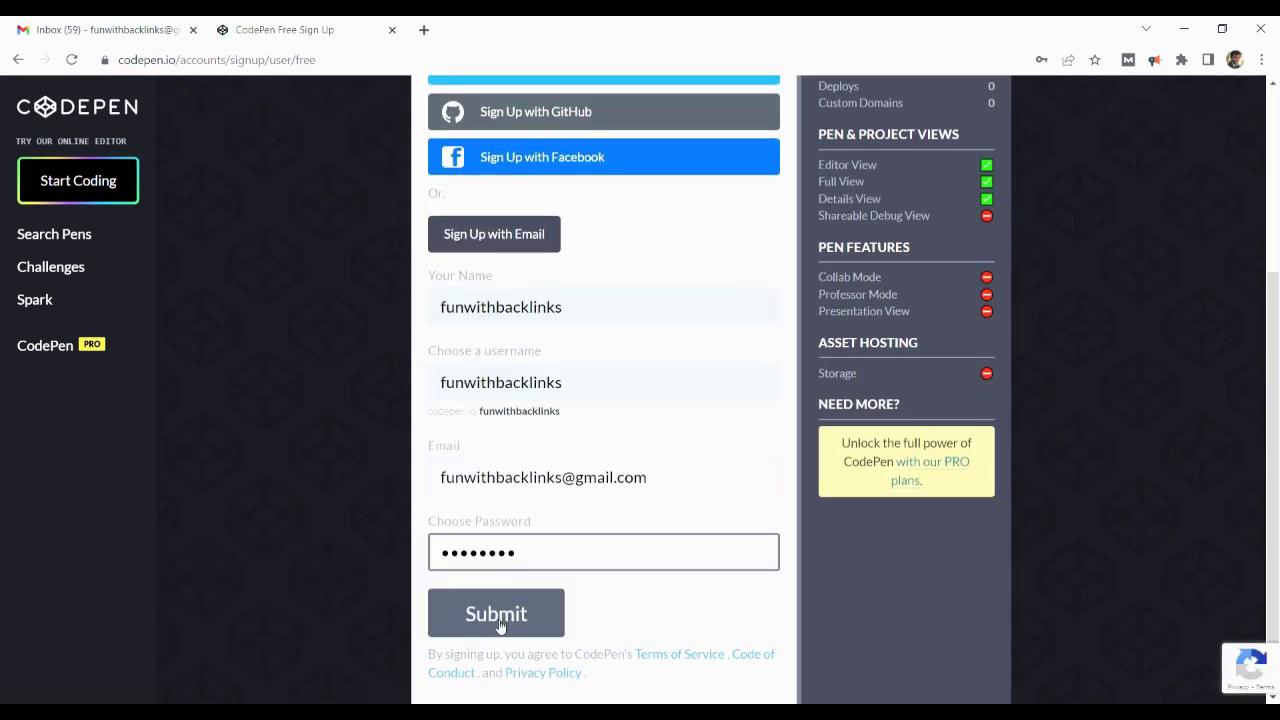
left_click(500, 622)
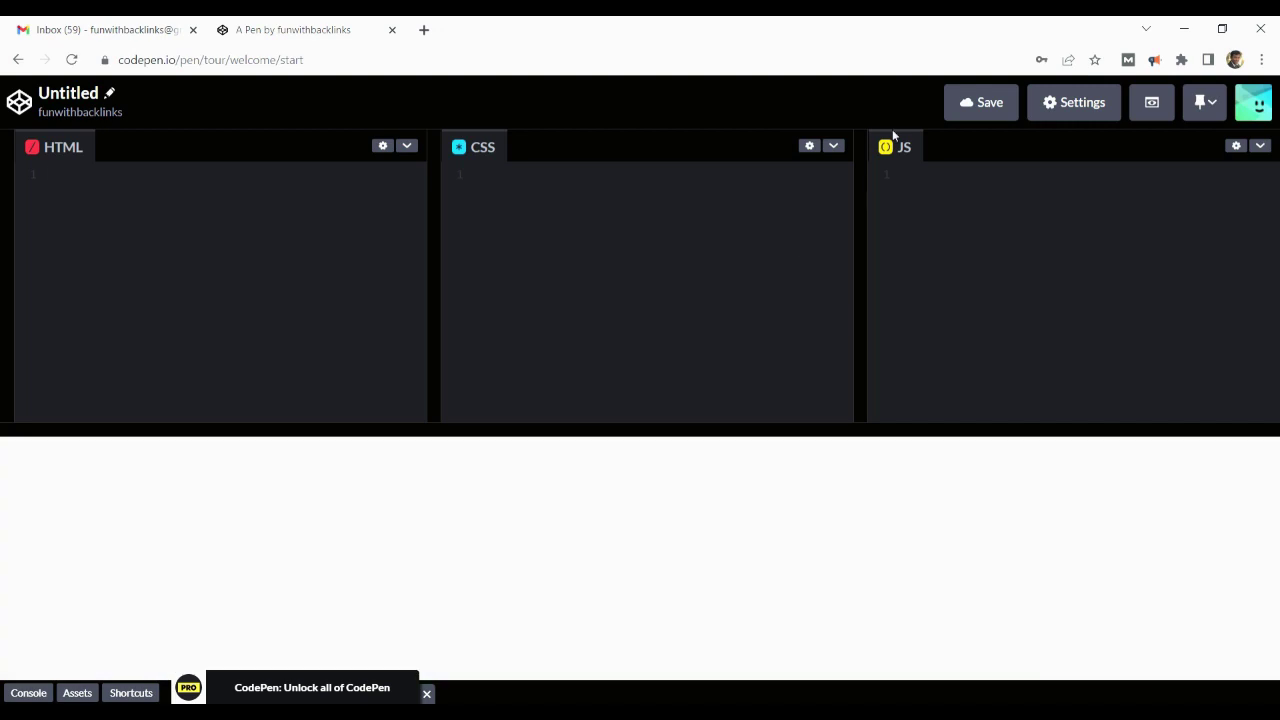
Step: Title the new pen FWB and enter the paragraph beginning "Backlinks, also known as external links or inbound links" as its HTML
left_click(111, 94)
key("BackSpace")
type("FWB")
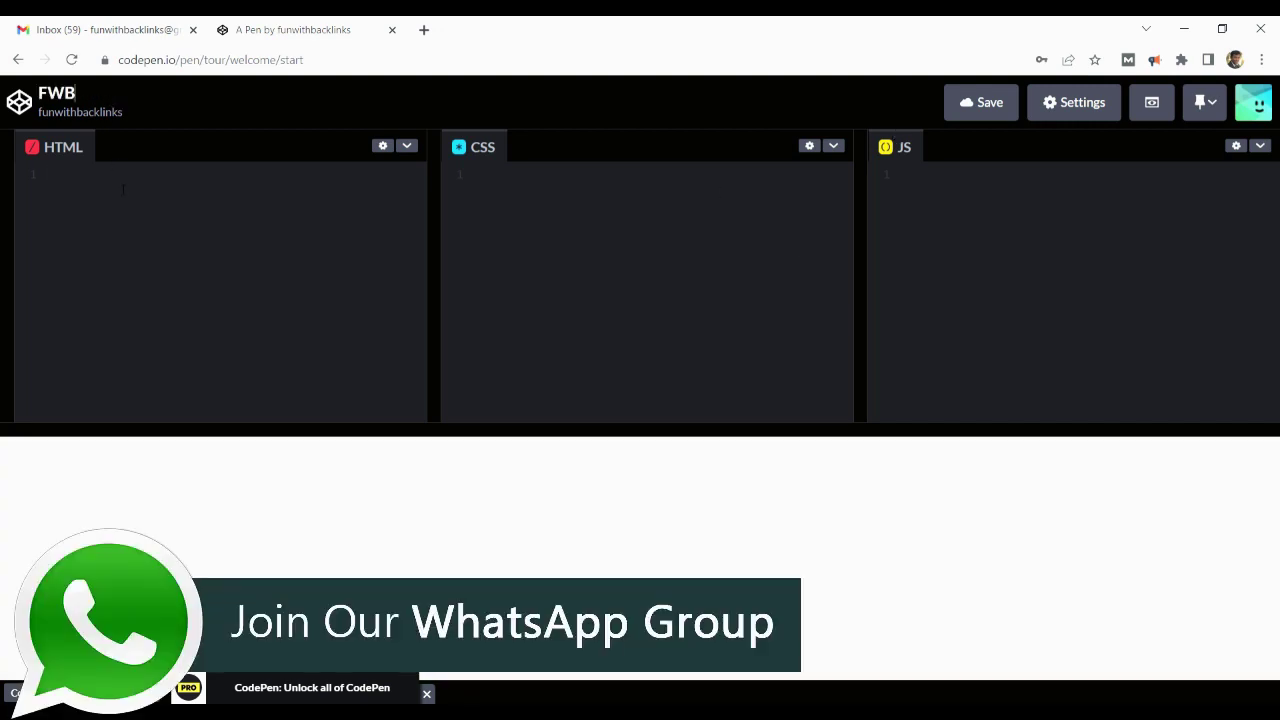
type("Backlinks, also known as external links or inbound links, are created when a website posts a link to another site. Backlinks play an important role in determining a website's ranking on search engines, which see them as indicators of quality content. When other websites post a link to your site, it essentially means they vouch for the quality of your content and rely on your reputation to boost theirs. For search engines, this means that your website deserves more visibility in user search results. However, for backlinks to positively affect your organic reach they need to be obtained naturally and from other trusted sources. While you may not be able to control who posts links to your site, there are several steps you can take to improve your prospects of creating an attractive link.")
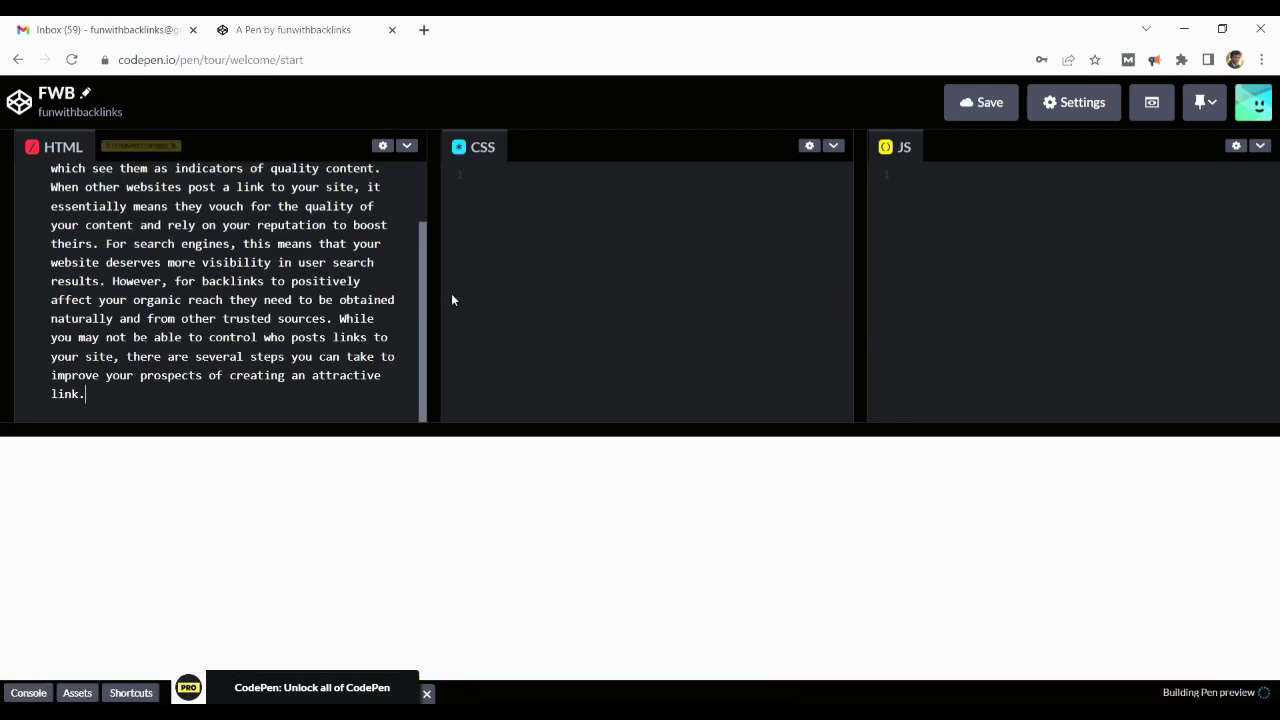
left_click_drag(423, 288, 424, 228)
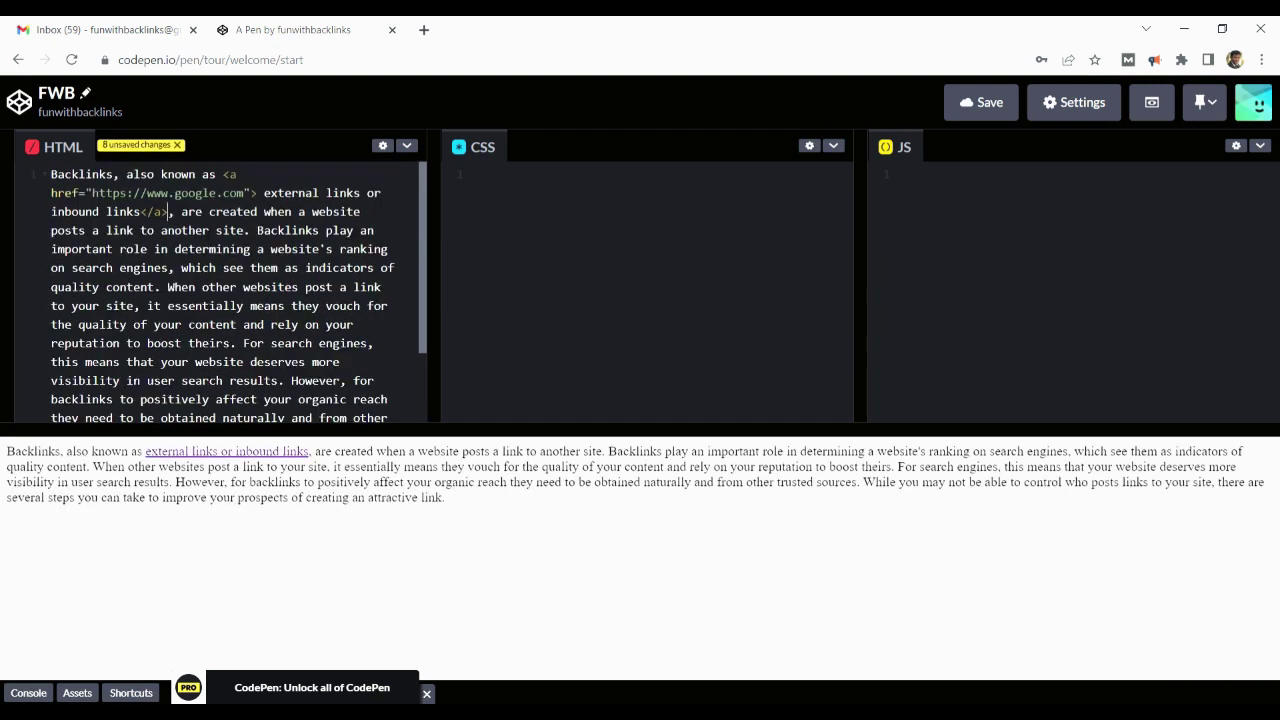
left_click(222, 175)
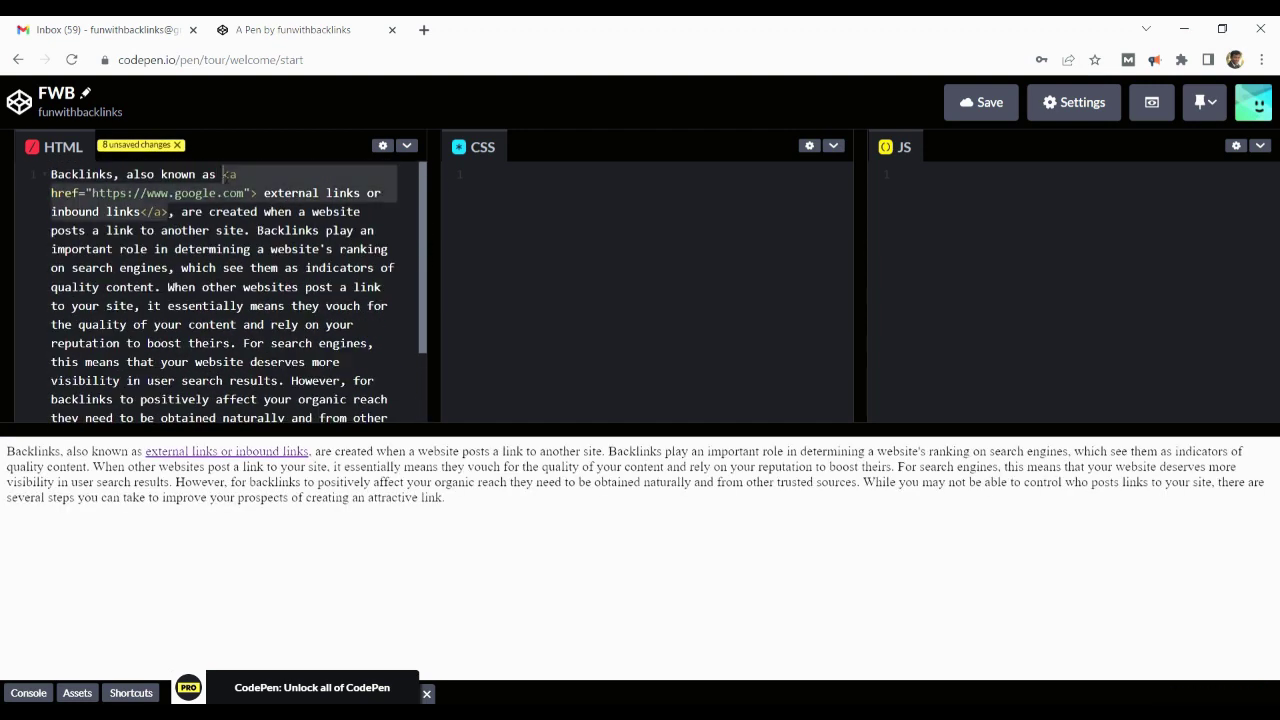
left_click(988, 104)
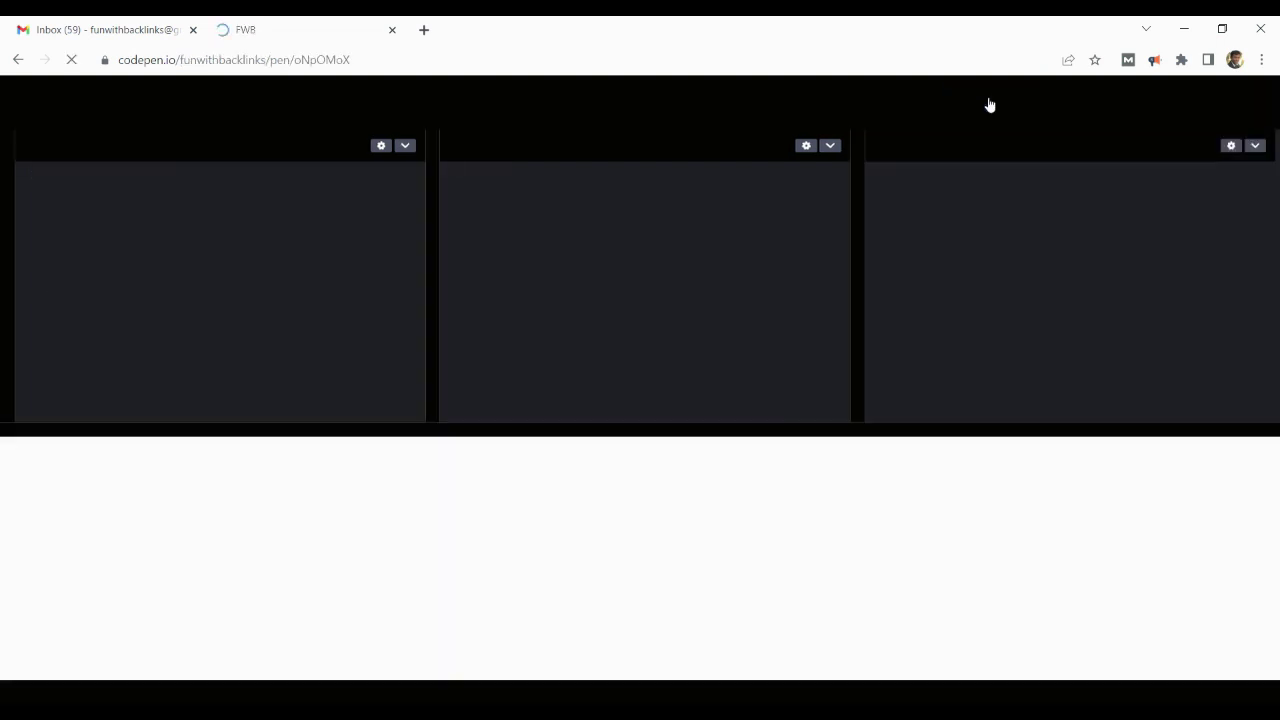
Step: Reload the saved pen from its web address and open its author's profile page
left_click(426, 62)
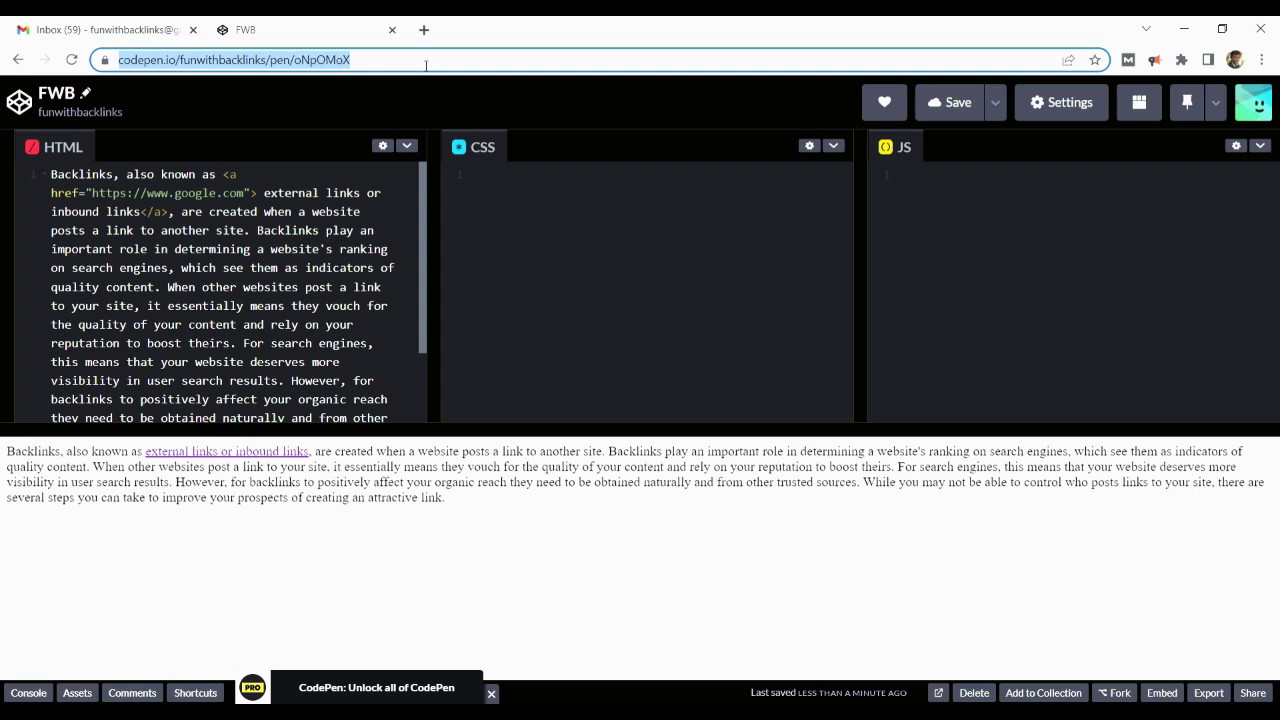
key("Return")
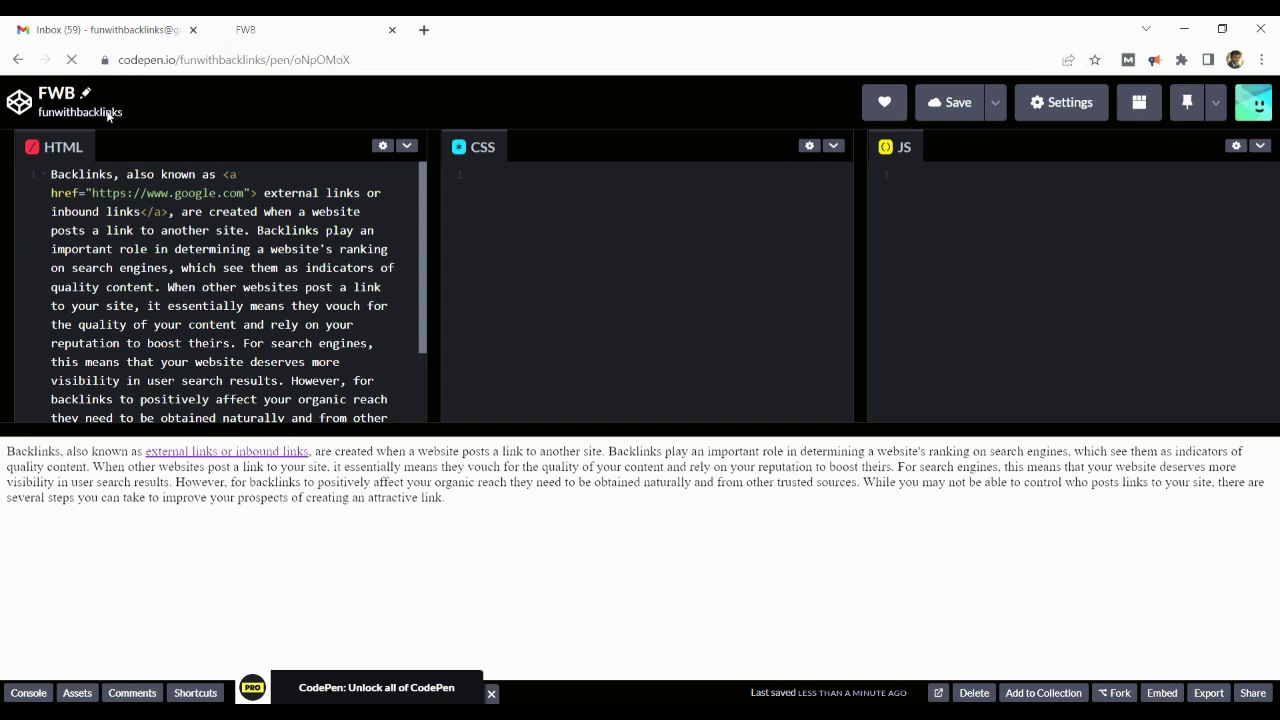
left_click(108, 116)
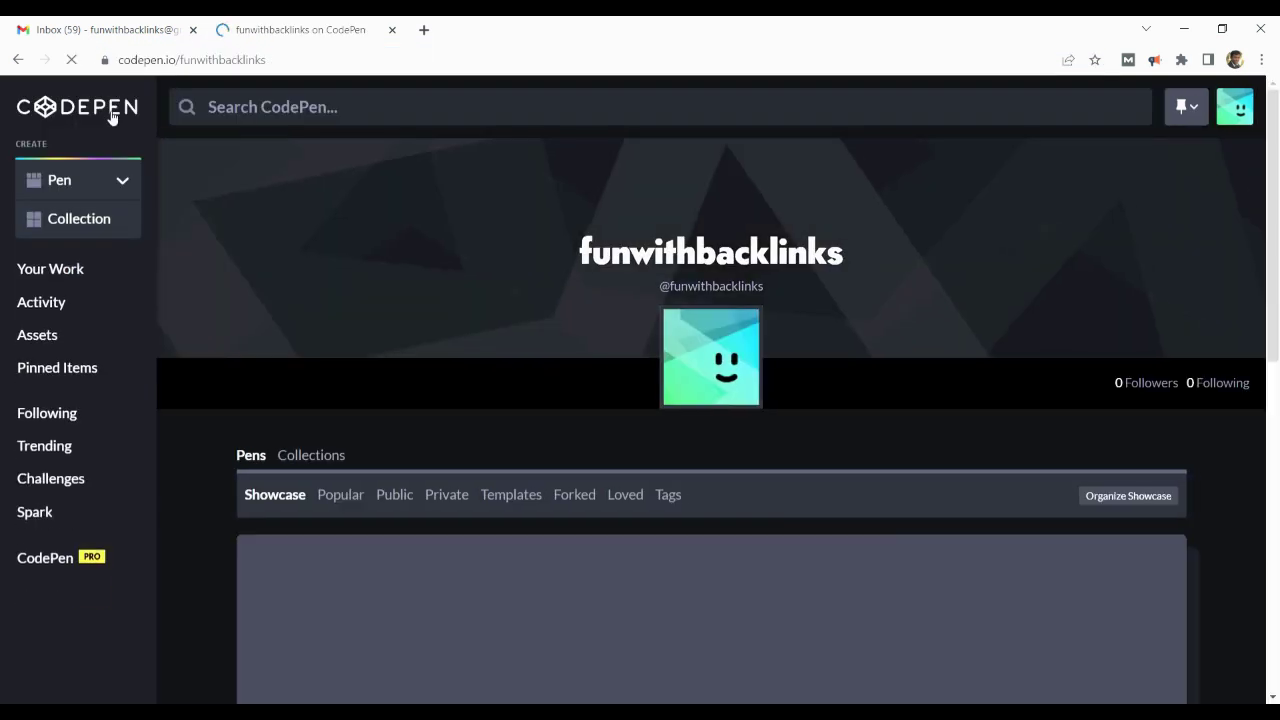
Step: Start a new collection from the profile and enter a description beginning "When thinking about ways to get backlinks"
left_click(314, 455)
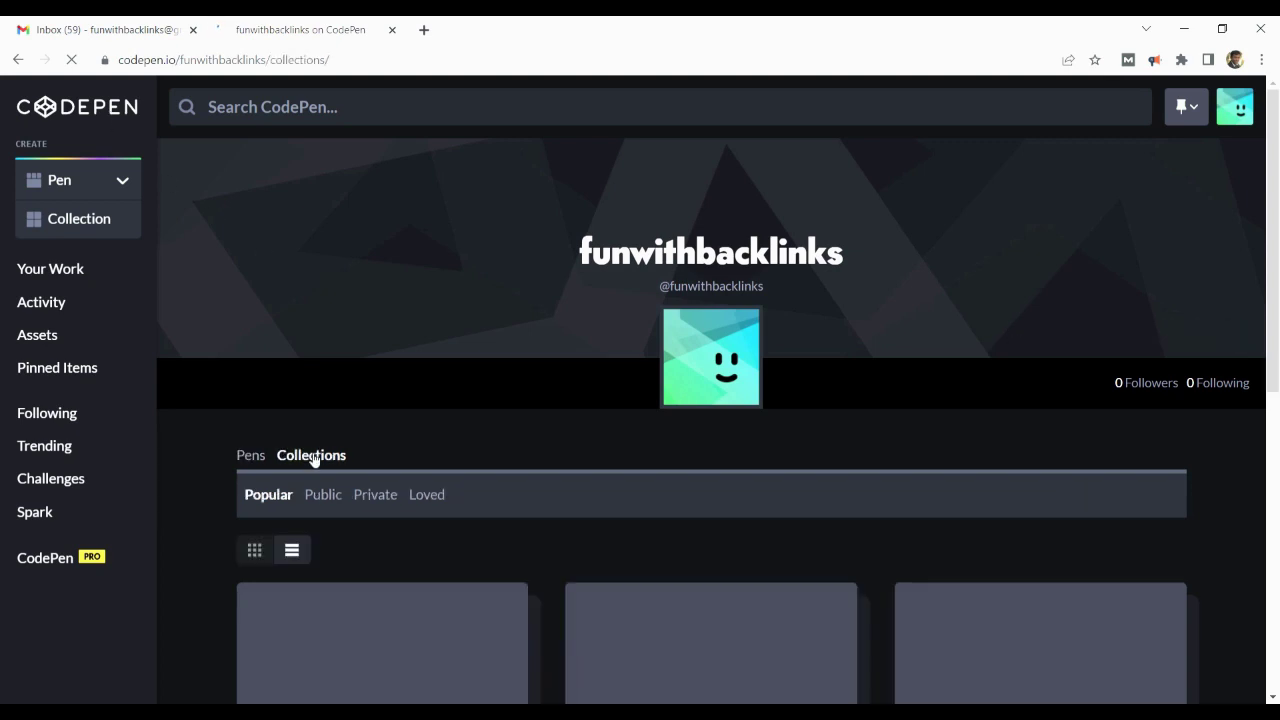
scroll(1278, 197, "down", 1)
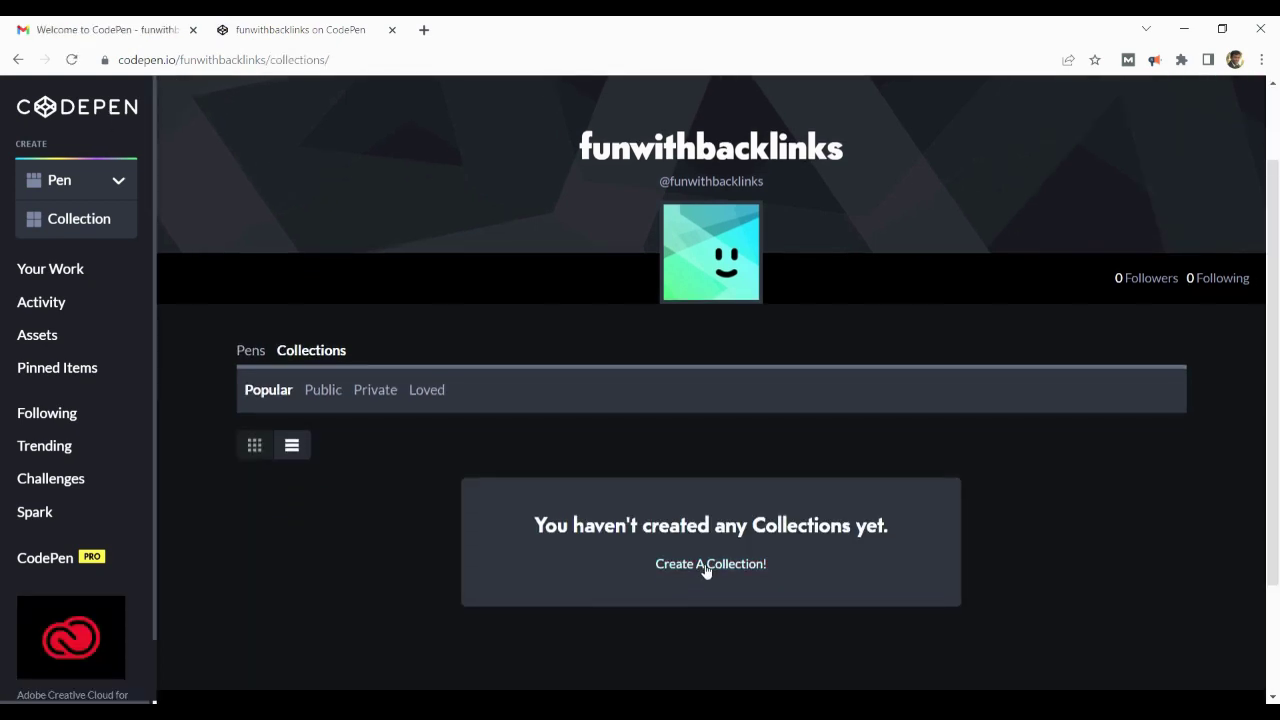
left_click(706, 566)
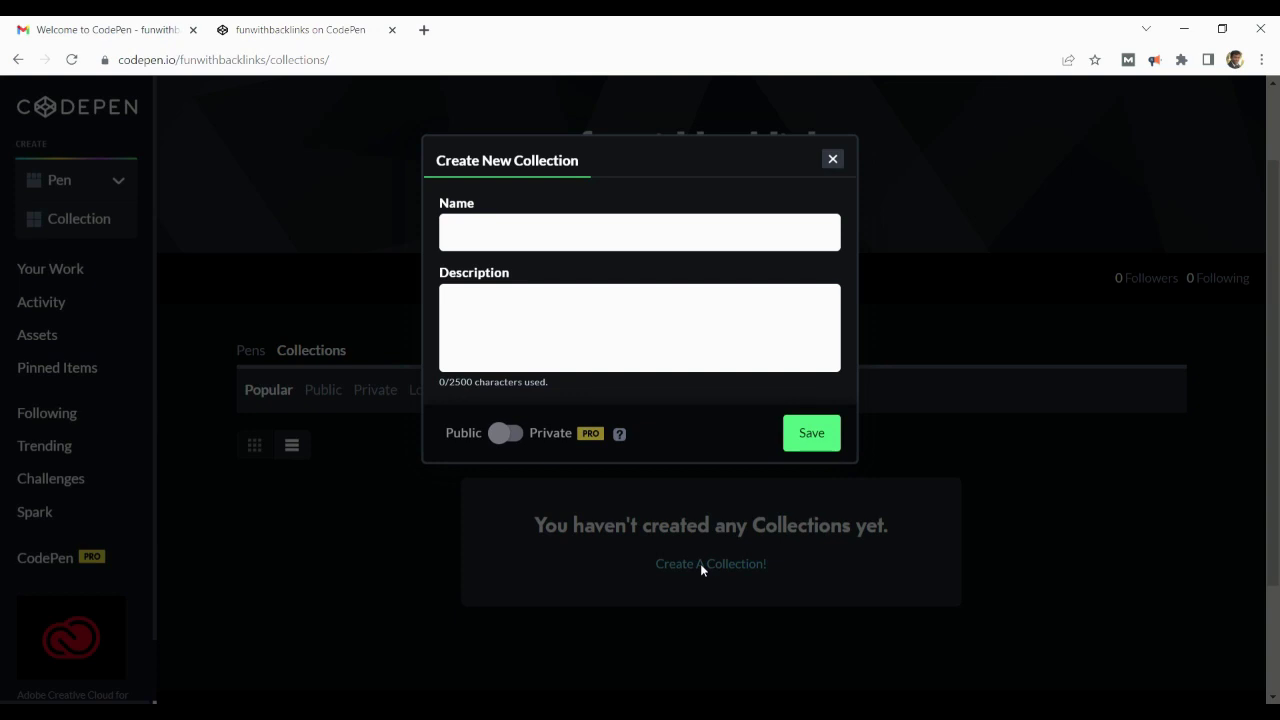
left_click(571, 318)
type("When thinking about ways to get backlinks, many often start by thinking of big, complicated tactics. But one of the most effective ways to create links is by creating resource links. As we mentioned earlier, not all backlinks are created equal. There are two basic types of backlinks: High quality links and low quality links. Just as quality trumps quantity with your content, so does backlinks. In fact, let's take it a step further and say that a single high quality backlink can have more impact than 1,000 low quality links. To be successful with this tactic, you need to identify where your business can add value to your audience. Next, you need to create great resource pages so that you can get quality backlinks from relevant authorities.")
left_click(615, 312)
type("<a href=\"https://www.google.com\">")
left_click(780, 312)
type("</a>")
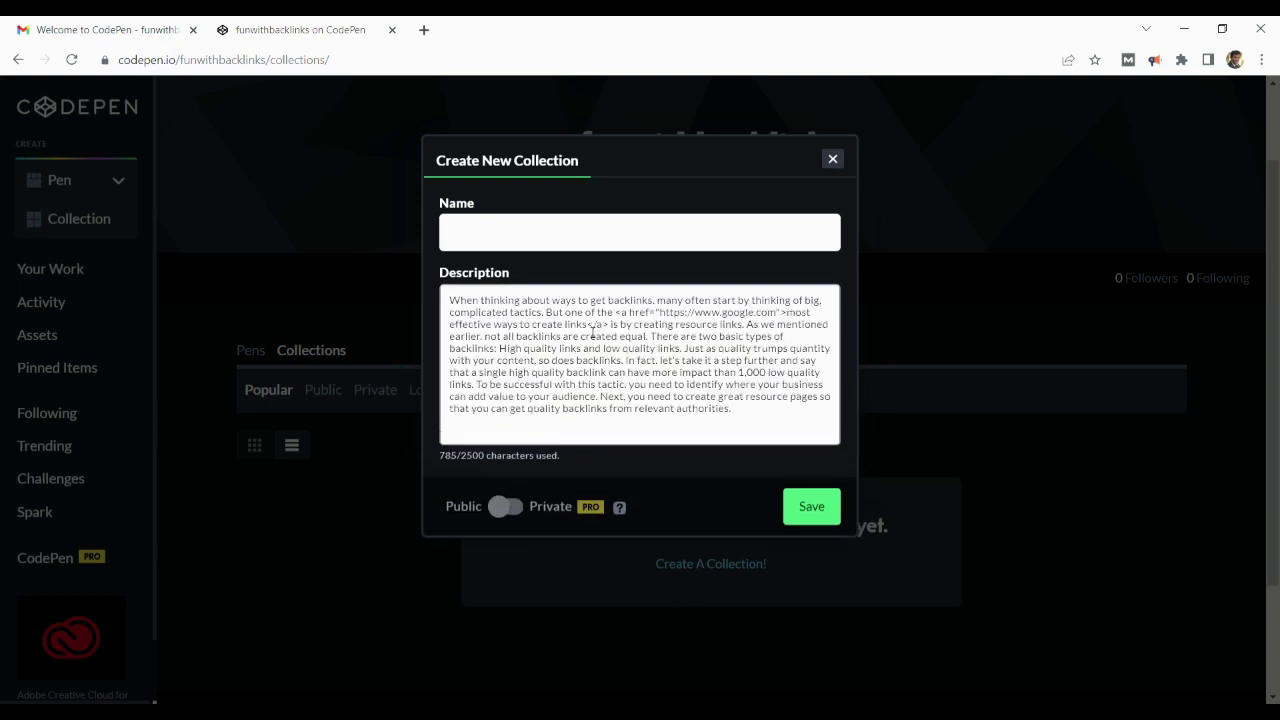
left_click_drag(615, 312, 610, 325)
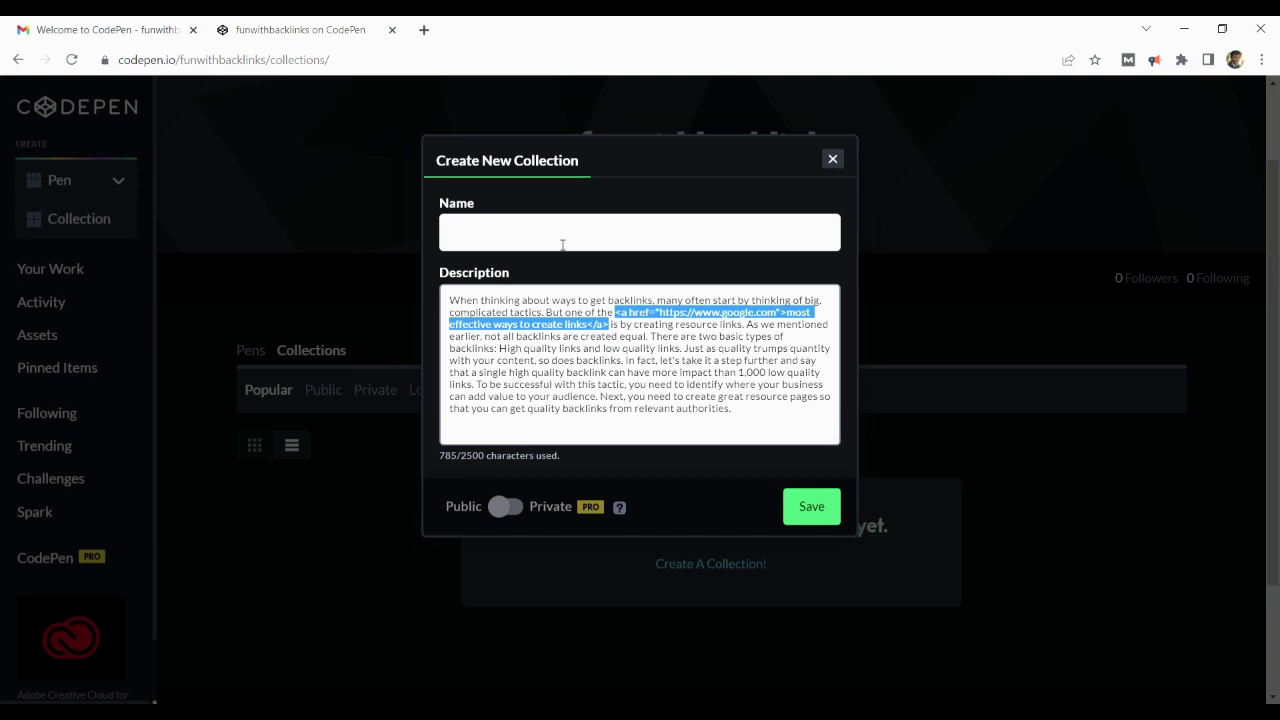
Step: Name the collection FWB, save it and view the created collection
left_click(557, 239)
type("FWB")
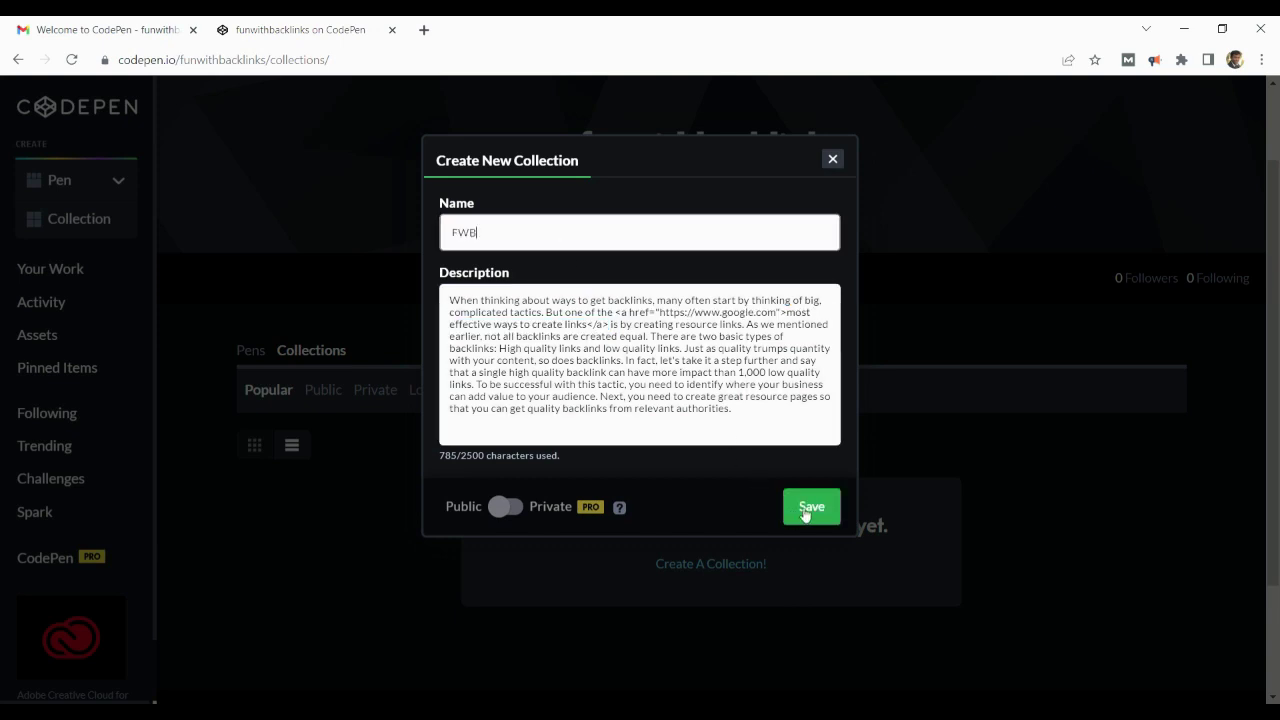
left_click(817, 509)
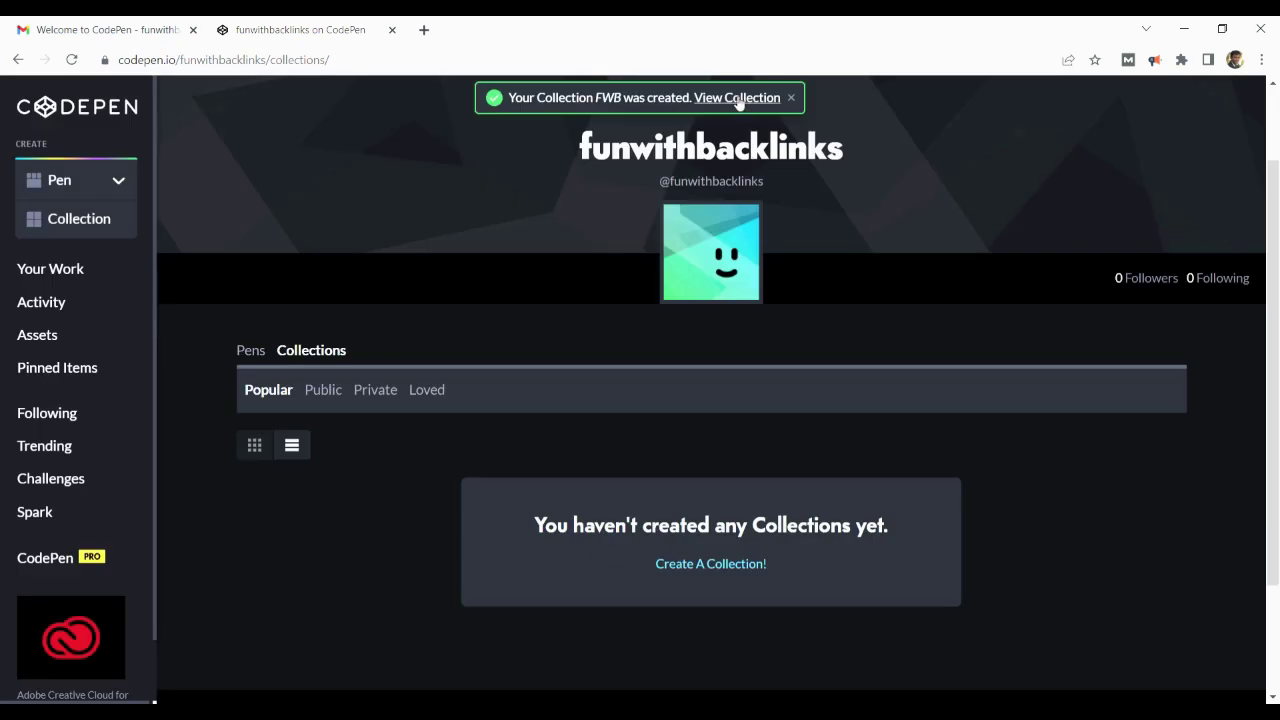
left_click(737, 99)
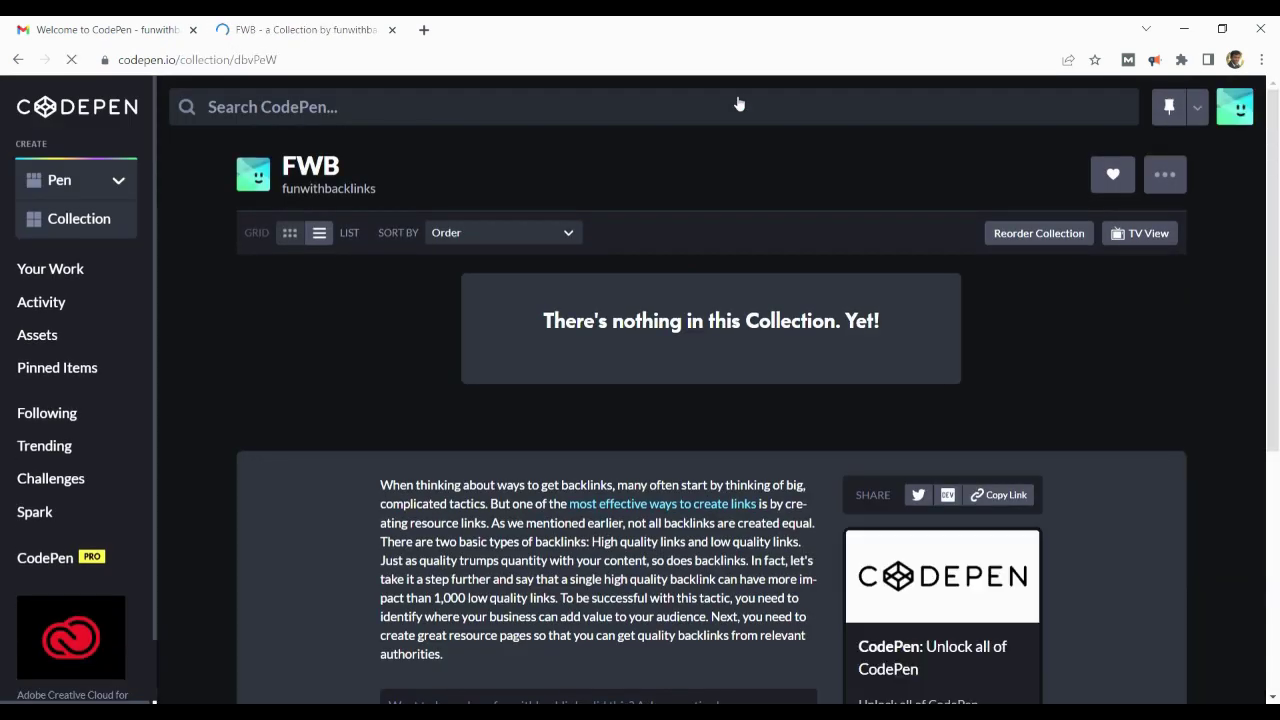
Step: Review the linked text in the FWB collection's description and select the collection page's web address
scroll(1277, 330, "down", 2)
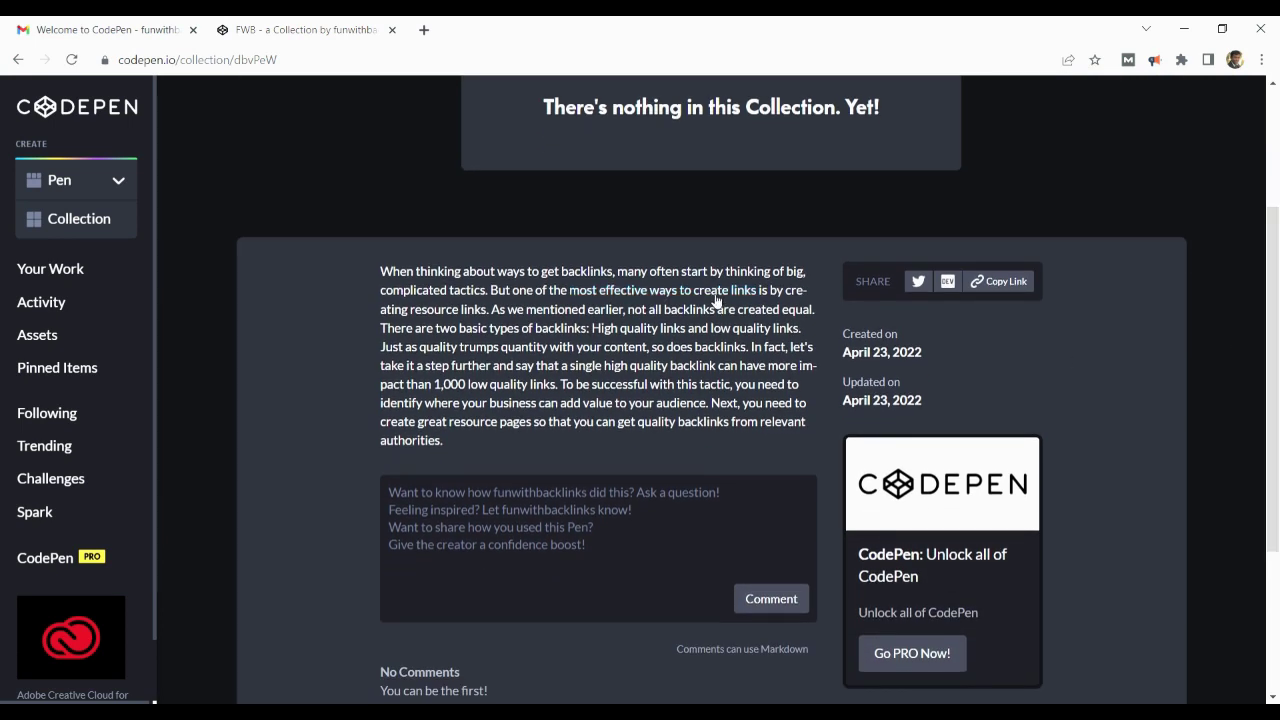
left_click(572, 65)
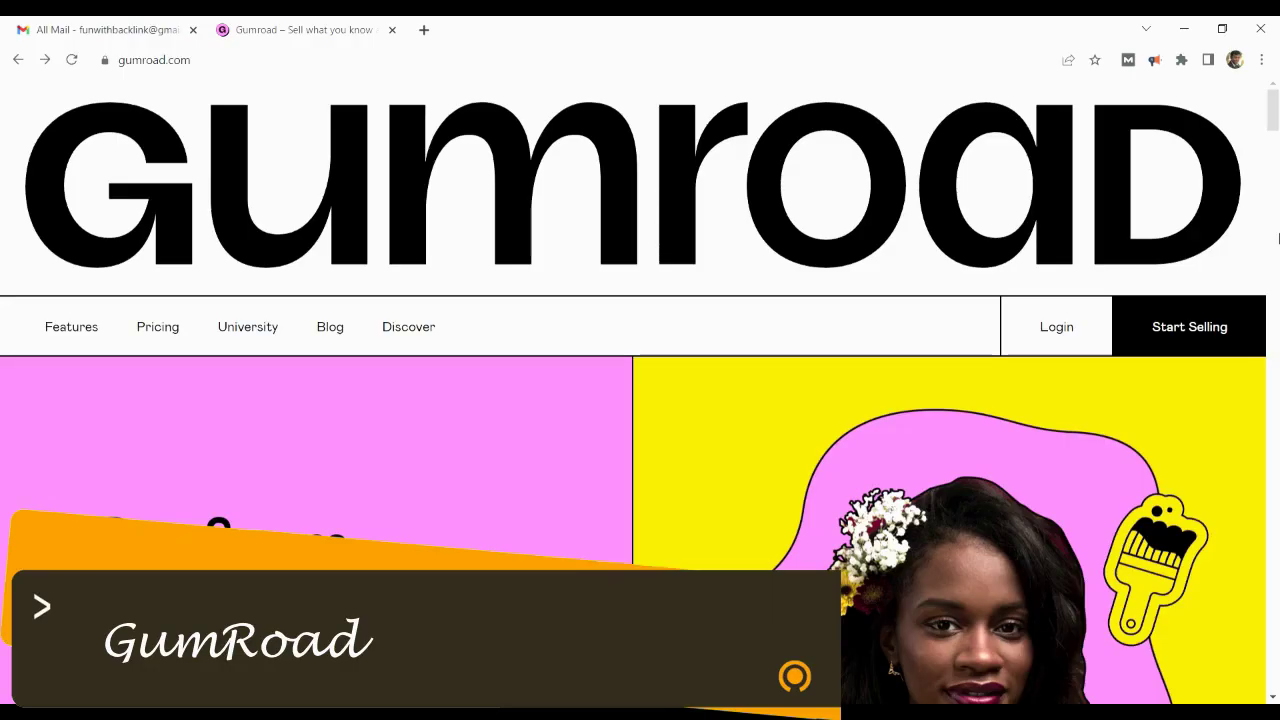
Step: Create a Gumroad account with the e-mail address and the account password
left_click(1060, 331)
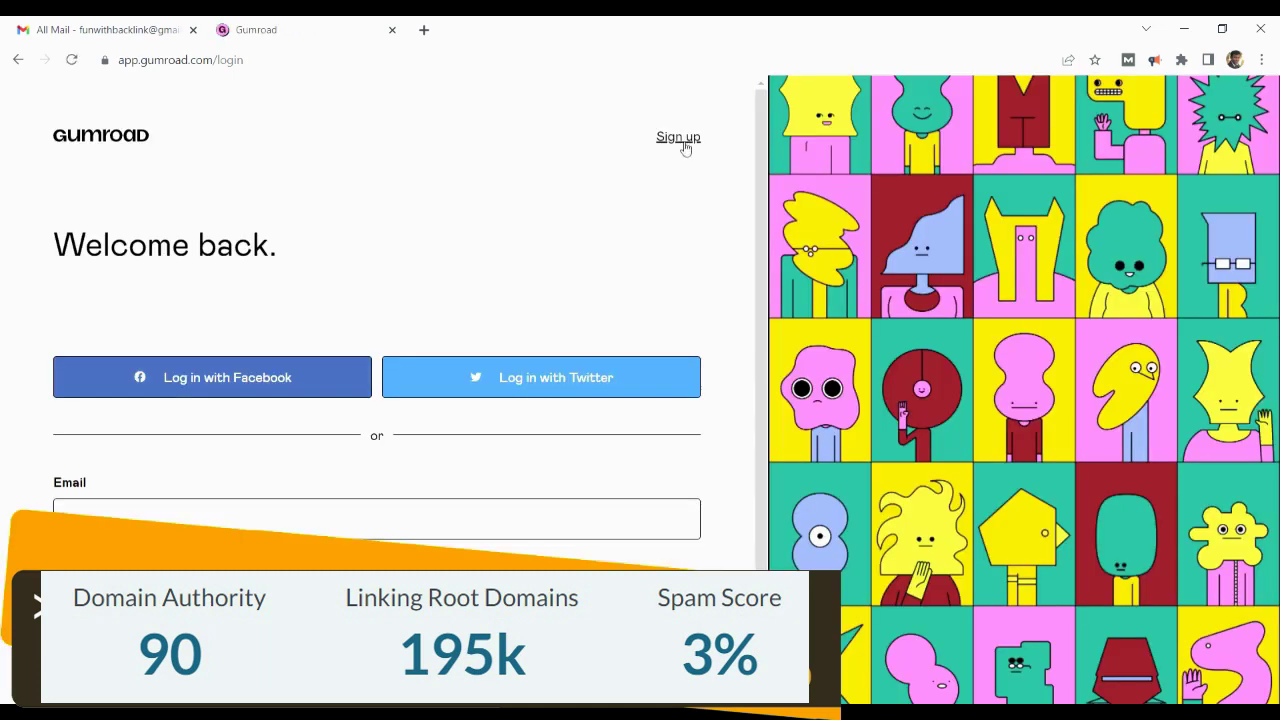
left_click(681, 143)
left_click_drag(761, 358, 761, 530)
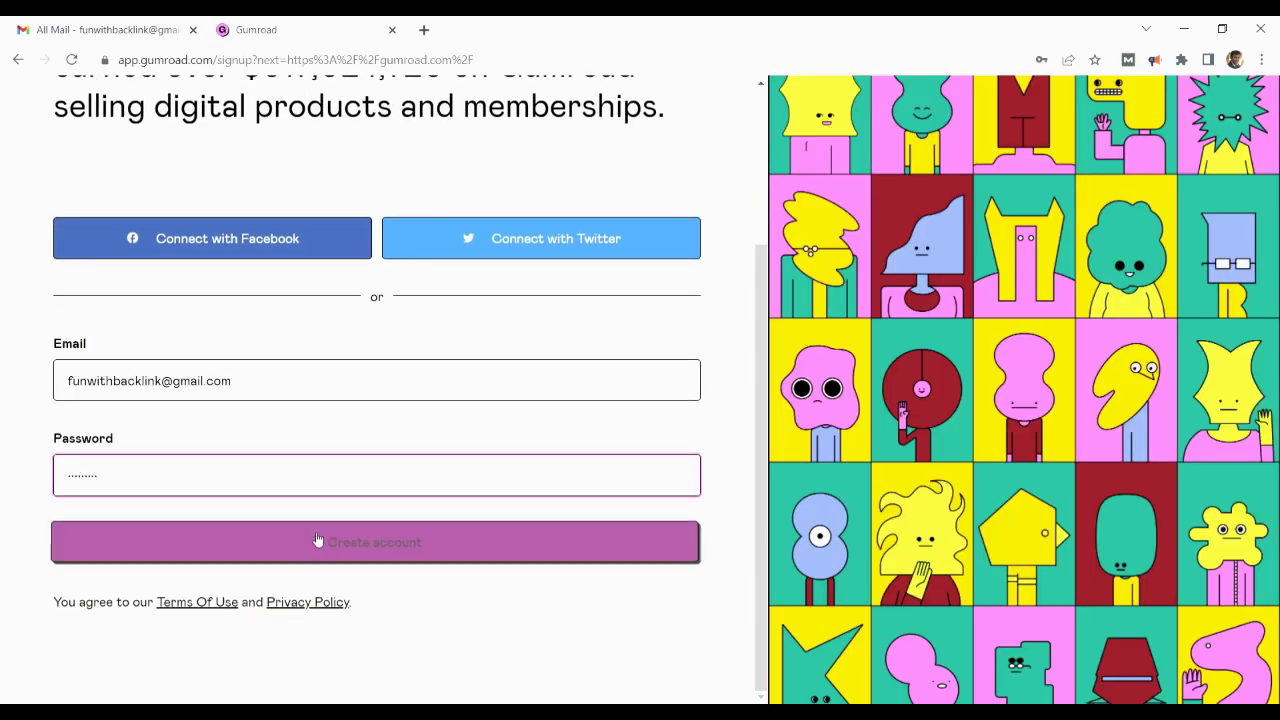
left_click(385, 545)
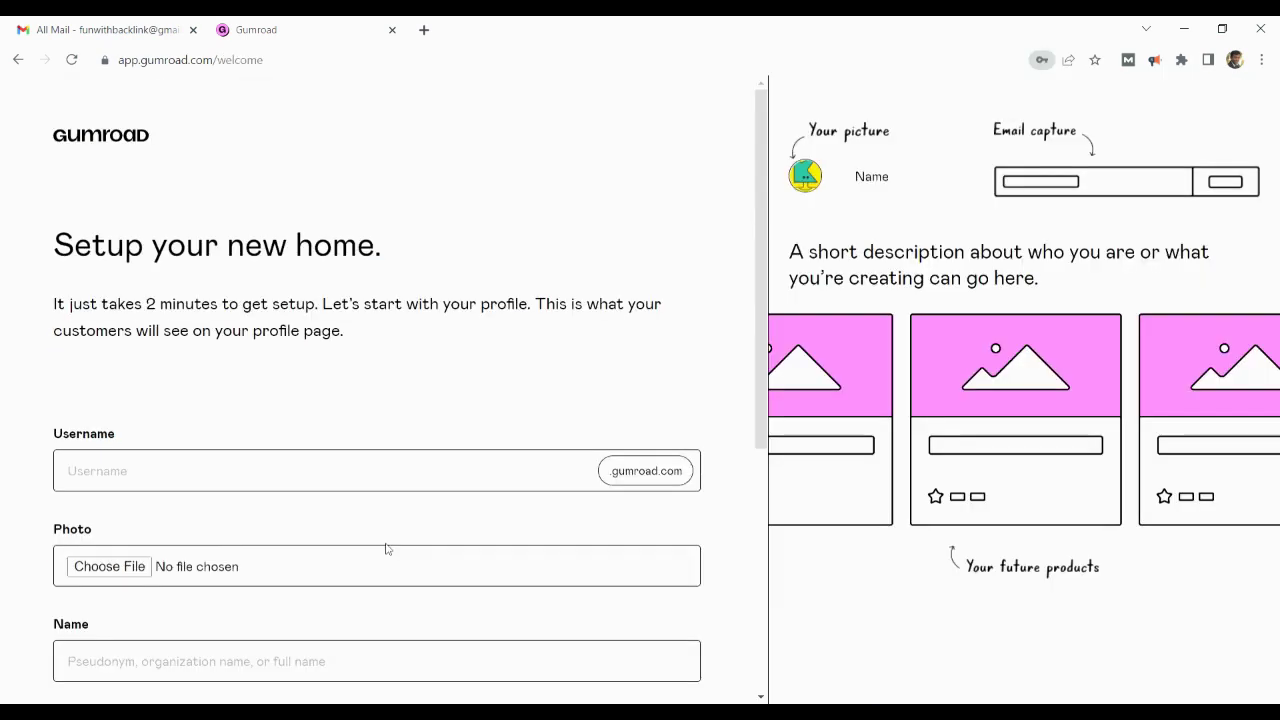
Step: Set up the Gumroad profile with username funwithbacklink, name funwithbacklinks and bio "SEO Demystified", and submit it
left_click(282, 477)
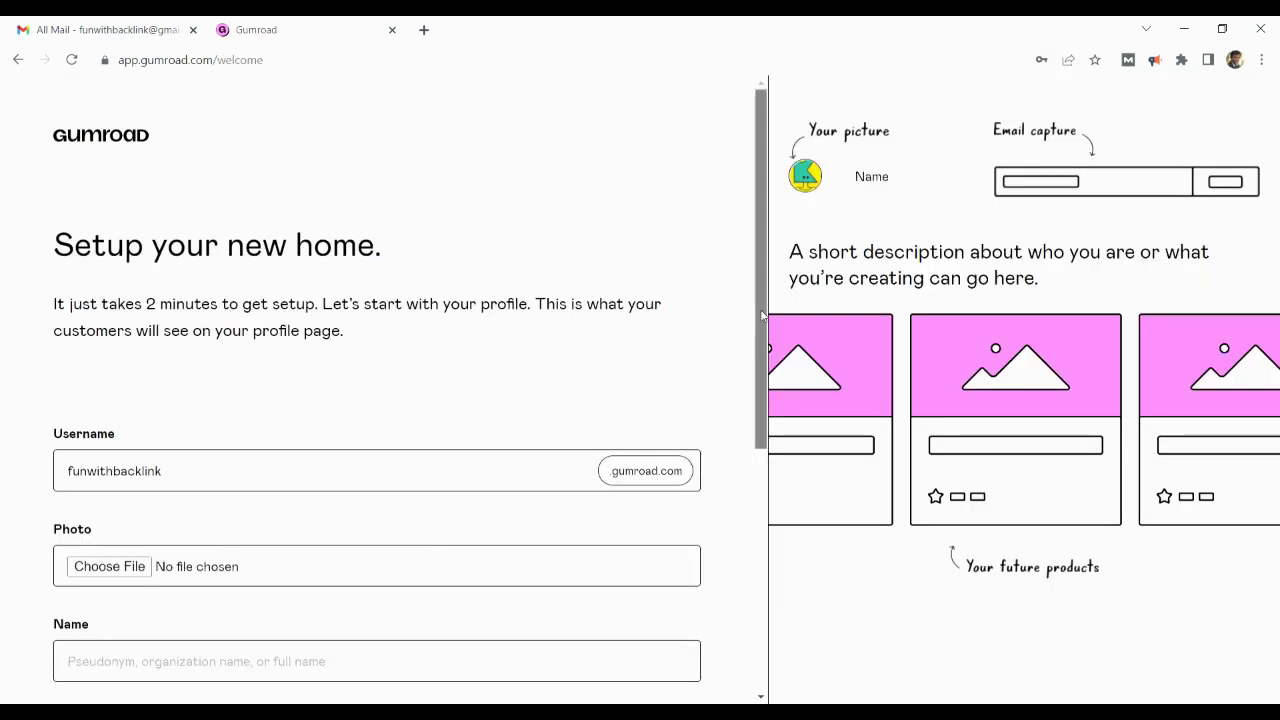
left_click_drag(761, 362, 762, 515)
left_click(400, 393)
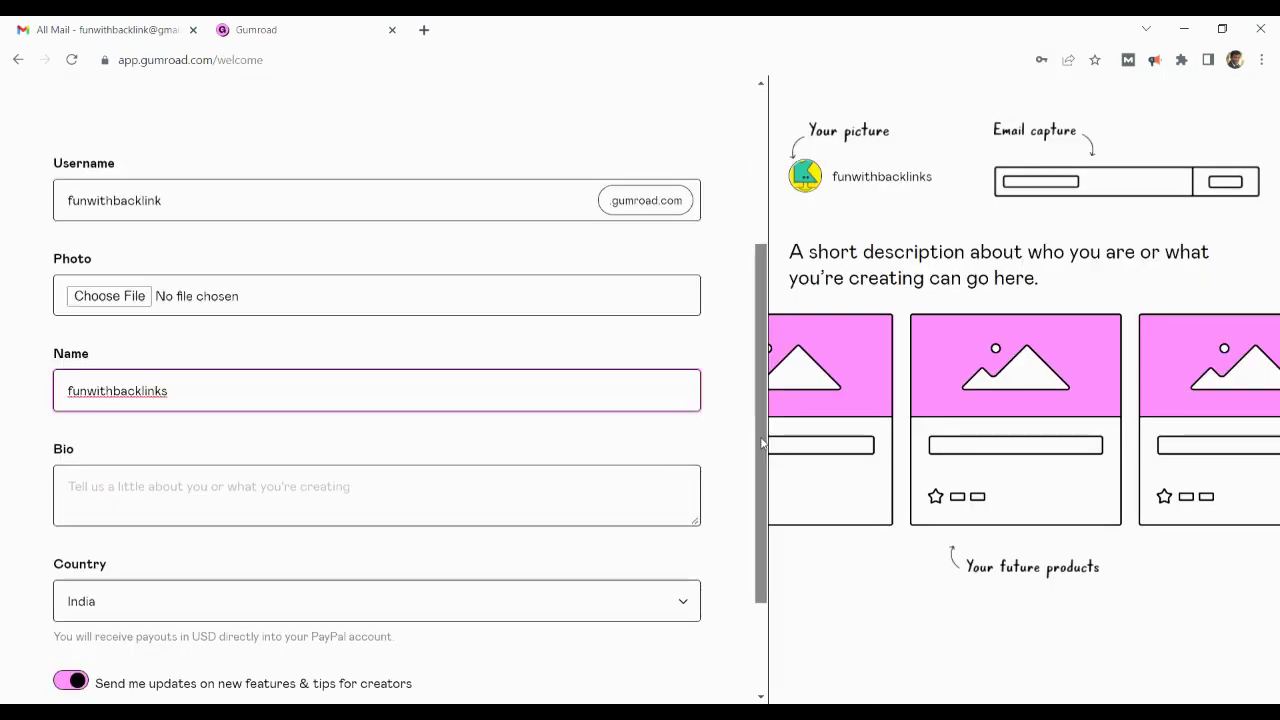
left_click_drag(761, 446, 759, 505)
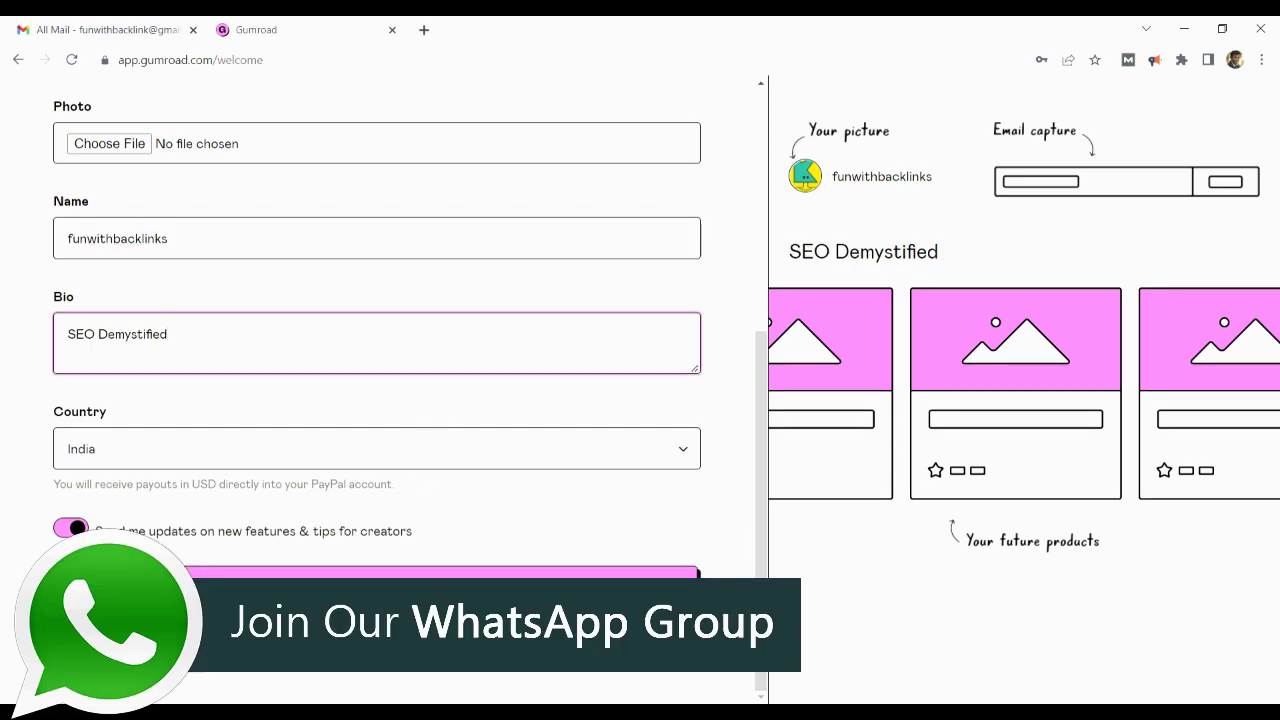
left_click(371, 603)
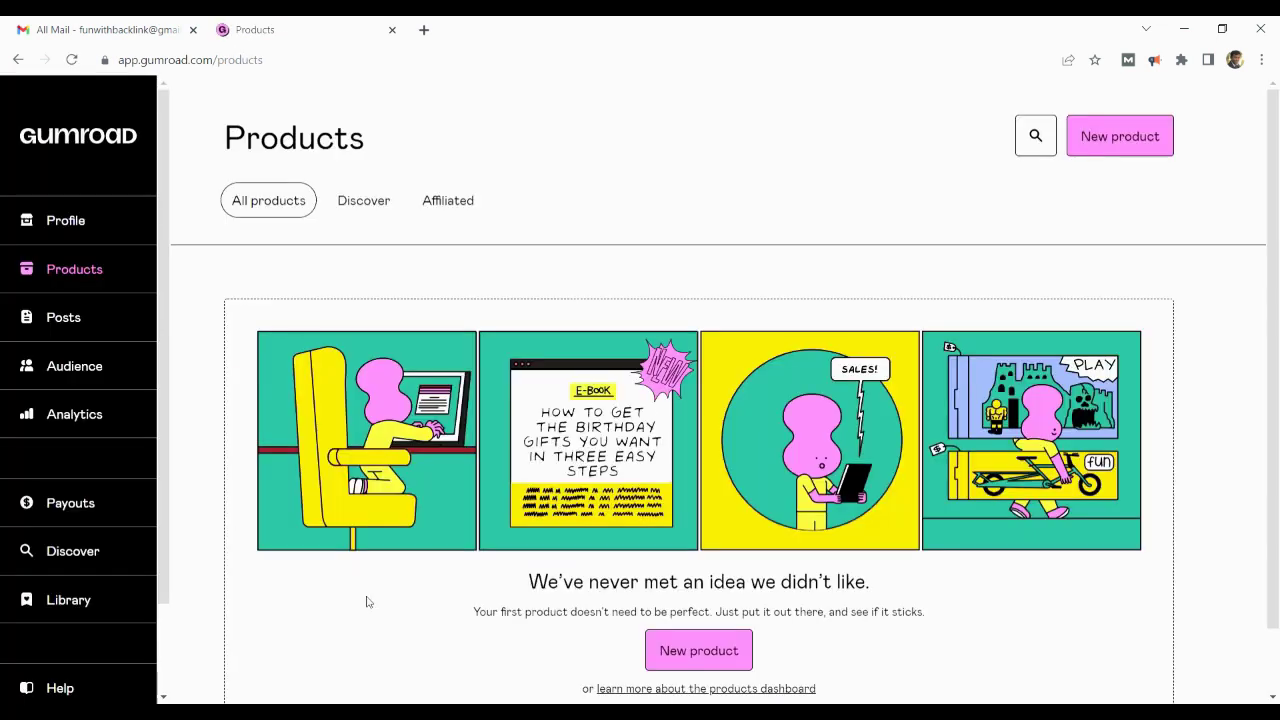
Step: Start a new post titled "Fun With Backlinks" with body text beginning "Building backlinks does present a challenge for many businesses"
left_click(73, 325)
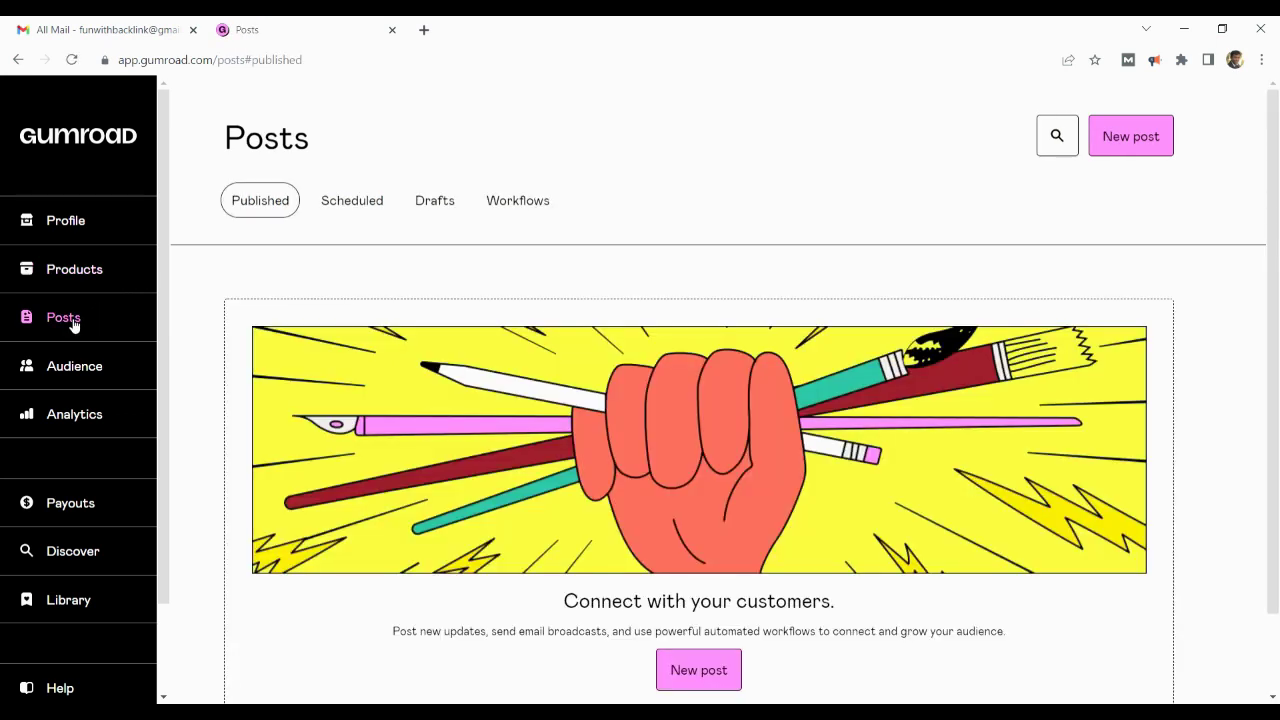
left_click(706, 672)
type("Building backlinks does present a challenge for many businesses. Since the early days of SEO, people have promoted backlinks to attract attention of Google and site visitors. Over the past few years, Google updates have cemented the idea for people that backlinks only offer value when they come from other quality websites and that brands should focus only on positive backlink building strategies. These strategies might take longer to start to produce results, but the value they produce is infinitely higher. When it comes to nurturing backlinks, quality remains the supreme criteria. People sometimes note that brands can put 'nofollow' on the links within their site, and this diminishes the value the backlinks can provide for SEO purposes. While this is true to a degree, it does not eliminate the benefits of backlinks. To begin, the traffic the link drives remains intact. The trust that customers are more likely to have in the site upon their arrival also remains. The increased traffic and improved engagement metrics will still boost SEO for the site, even if it is not as dramatic as a standard backlink.")
left_click(617, 263)
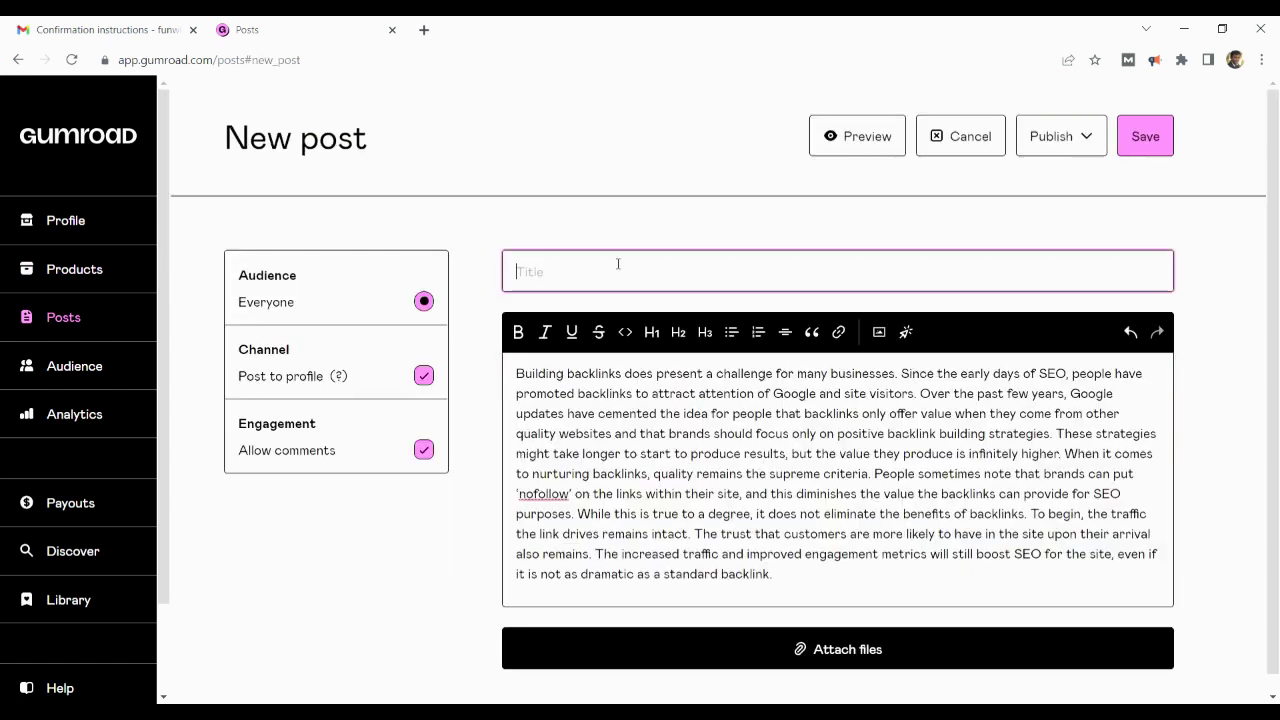
type("Fun With Backlinks")
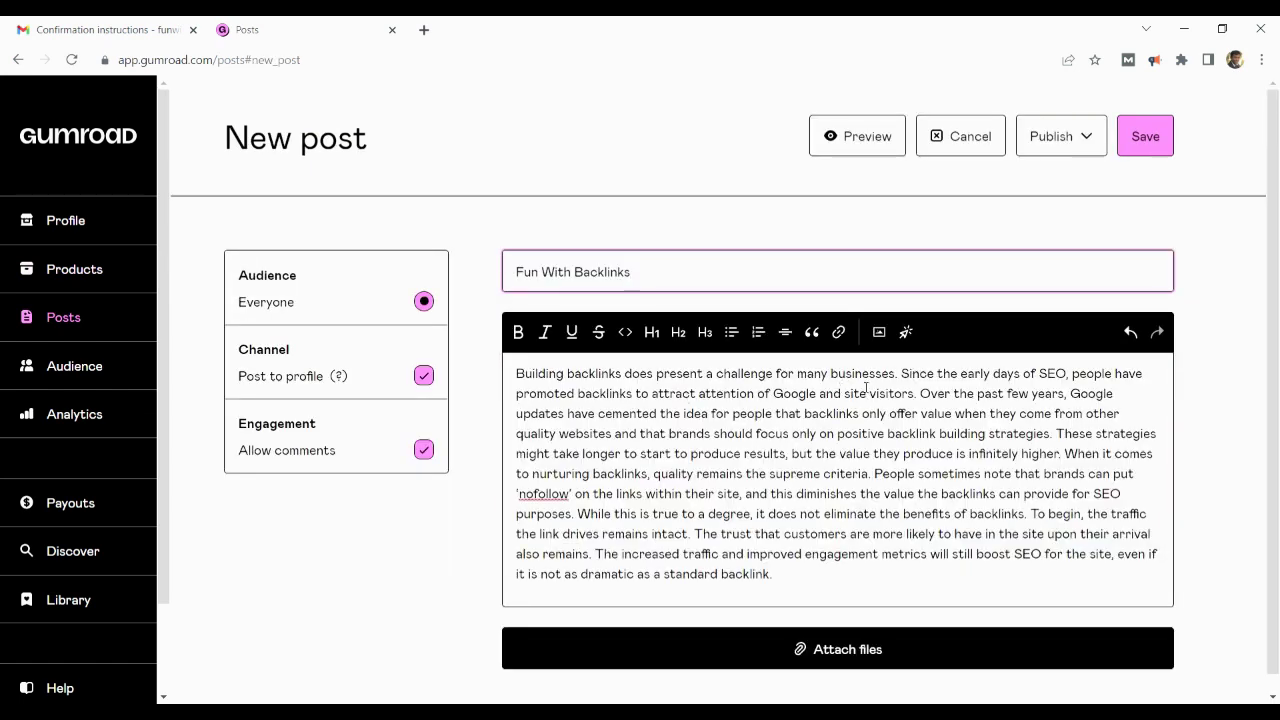
left_click_drag(652, 393, 816, 393)
left_click(840, 332)
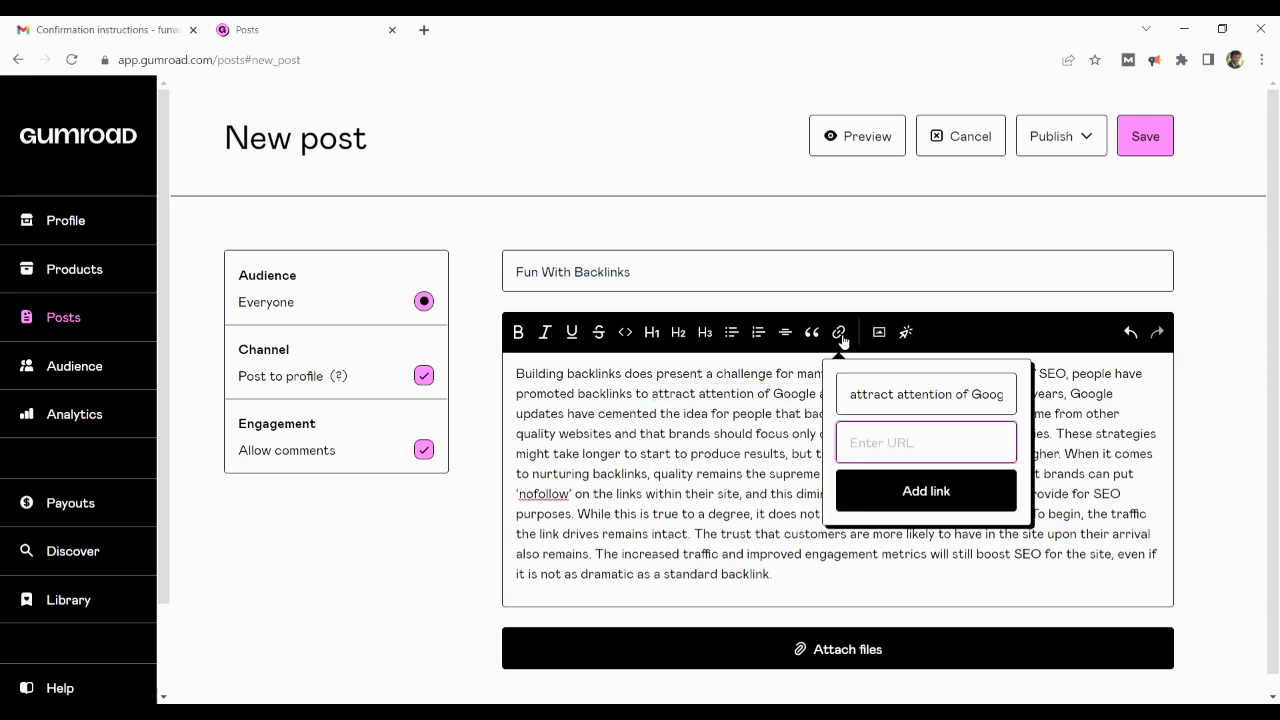
type("https://www.google.com")
left_click(920, 491)
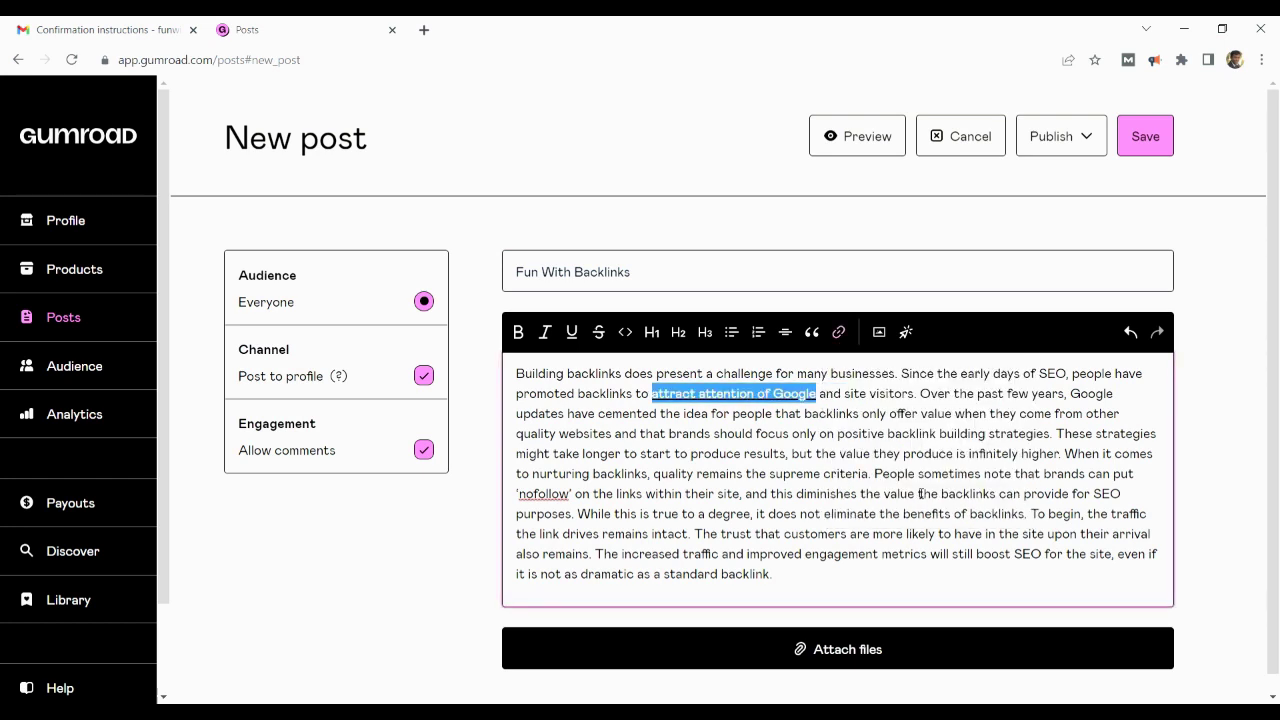
Step: Publish the post immediately, open its public page and select that page's web address
left_click(1055, 138)
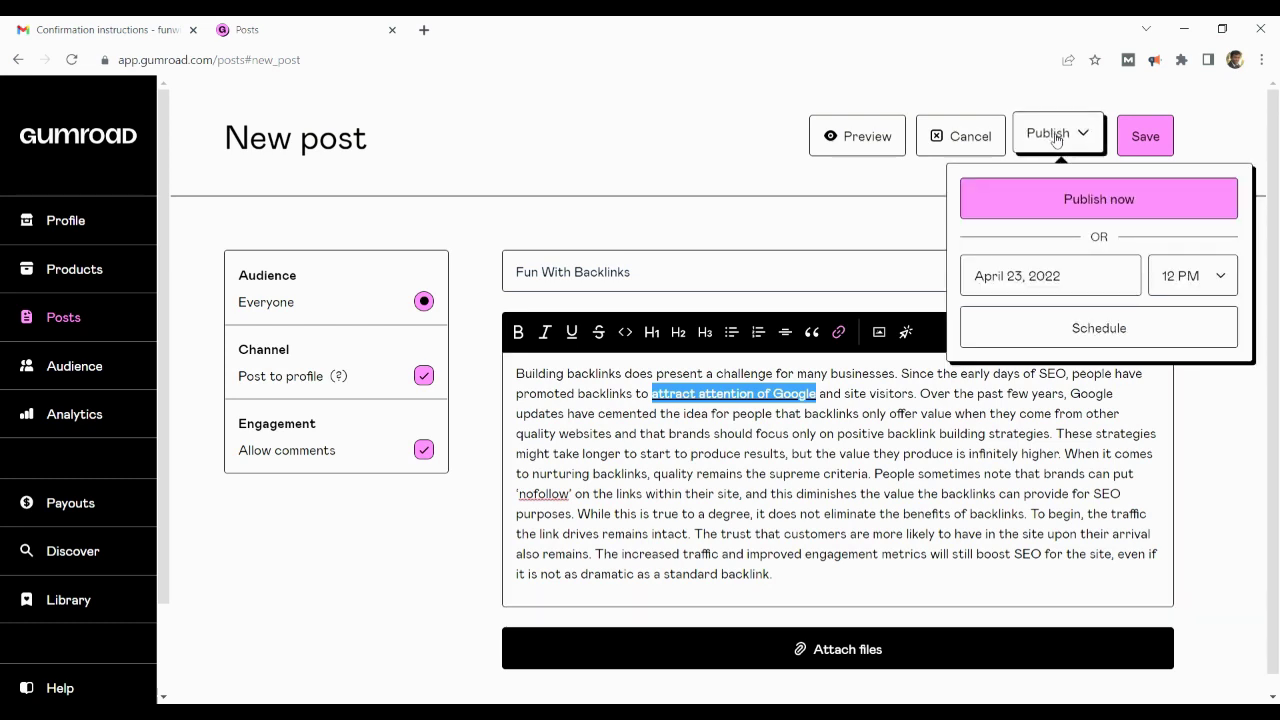
left_click(1096, 195)
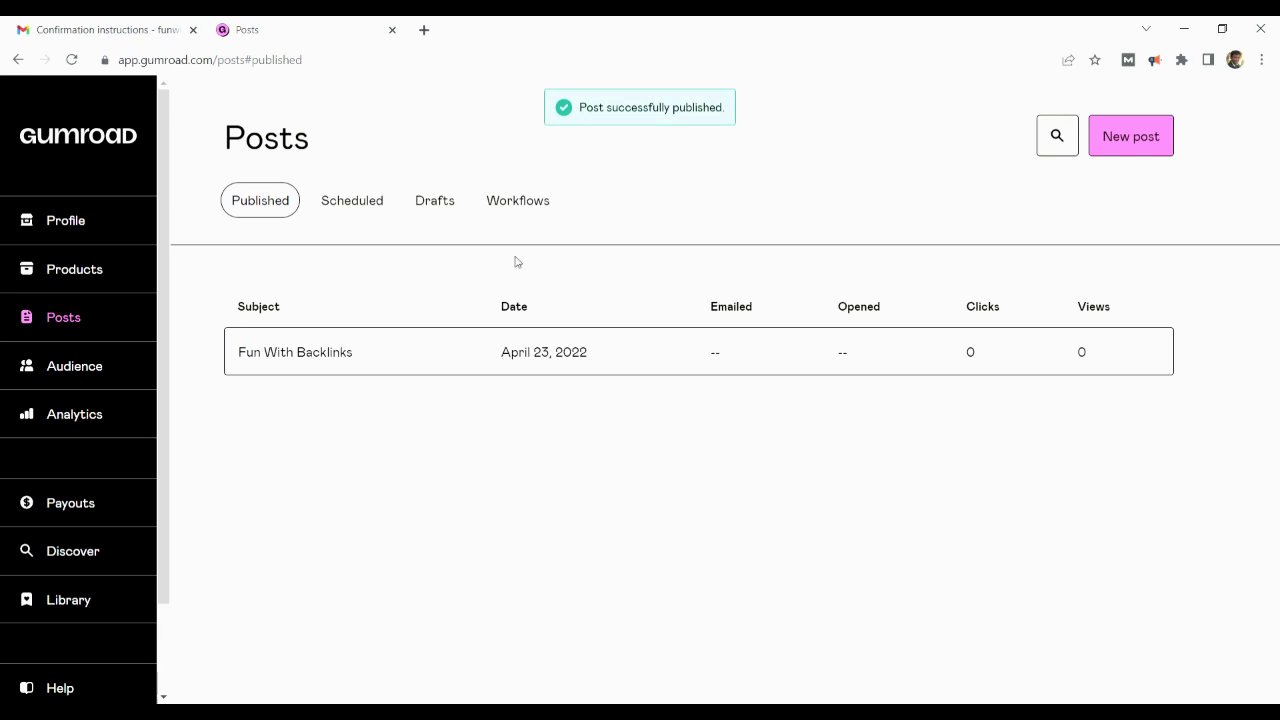
left_click(290, 357)
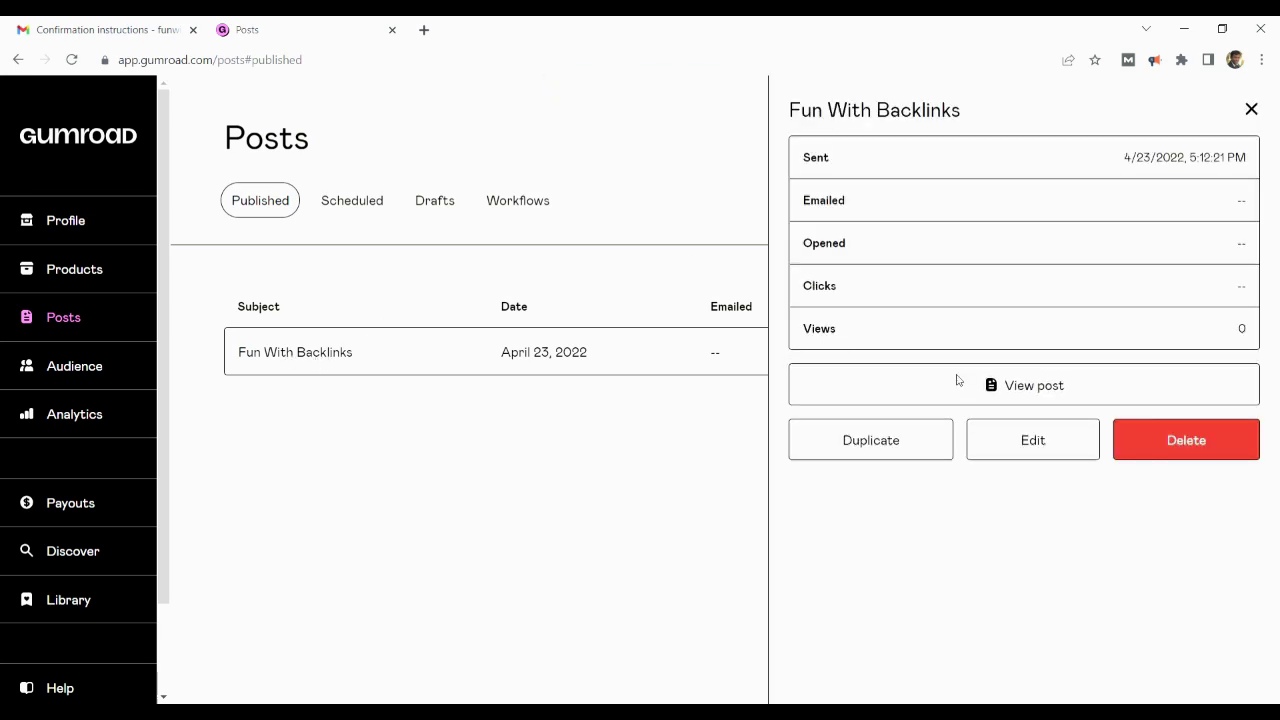
left_click(957, 380)
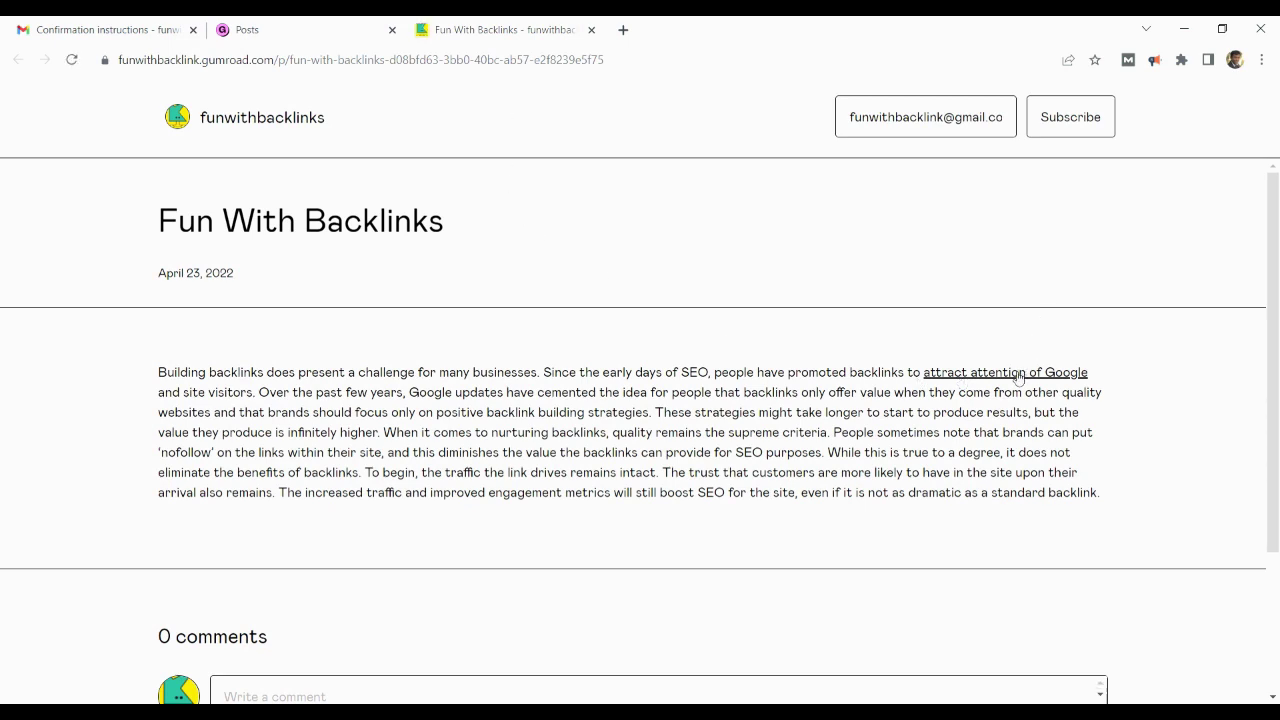
left_click(688, 60)
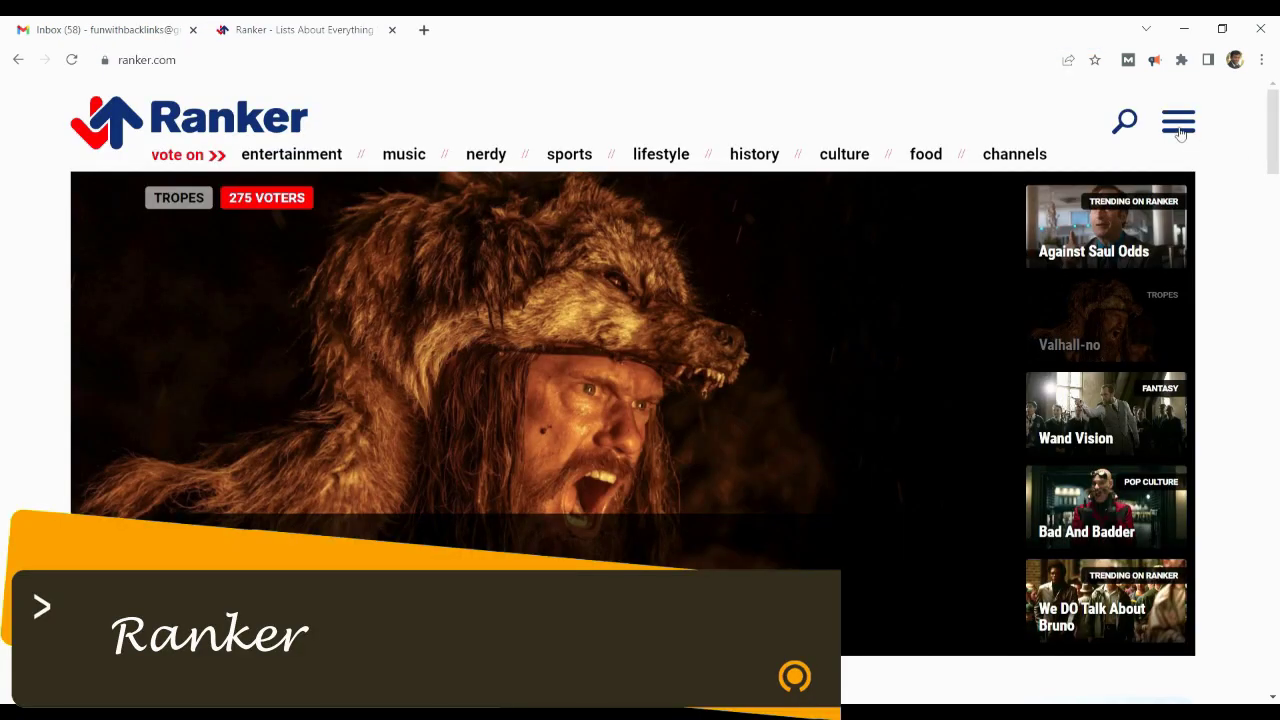
Step: Sign up for a Ranker account with username funwithbacklinks, the e-mail address and the account password
left_click(1179, 124)
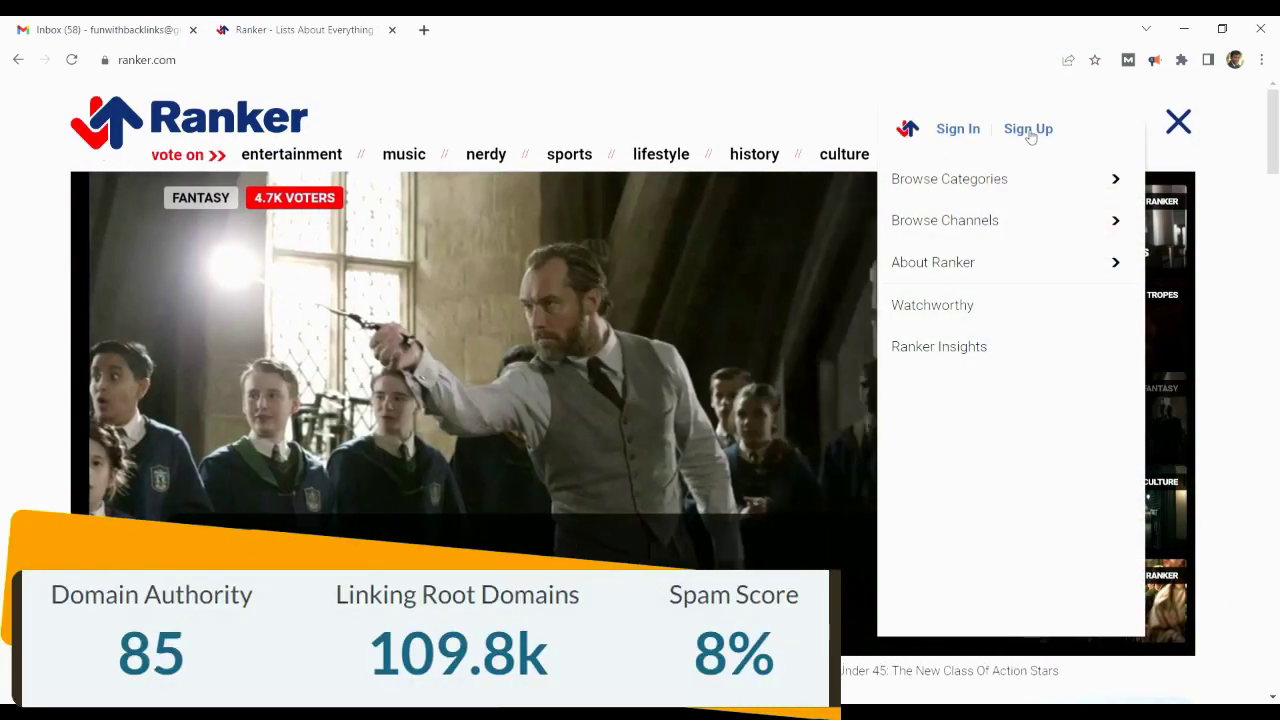
left_click(1030, 137)
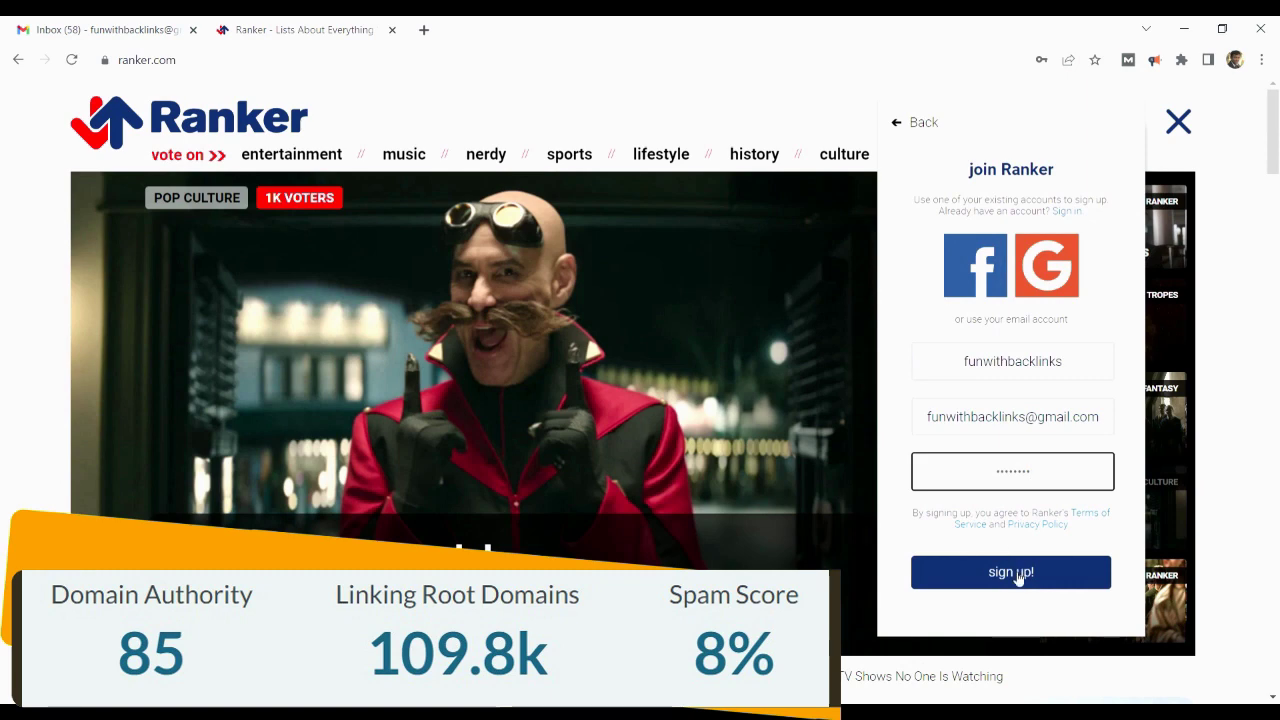
left_click(1012, 573)
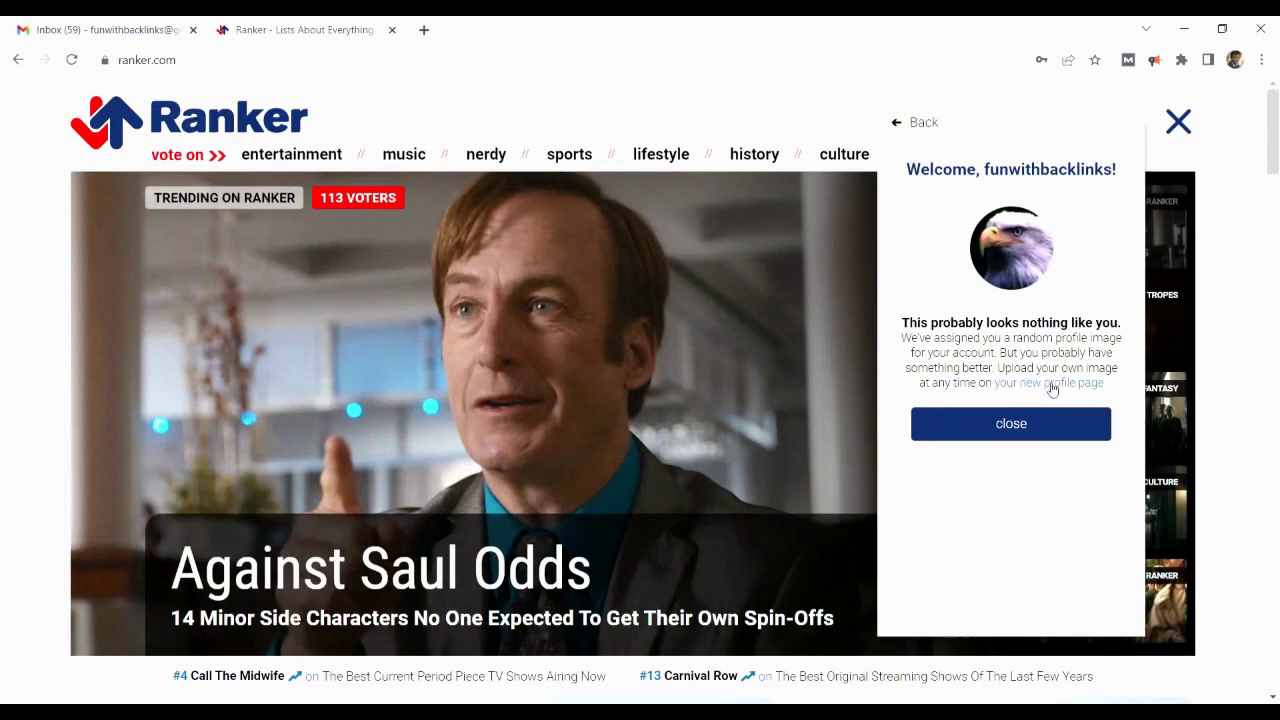
Step: Open the new profile's settings and paste About Me text beginning "Links have a fundamental influence on how Google"
left_click(1048, 384)
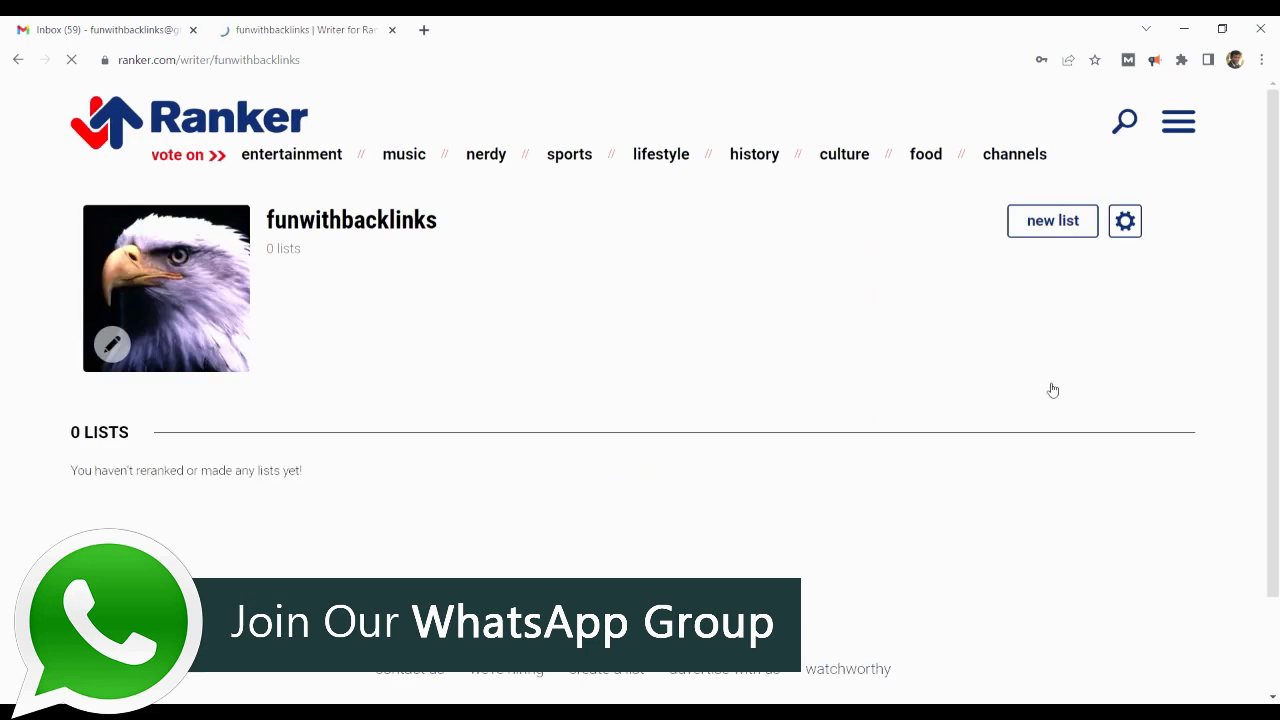
left_click(1130, 228)
key("ctrl+v")
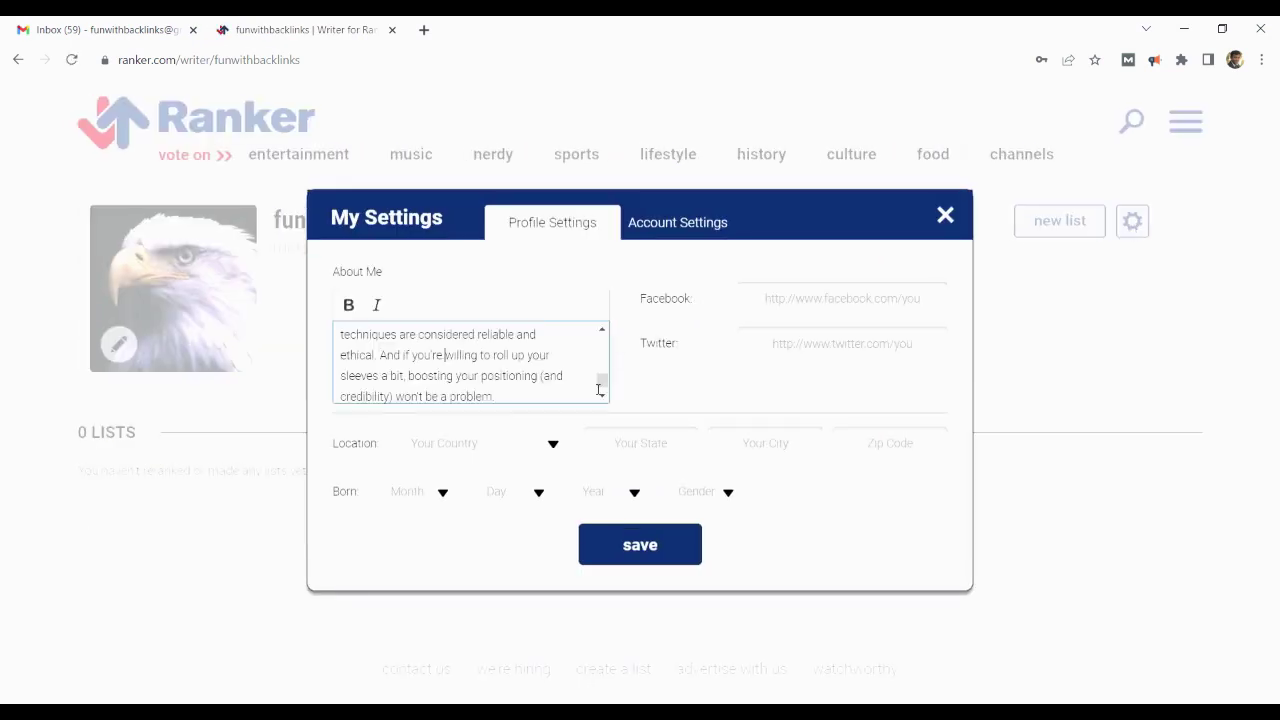
left_click_drag(603, 385, 606, 329)
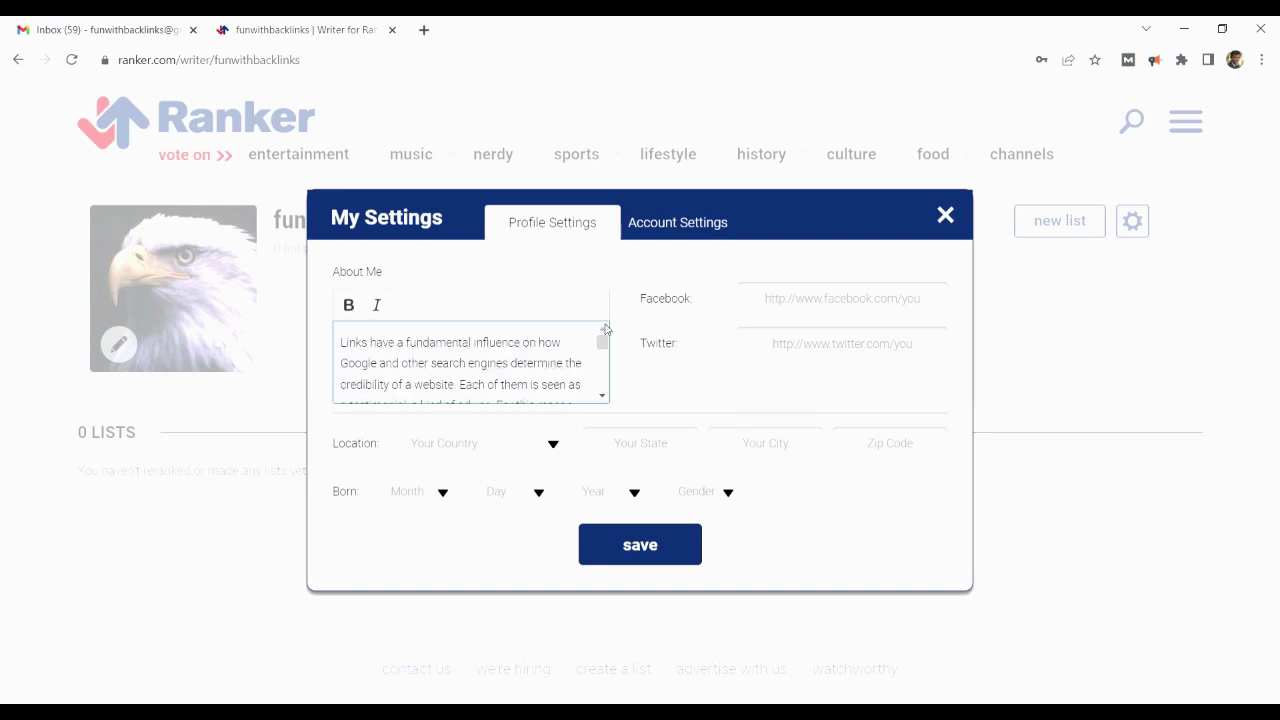
key("ctrl+a")
key("ctrl+v")
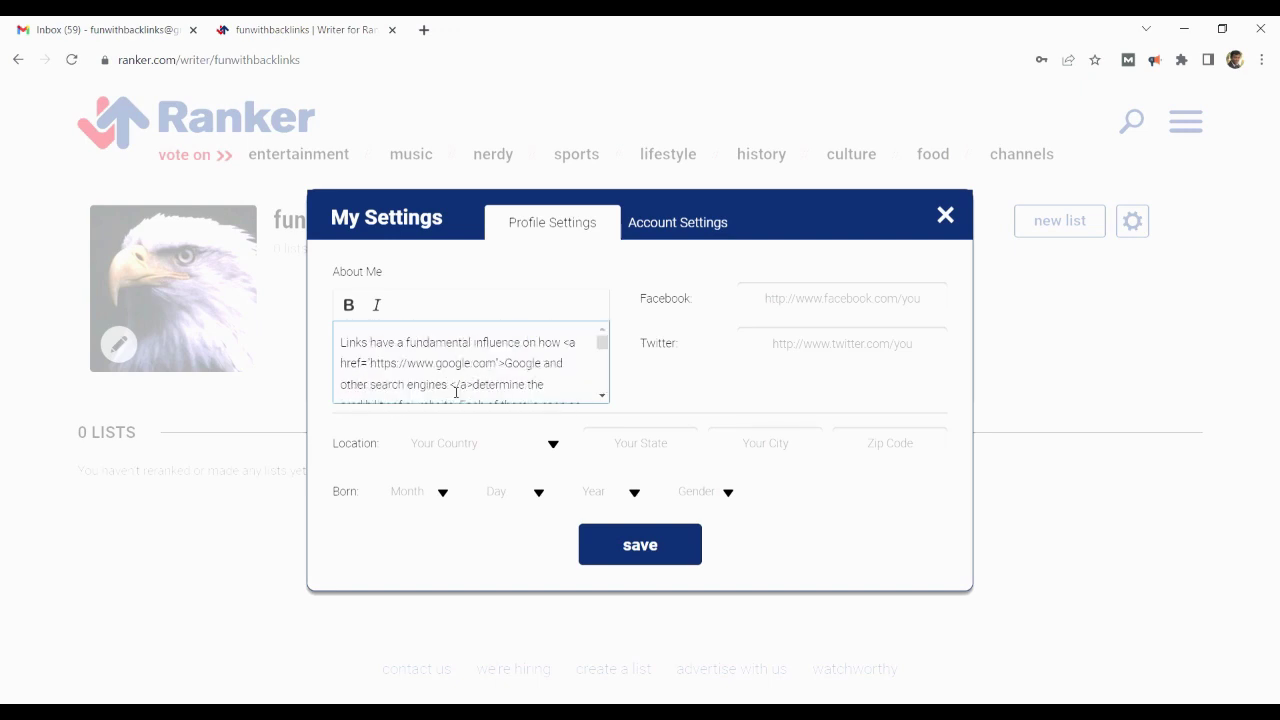
Step: Save the profile settings, return to the public profile page and select its web address
left_click(641, 545)
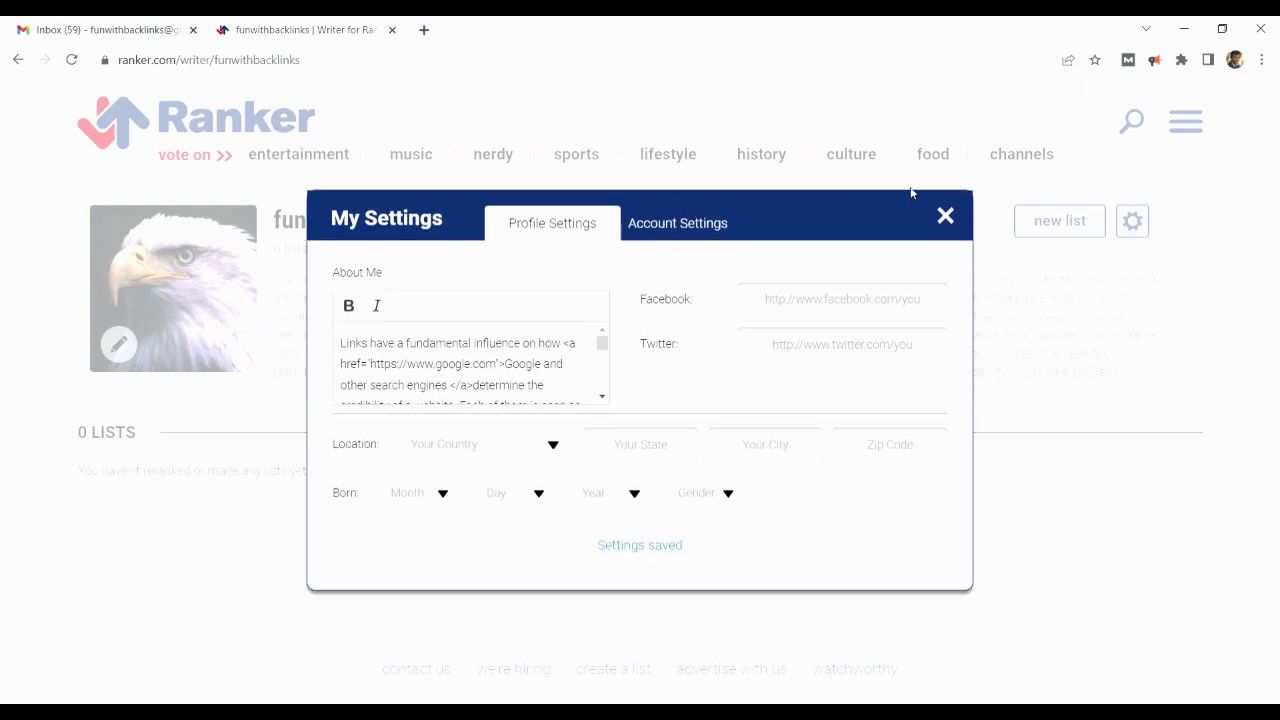
left_click(950, 217)
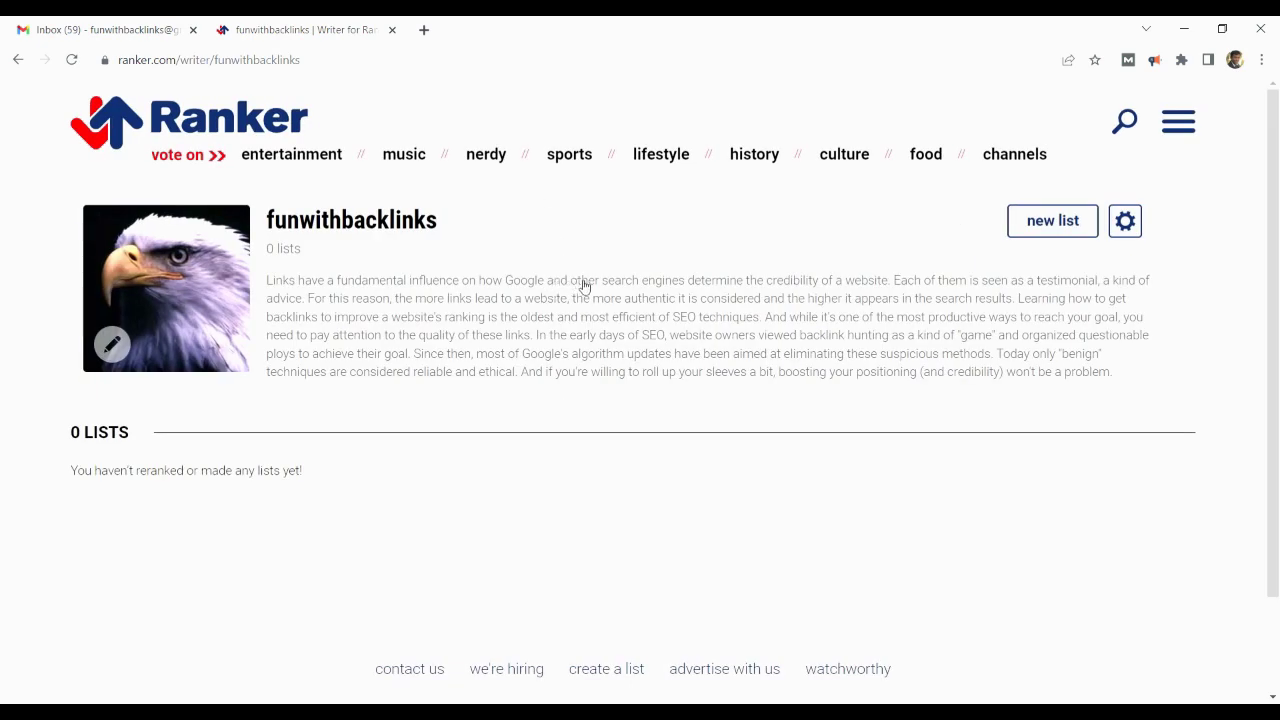
left_click(563, 70)
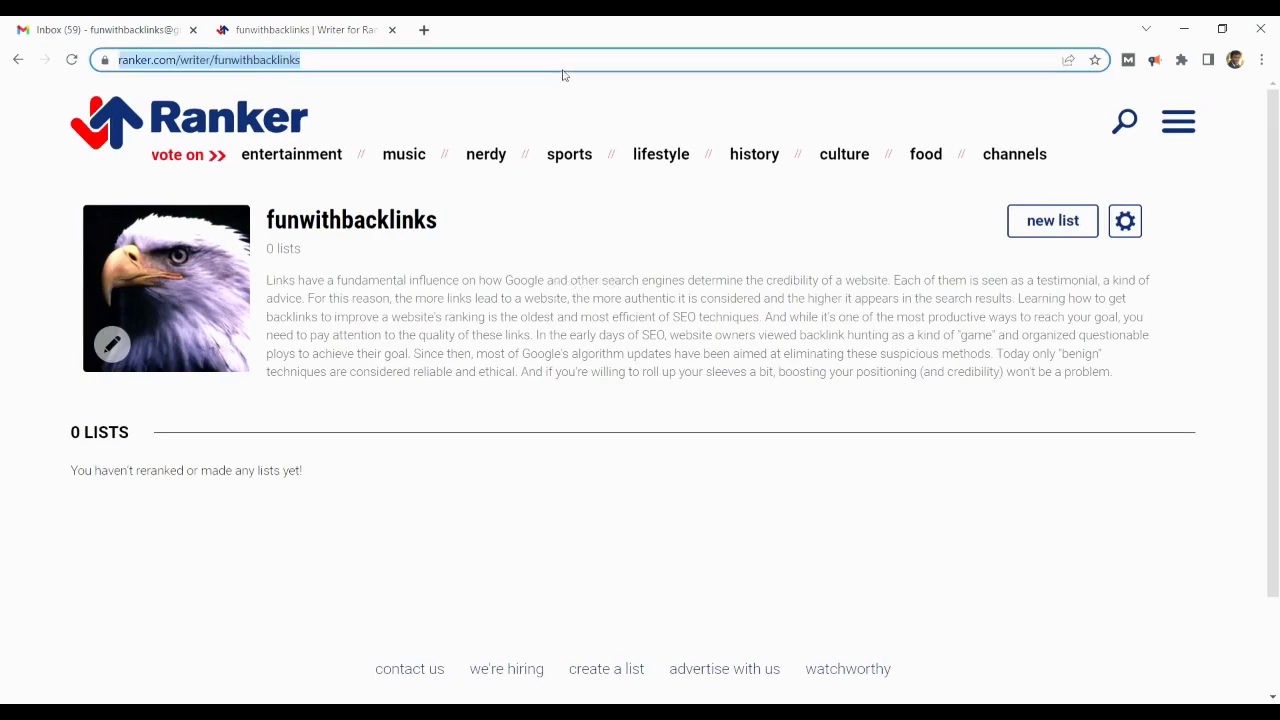
left_click(603, 98)
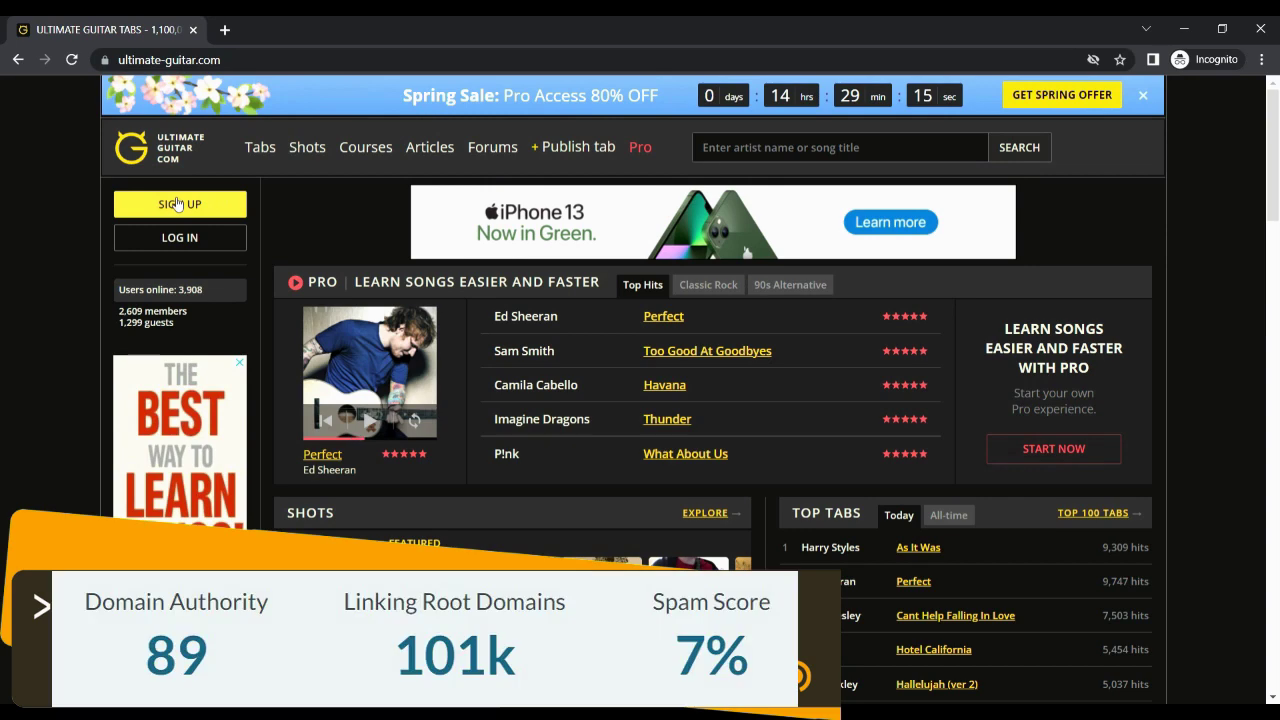
Step: Sign up for Ultimate Guitar by e-mail with username funwithbacklink, the e-mail address, the account password and the completed reCAPTCHA
left_click(177, 204)
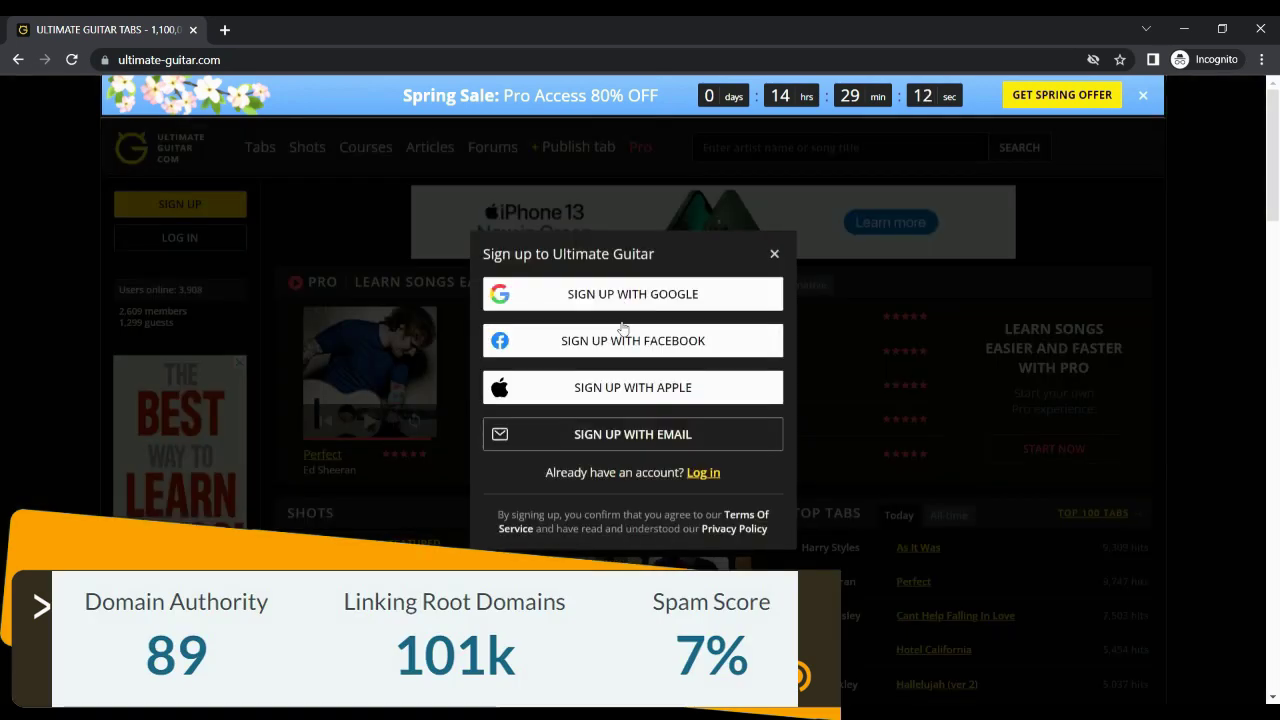
left_click(647, 436)
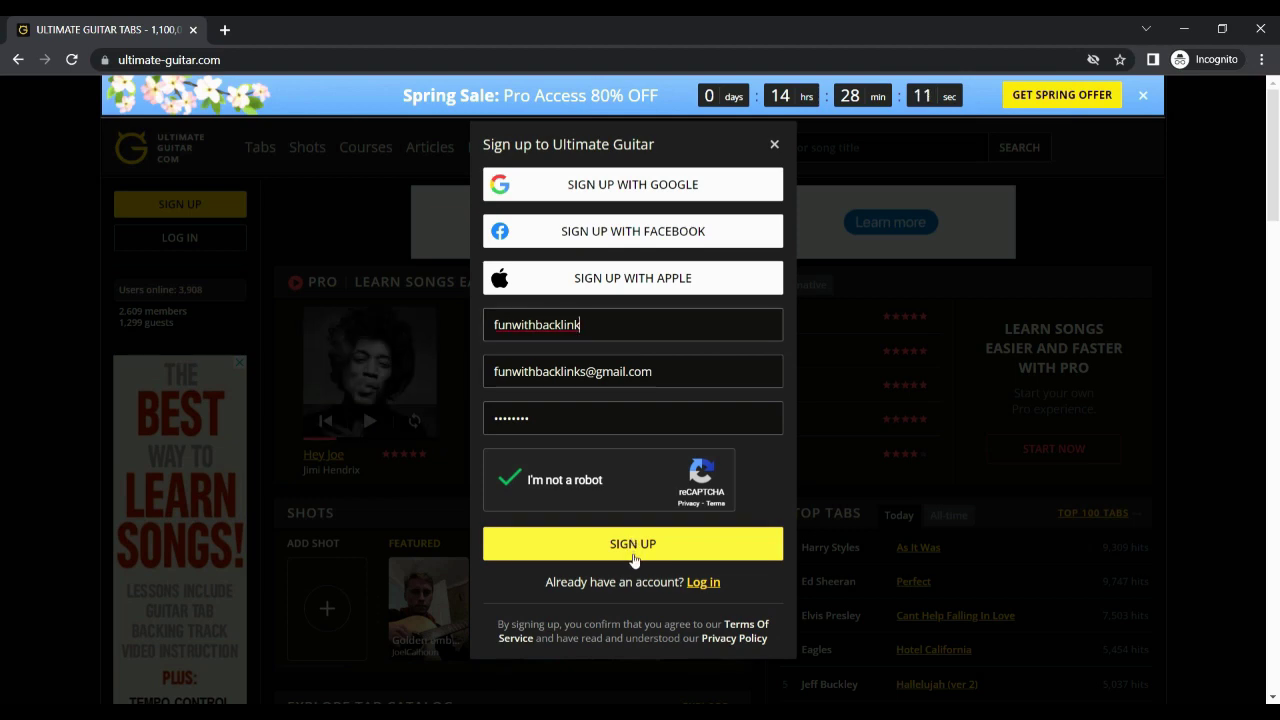
left_click(628, 543)
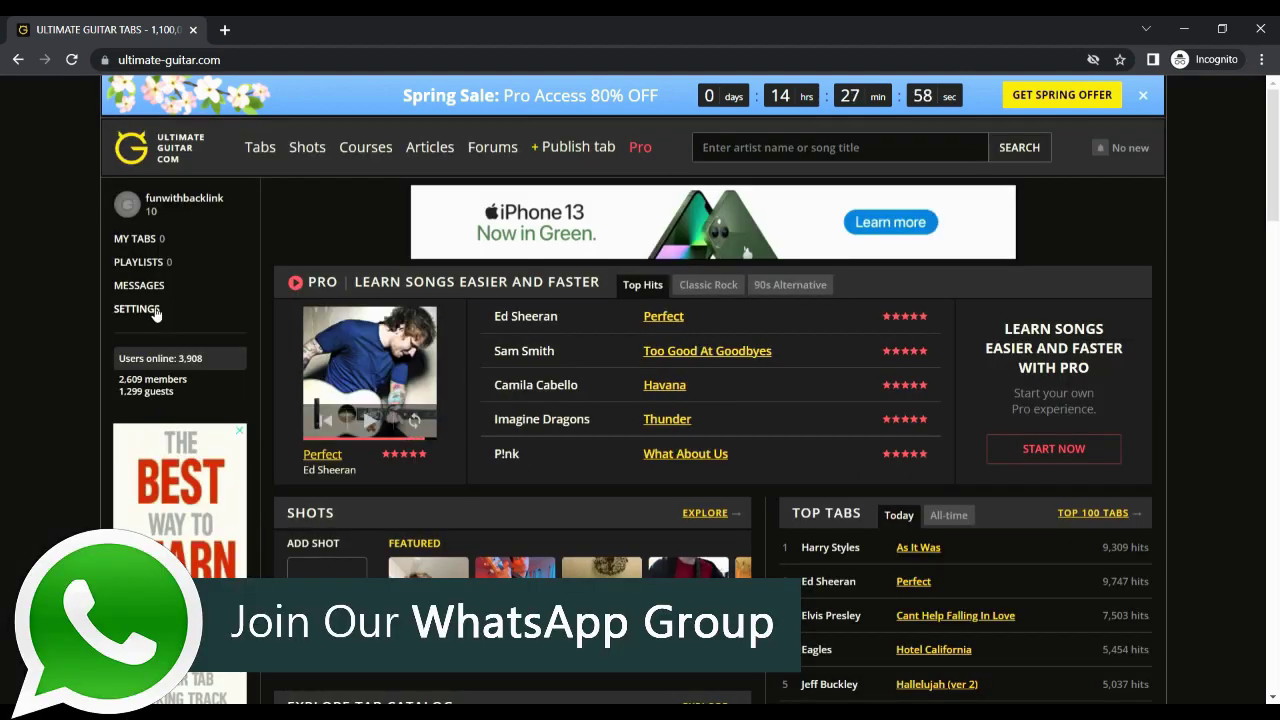
left_click(155, 312)
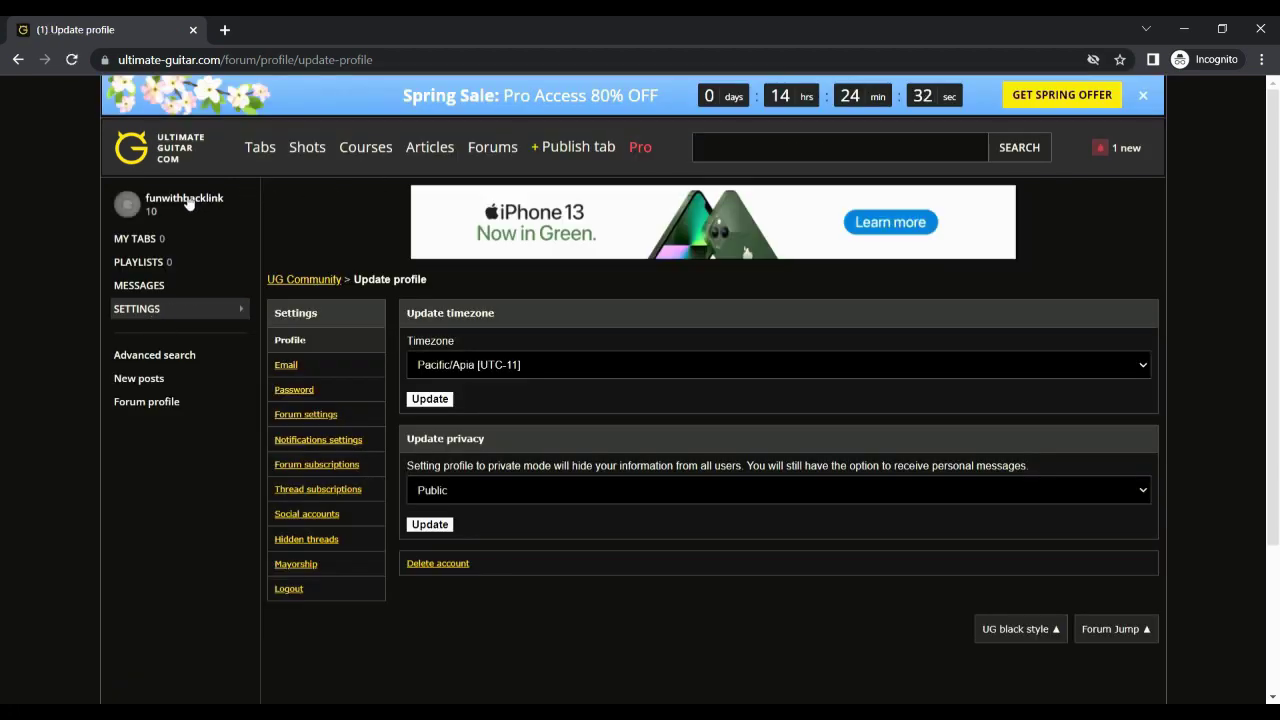
left_click(188, 199)
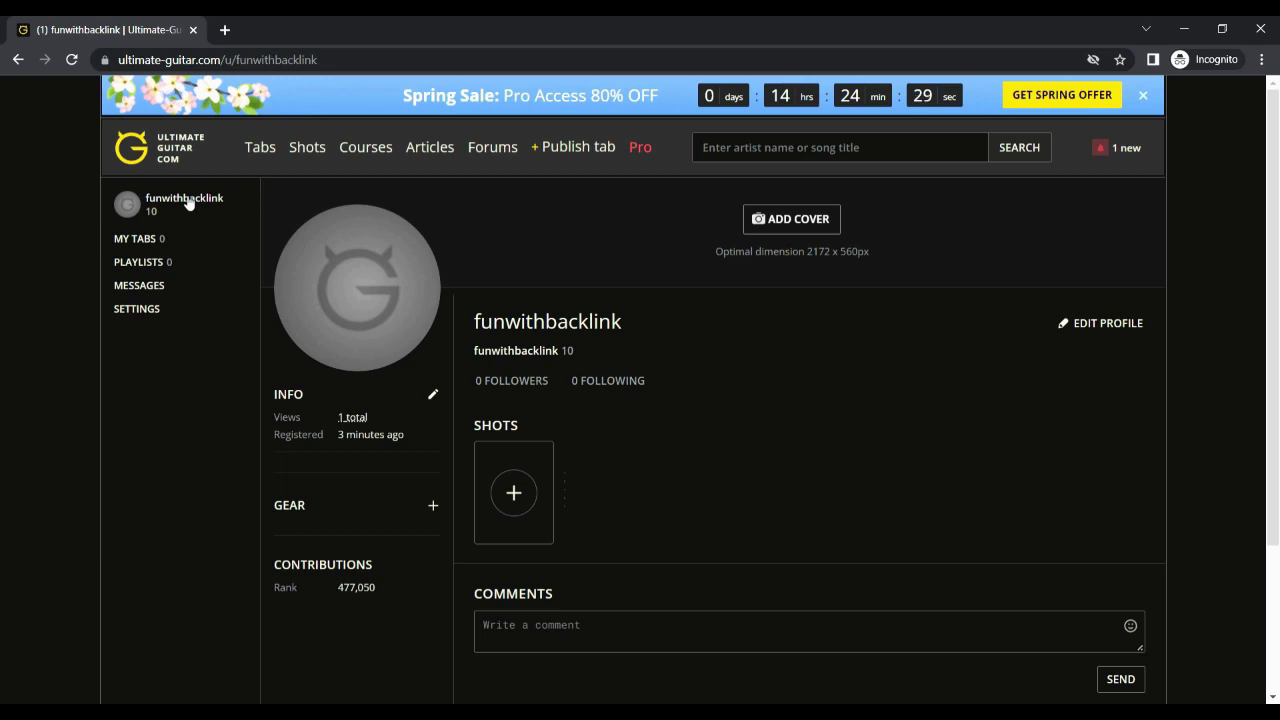
left_click(1108, 326)
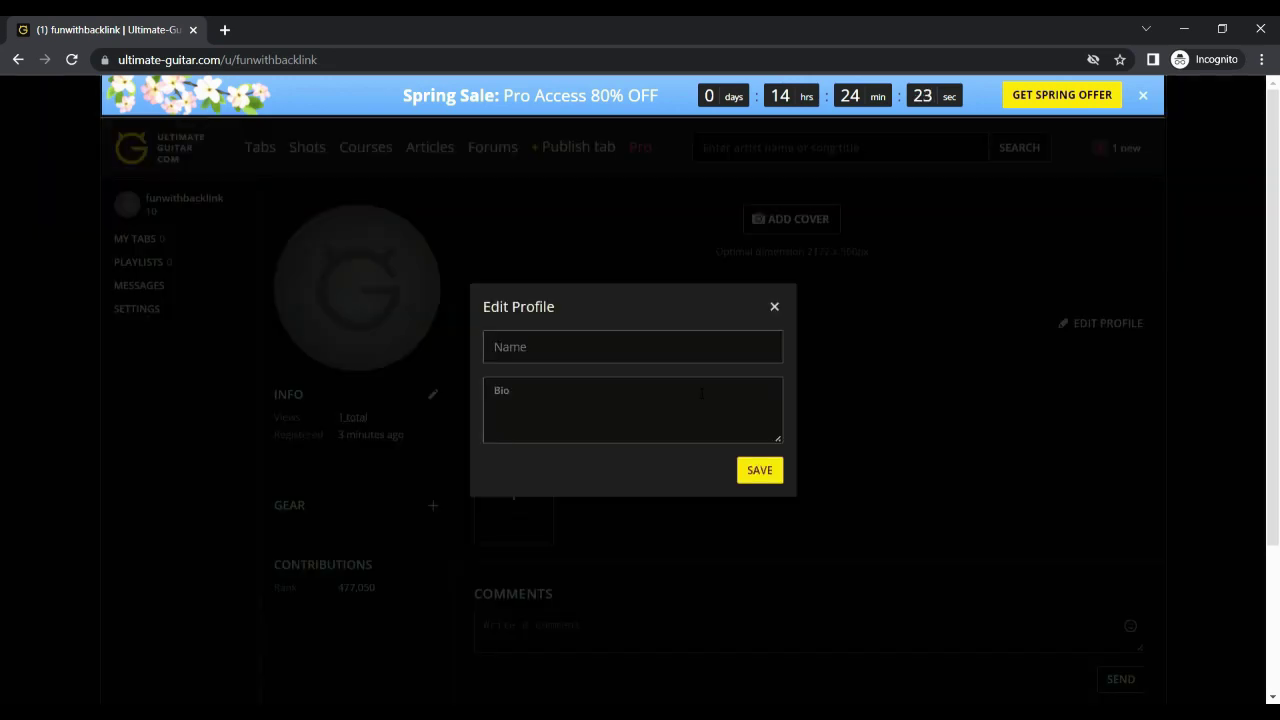
left_click(701, 393)
key("ctrl+v")
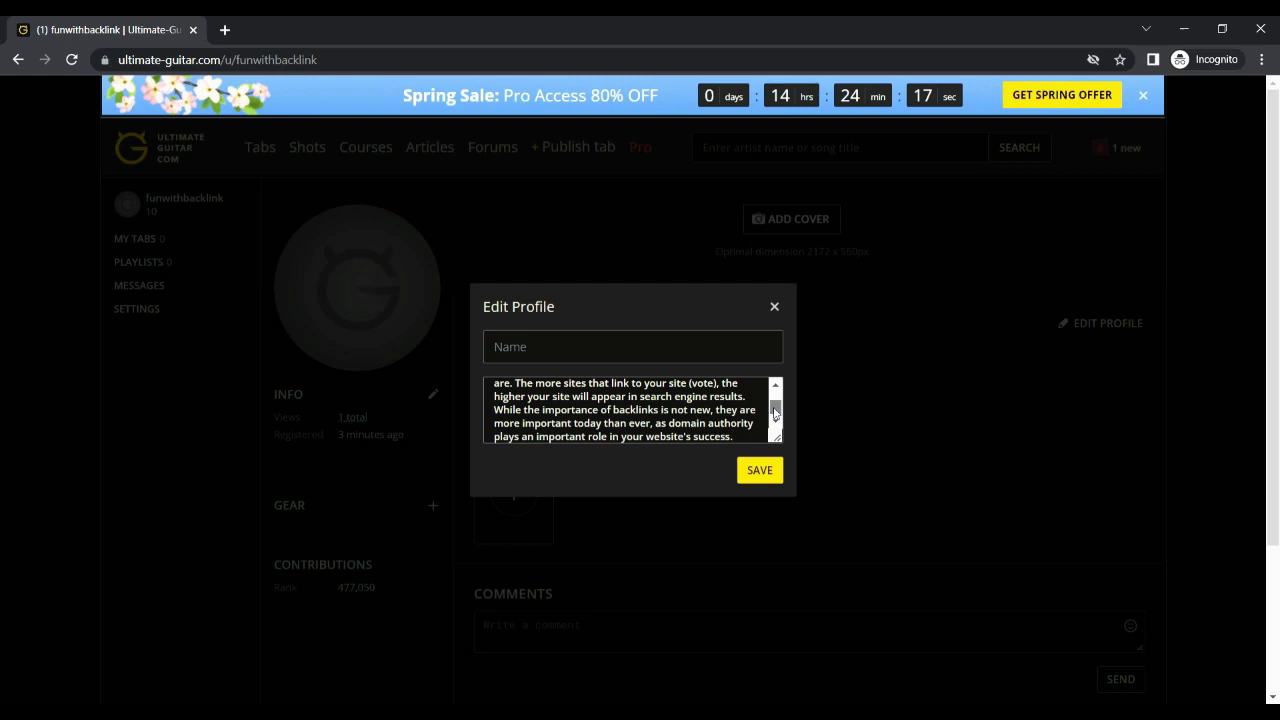
left_click_drag(775, 413, 775, 388)
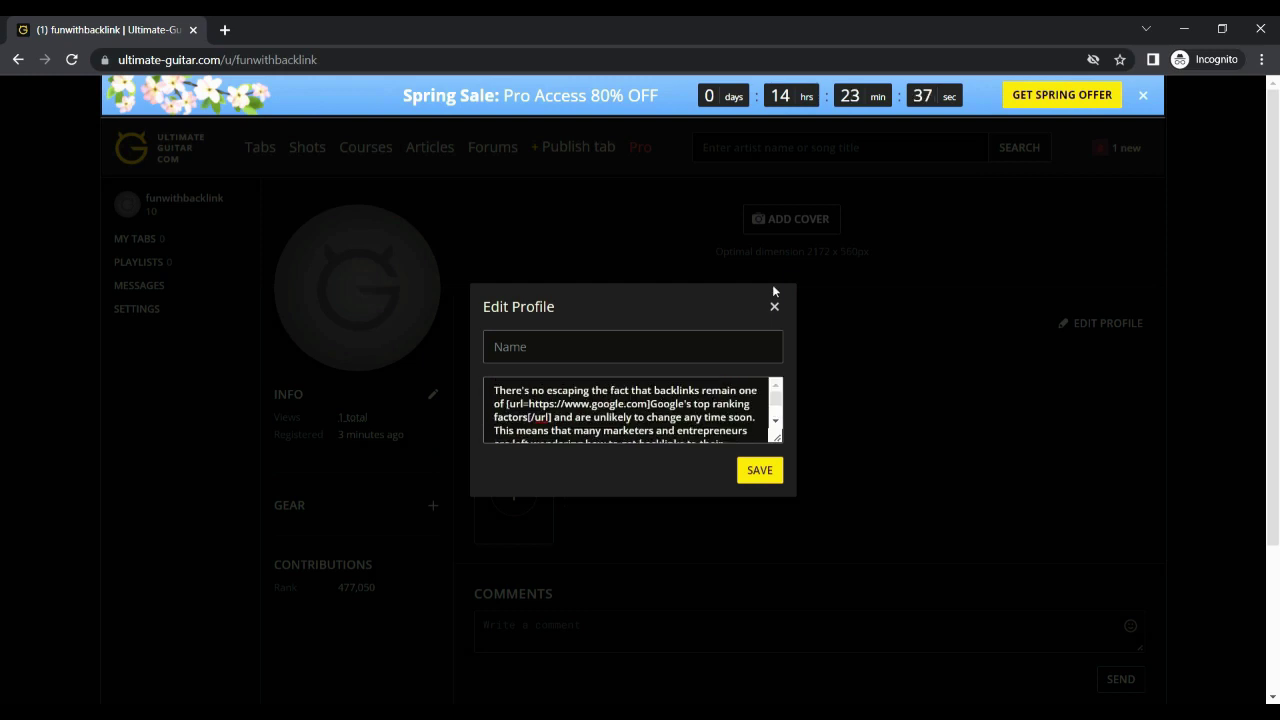
Step: Enter funwithbacklinks as the profile name, save the profile and select the profile page's web address
key("ctrl+shift+Left")
key("ctrl+shift+Left")
key("ctrl+shift+Left")
key("ctrl+shift+Left")
key("ctrl+shift+Left")
key("ctrl+shift+Left")
key("ctrl+shift+Left")
key("ctrl+shift+Left")
key("ctrl+shift+Left")
key("ctrl+shift+Left")
key("ctrl+shift+Left")
key("ctrl+shift+Left")
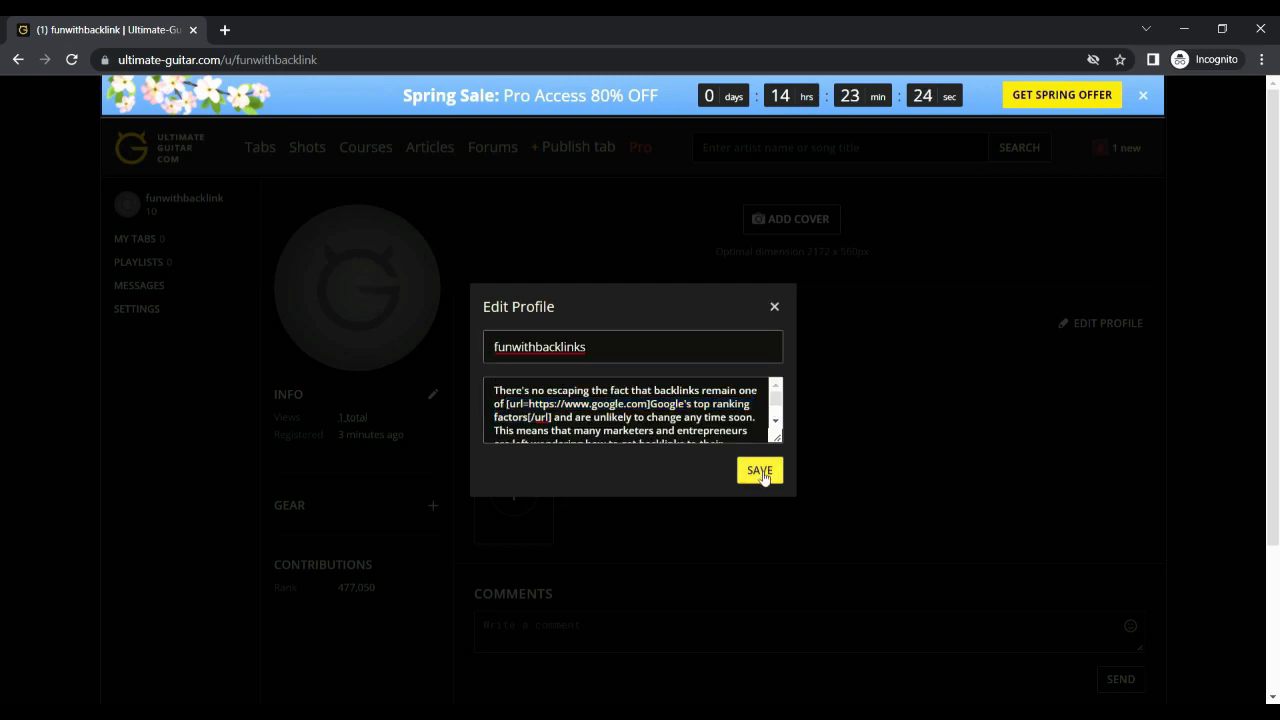
left_click(758, 470)
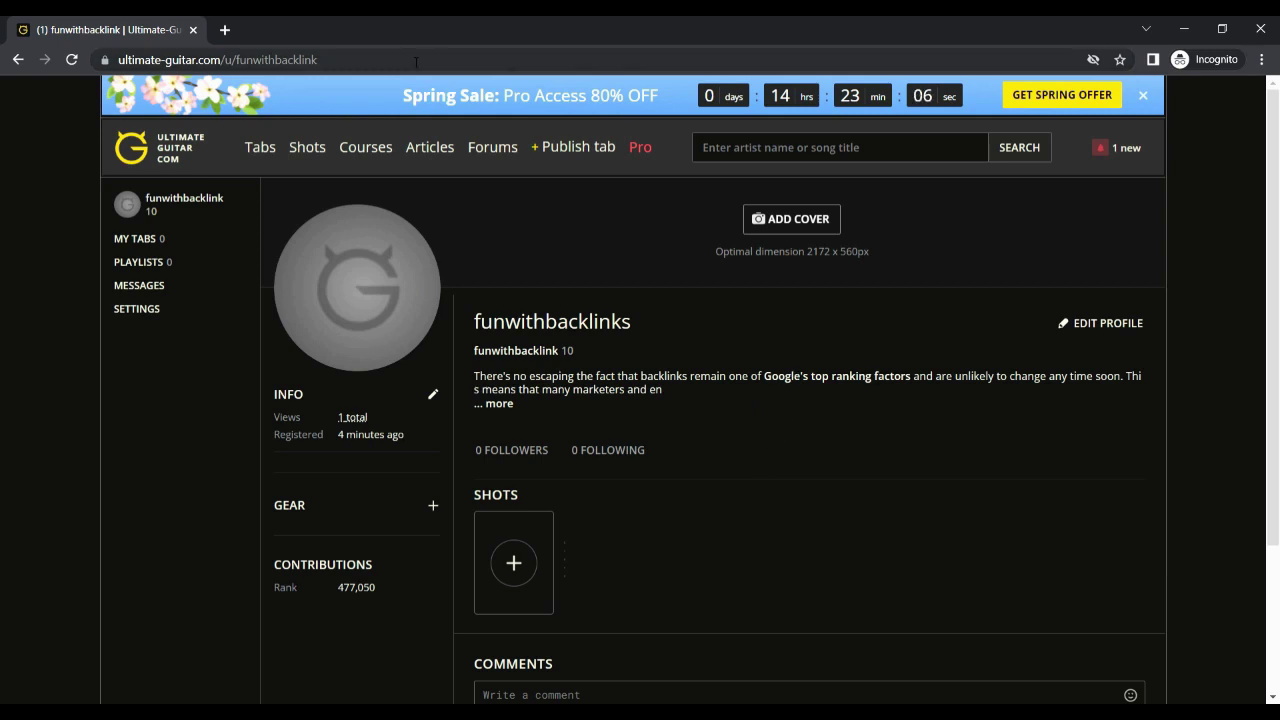
left_click(416, 62)
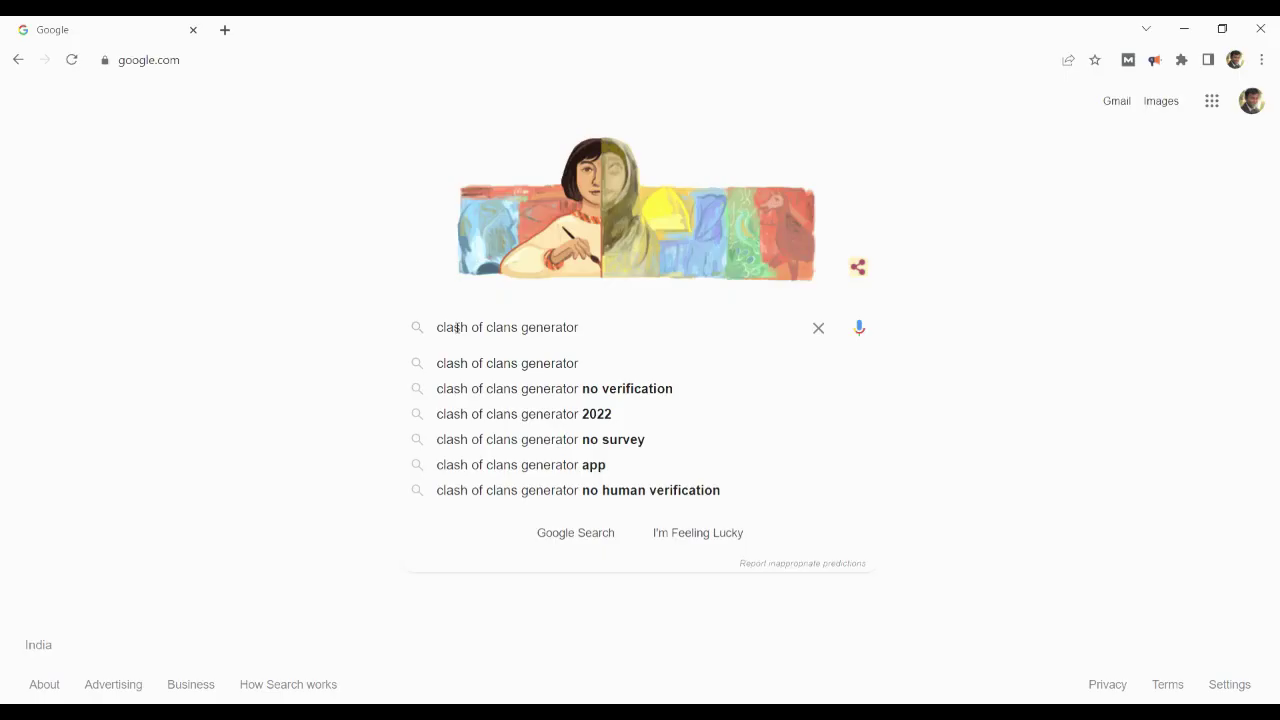
Step: Search Google for "clash of clans generator" and "fortnite vbucks generator" and point out the PDF results
key("Return")
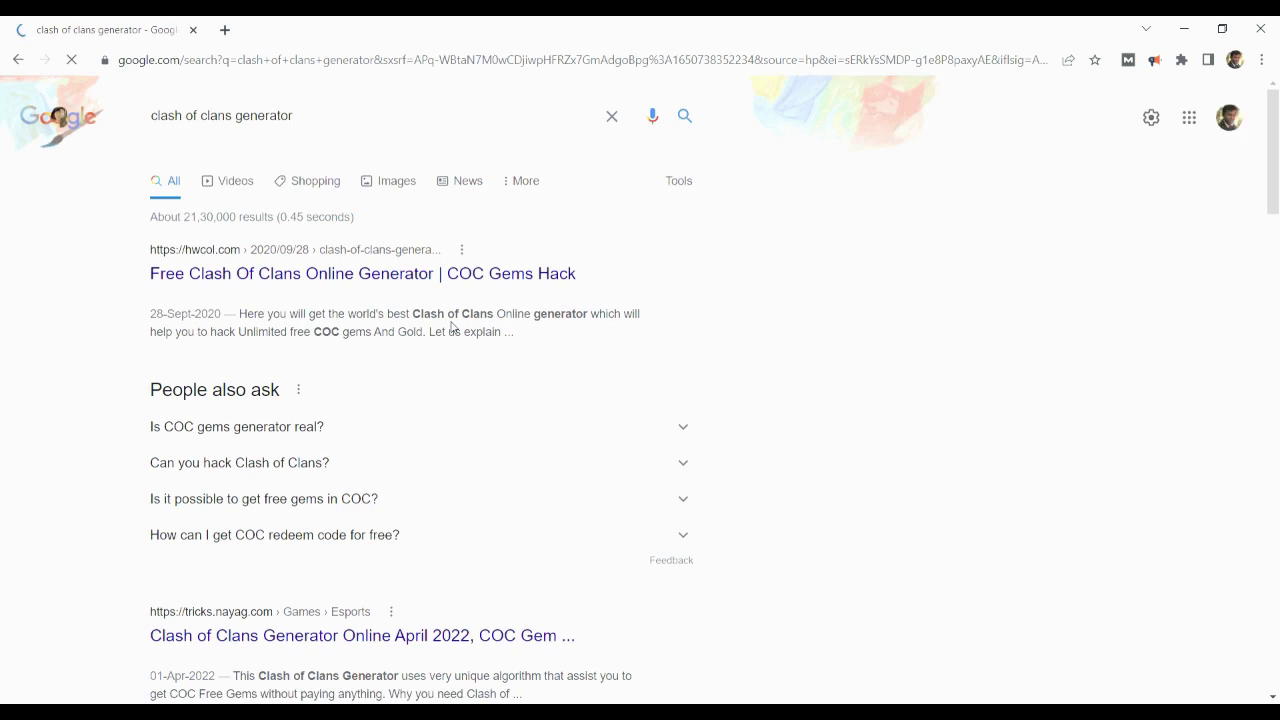
left_click_drag(1276, 180, 1276, 271)
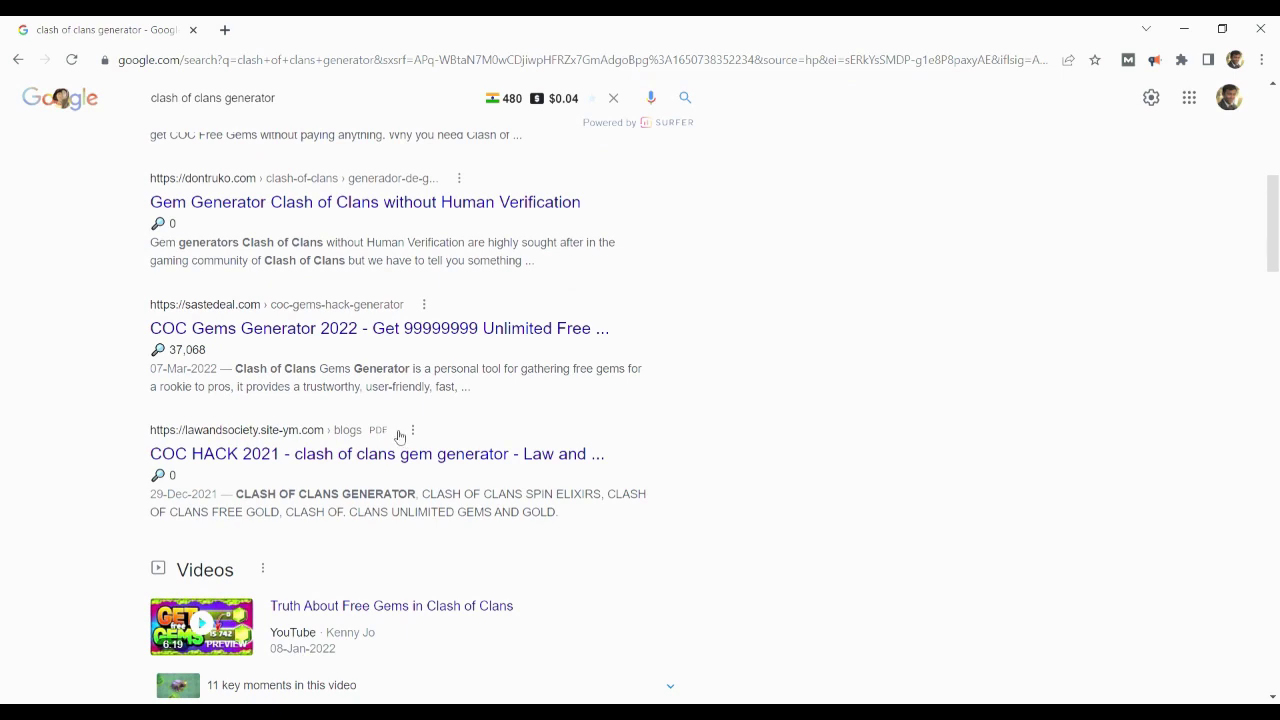
left_click_drag(391, 435, 368, 434)
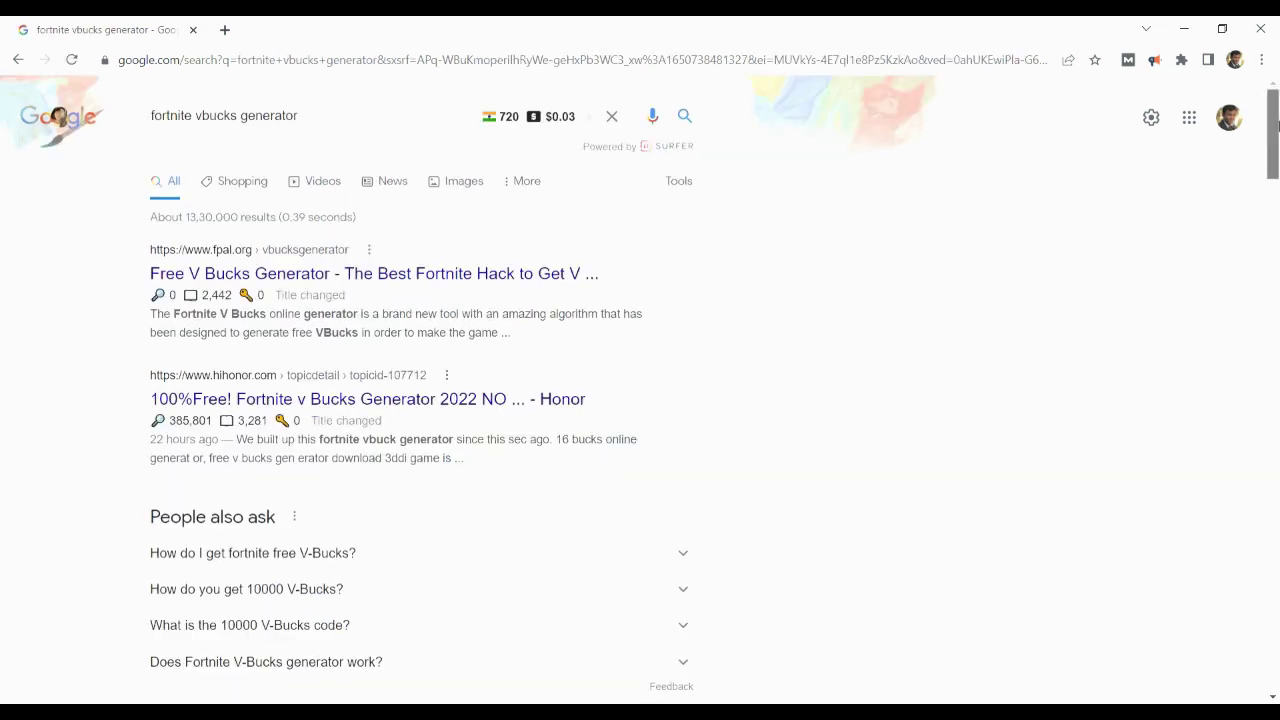
left_click_drag(1276, 123, 1277, 382)
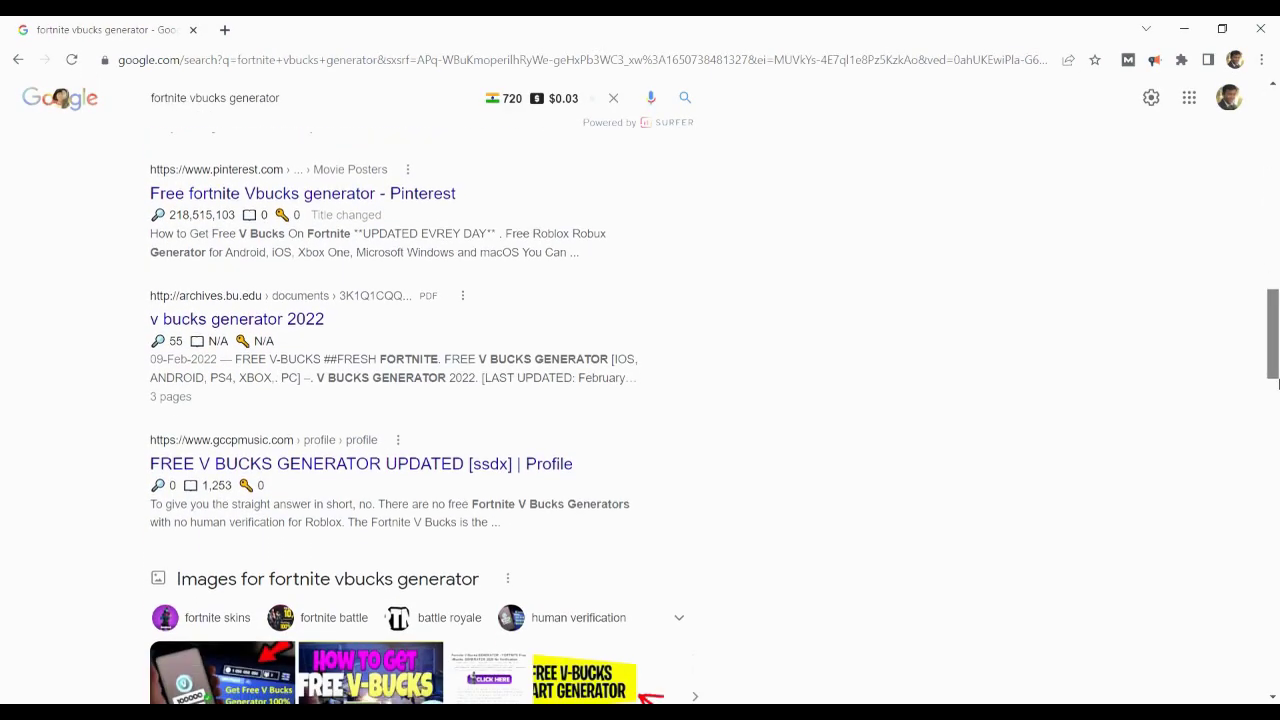
double_click(426, 301)
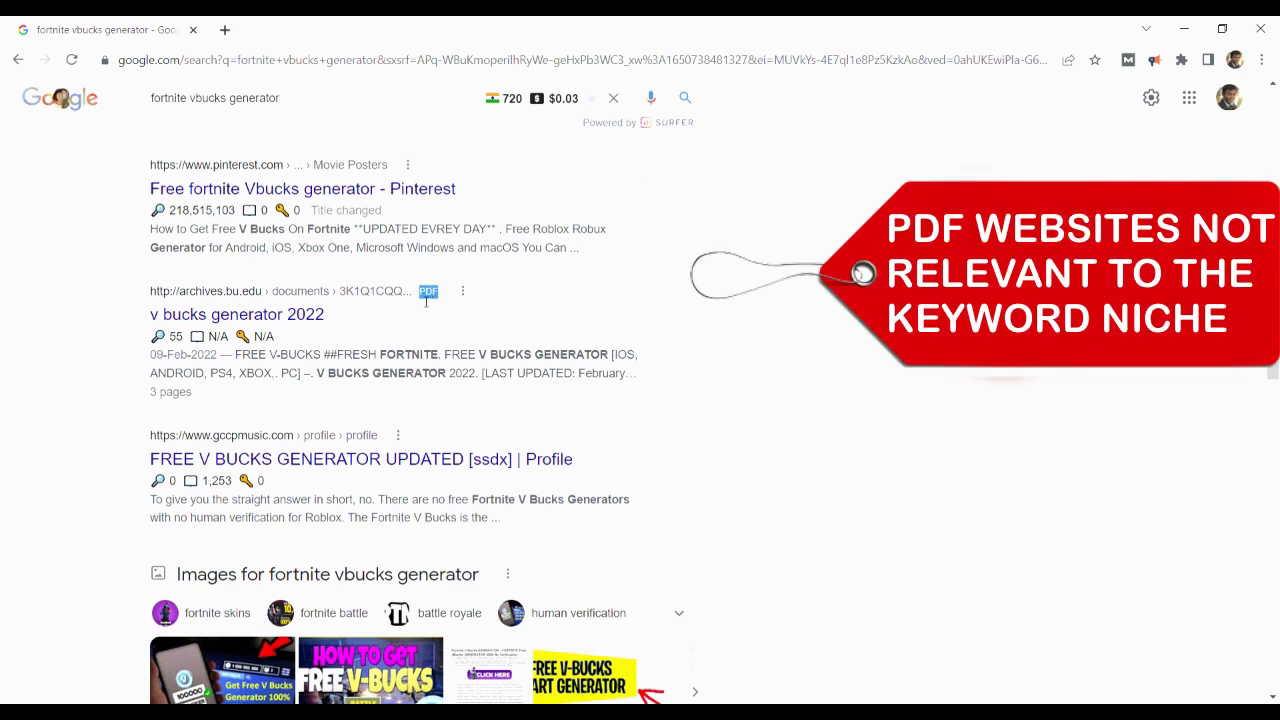
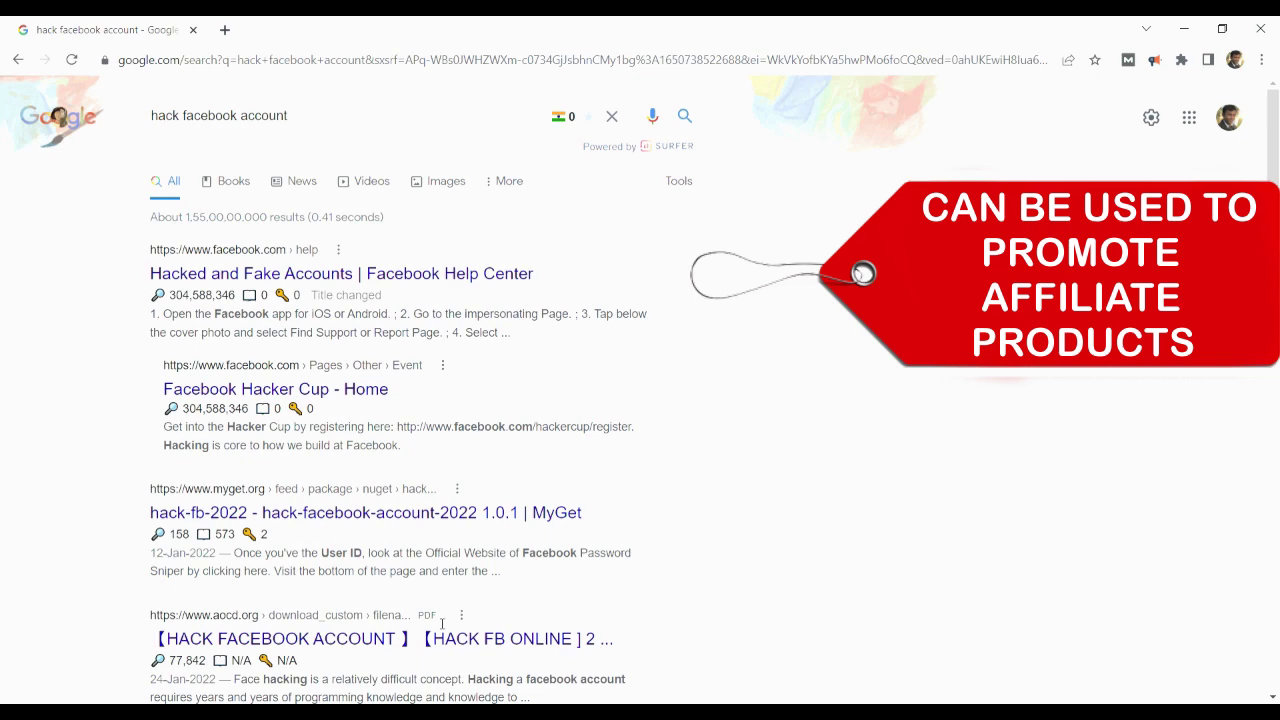
Step: Examine the Google results for "hack facebook account" and "hack instagram account" for PDFs hosted on unrelated sites
left_click_drag(442, 623, 426, 624)
scroll(1061, 147, "down", 4)
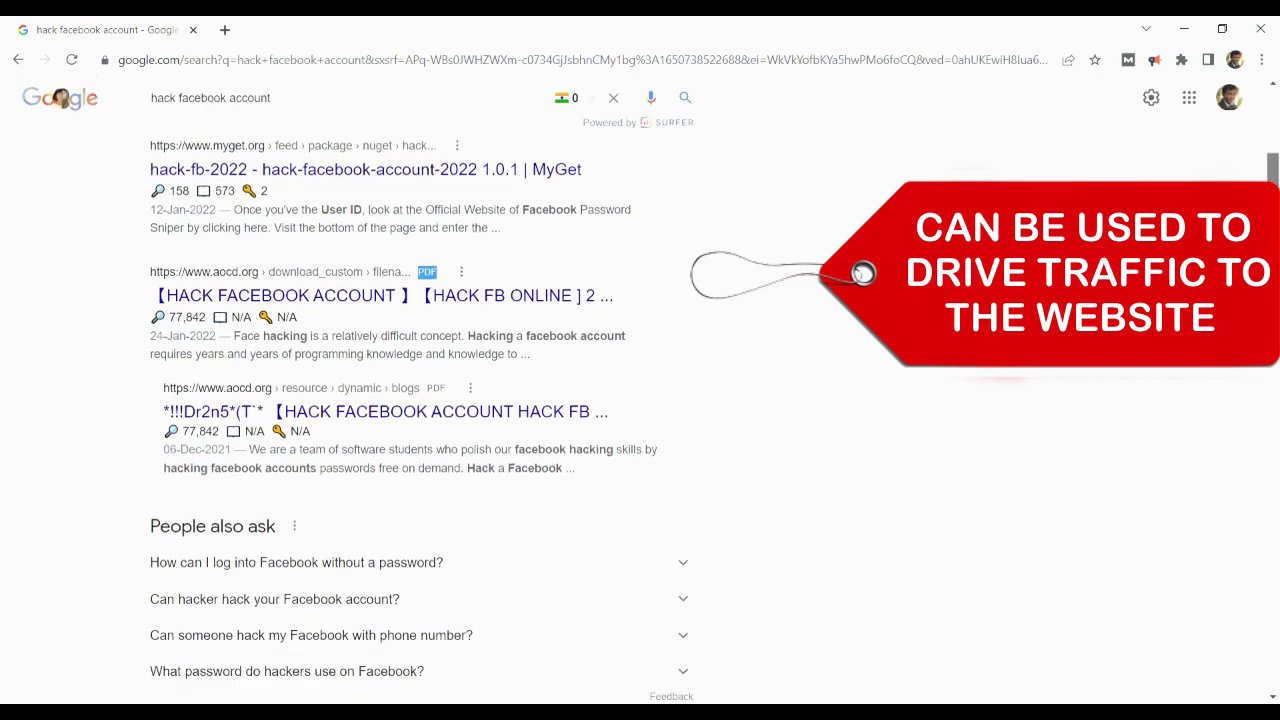
scroll(715, 412, "down", 1)
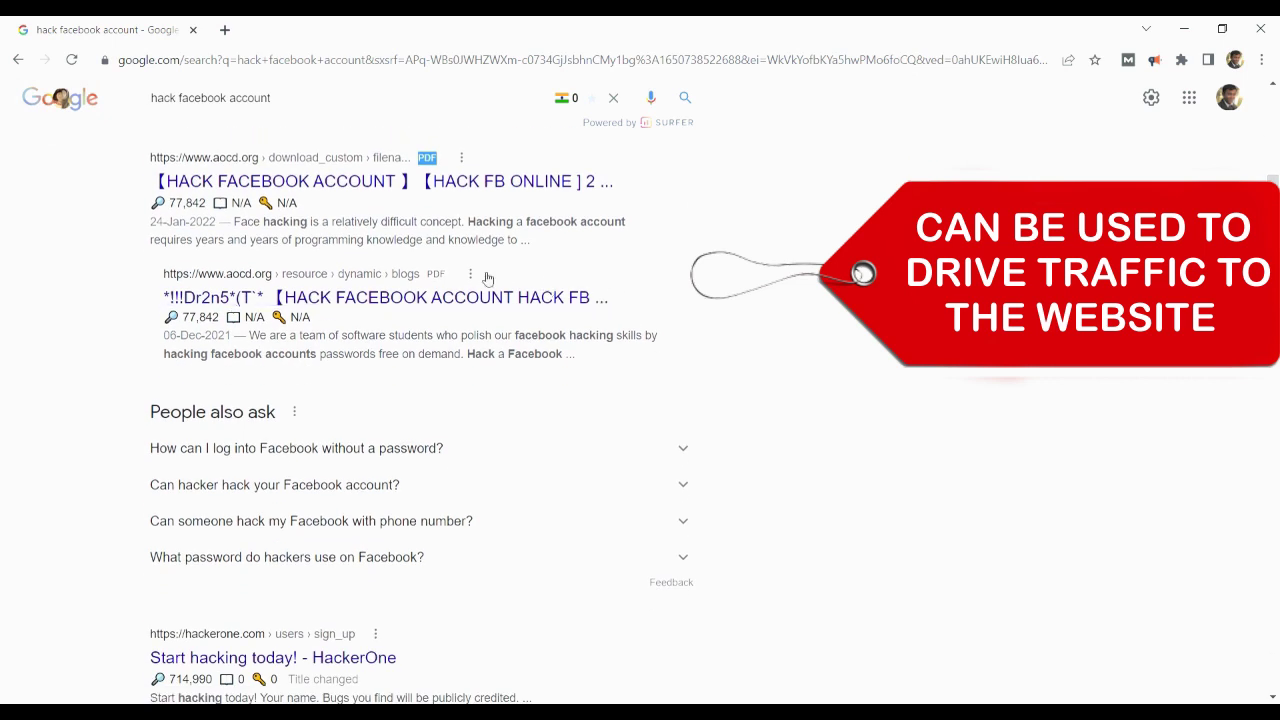
double_click(435, 274)
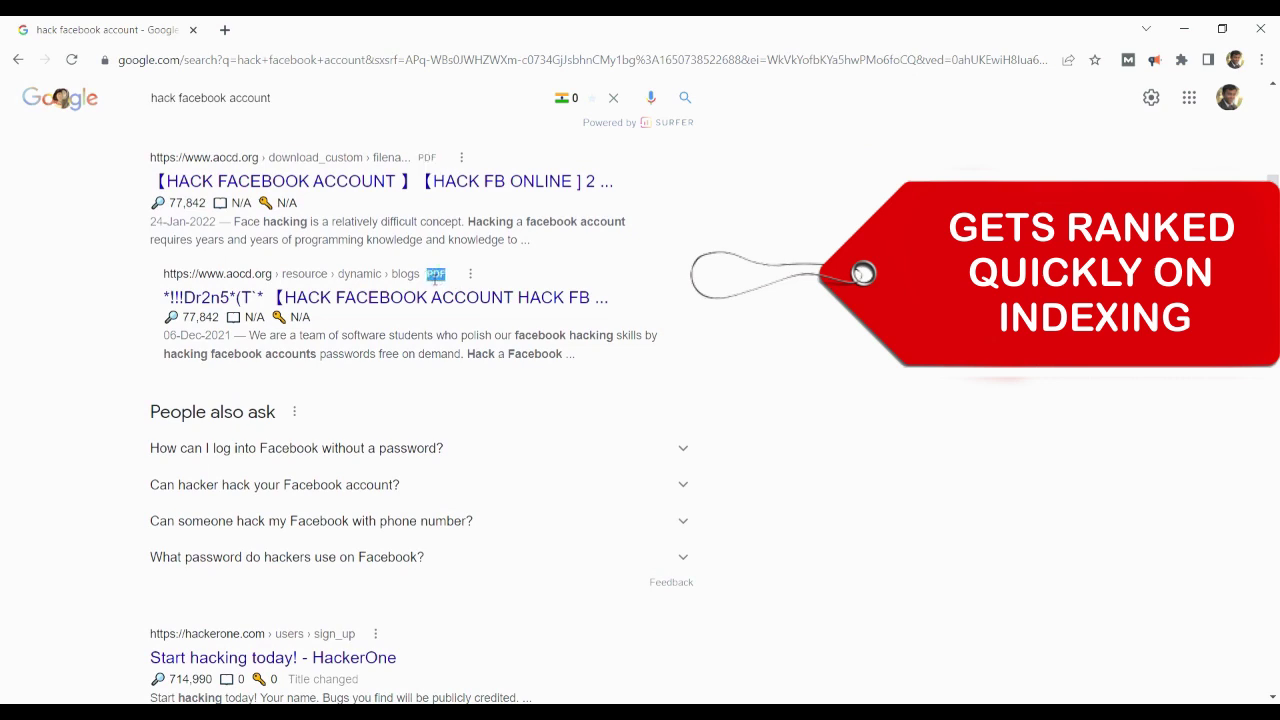
left_click_drag(1273, 264, 1275, 362)
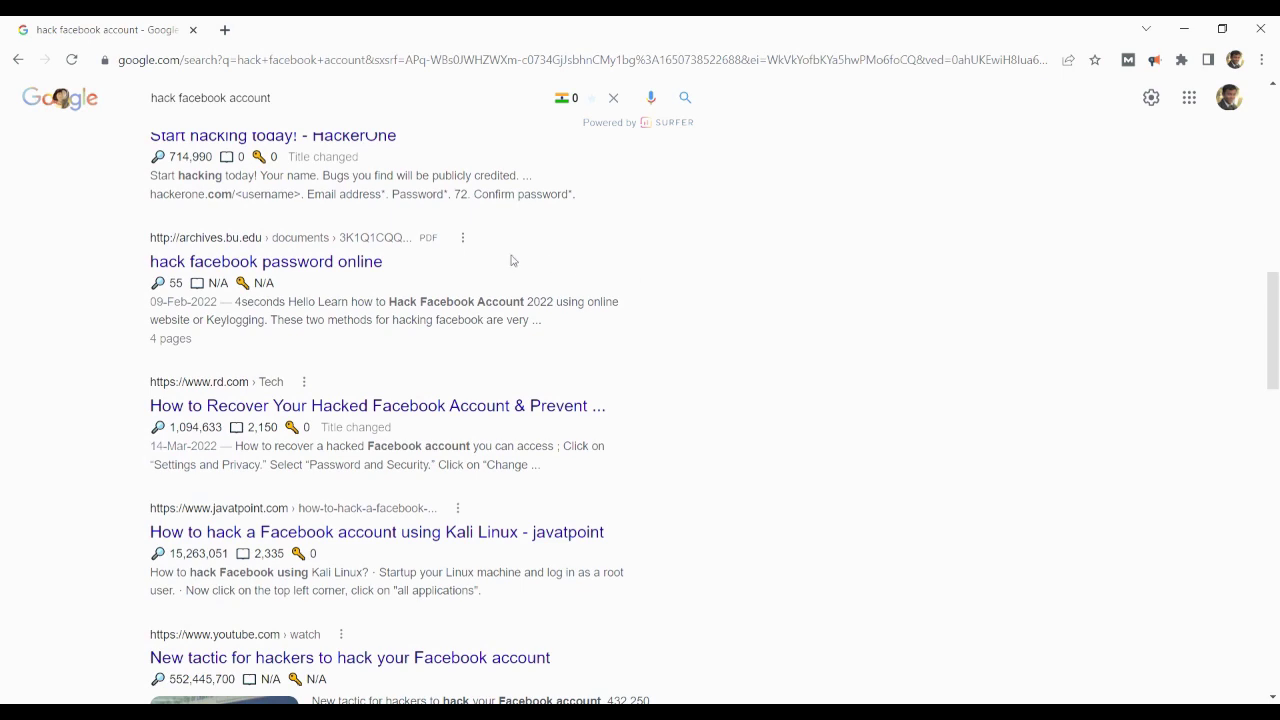
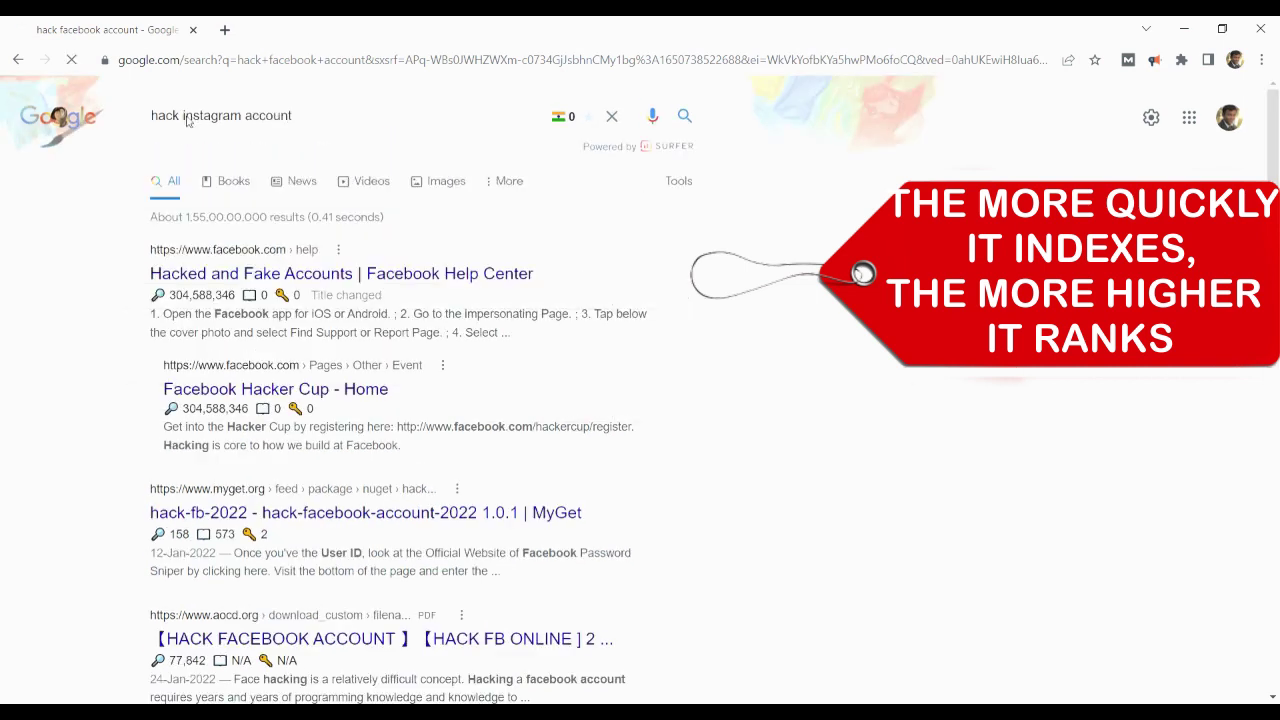
scroll(1275, 195, "down", 2)
scroll(1275, 195, "down", 4)
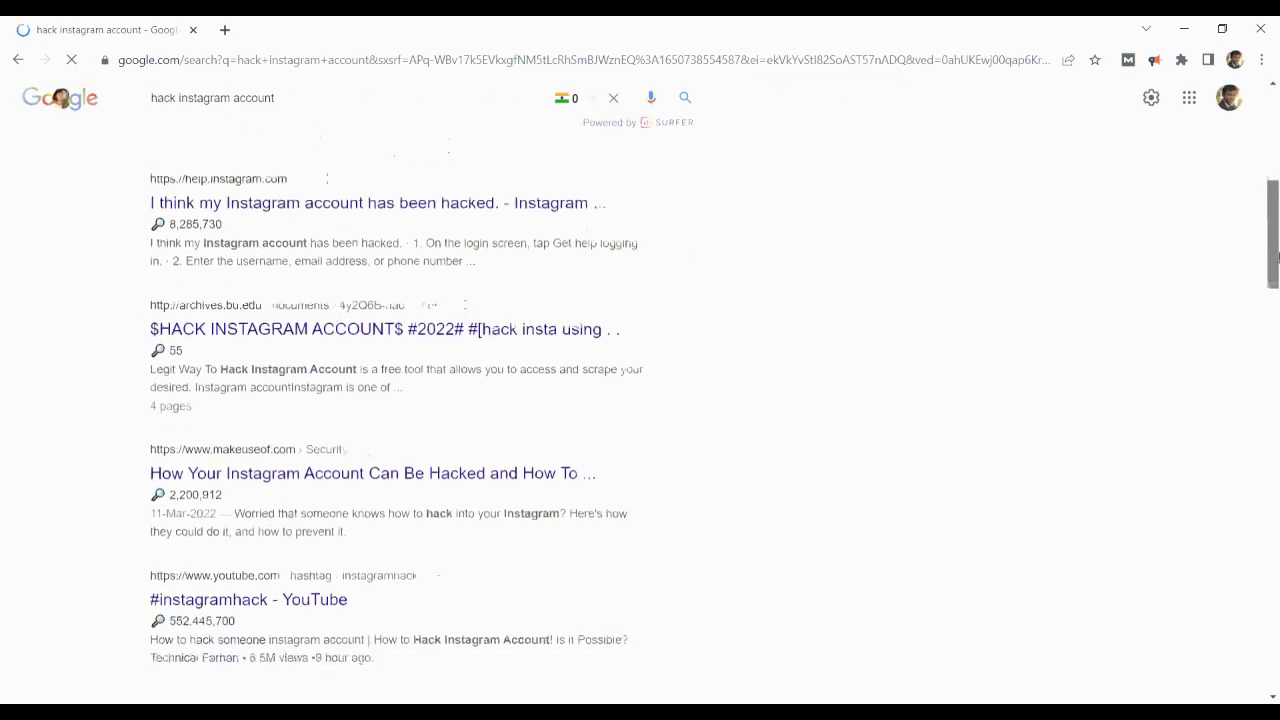
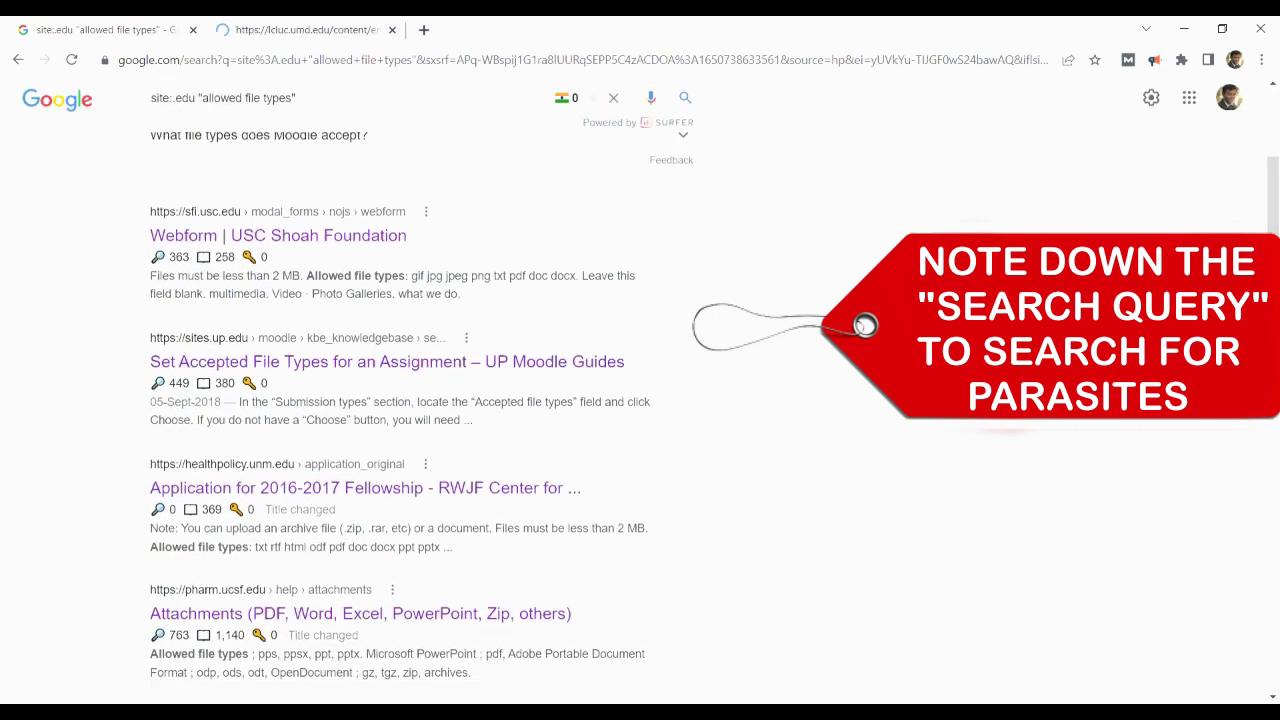
Step: Open the results for site:.edu "allowed file types", from the USC Shoah Foundation webform through the Cleveland State University form, in separate tabs
middle_click(372, 240)
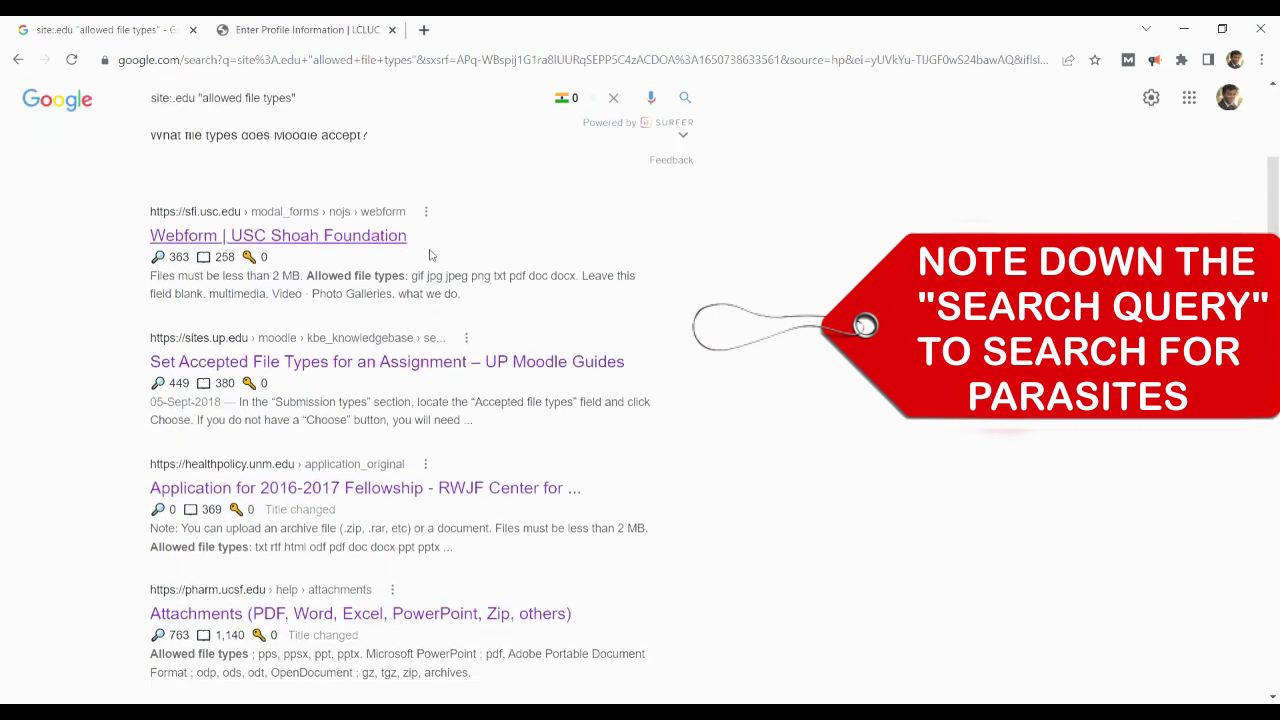
middle_click(375, 365)
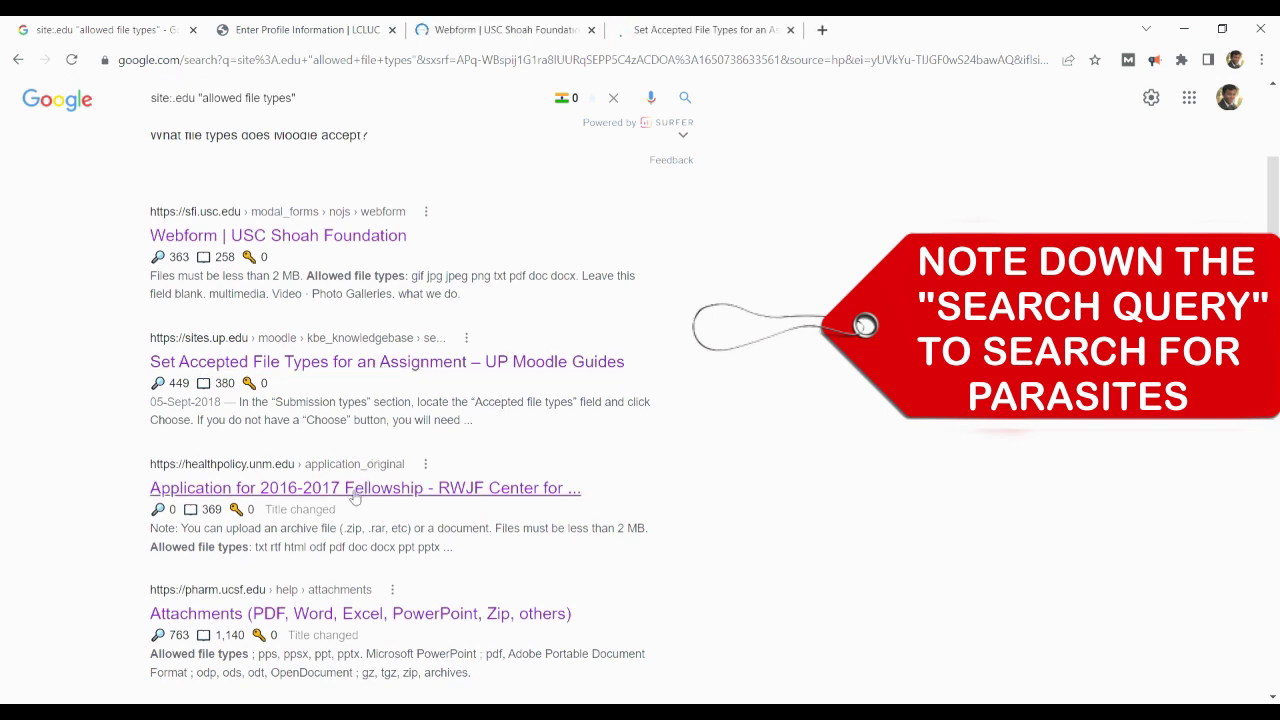
middle_click(399, 500)
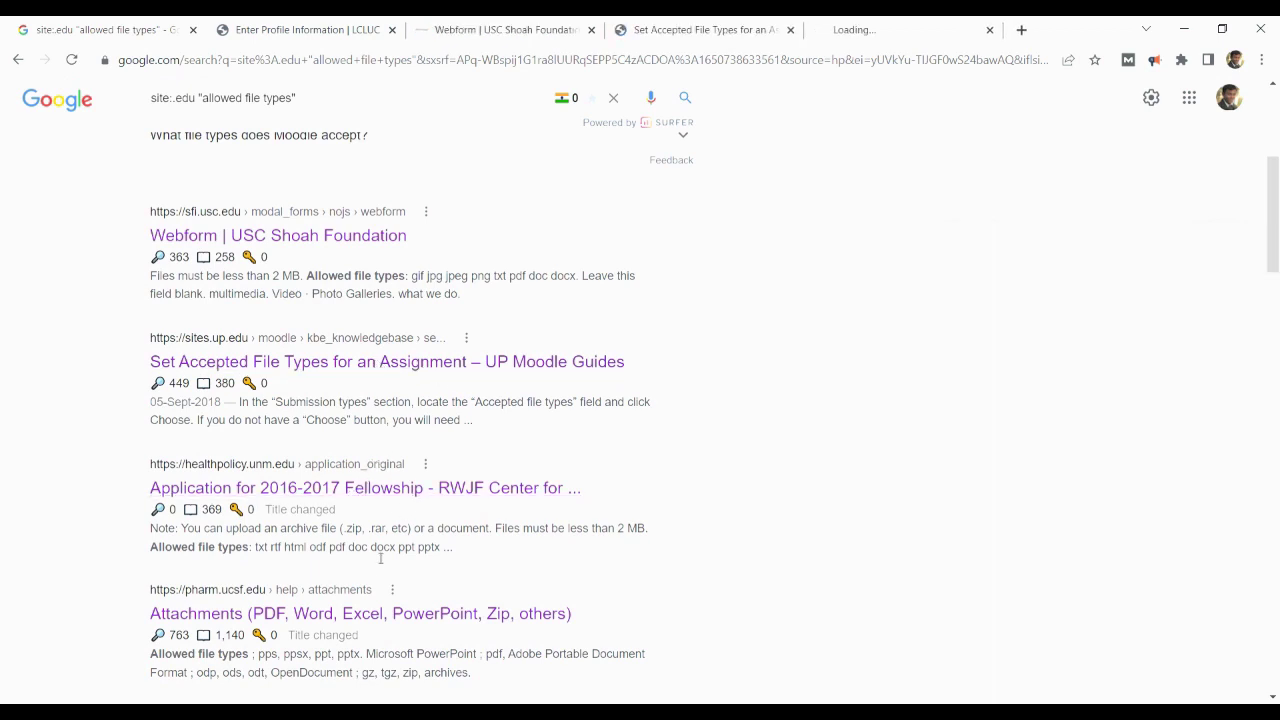
middle_click(352, 615)
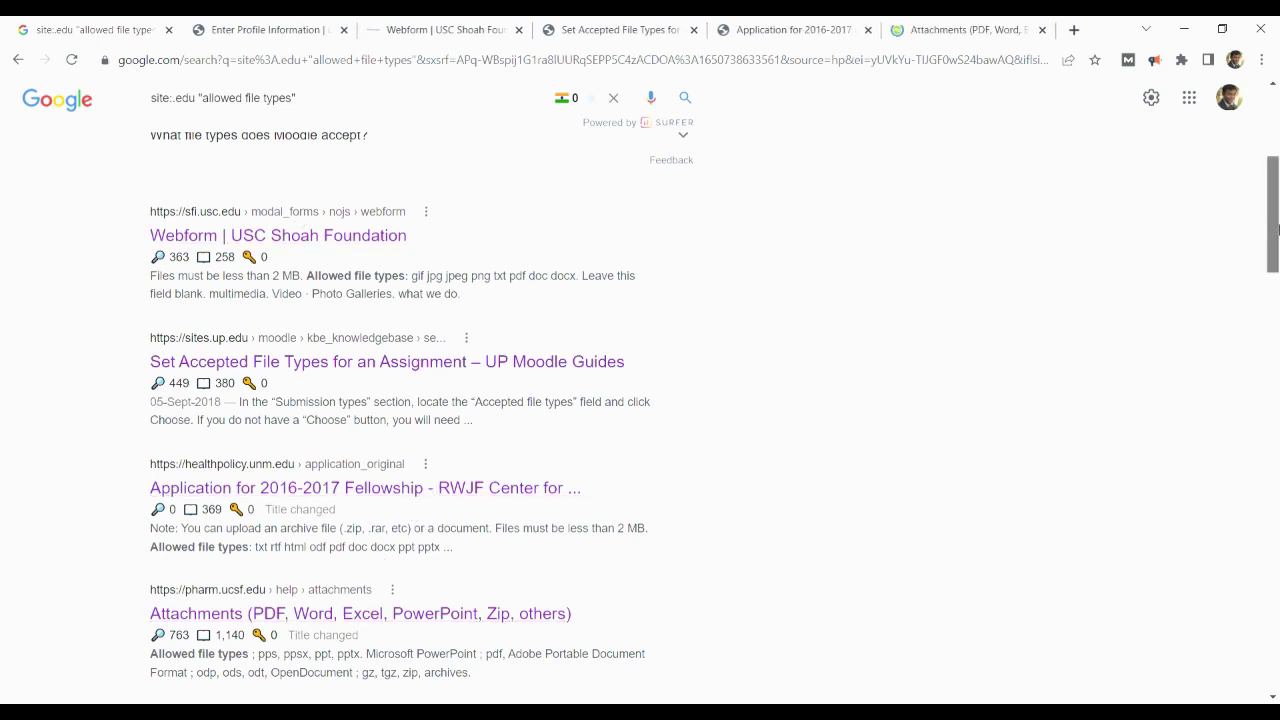
left_click_drag(1273, 236, 1277, 332)
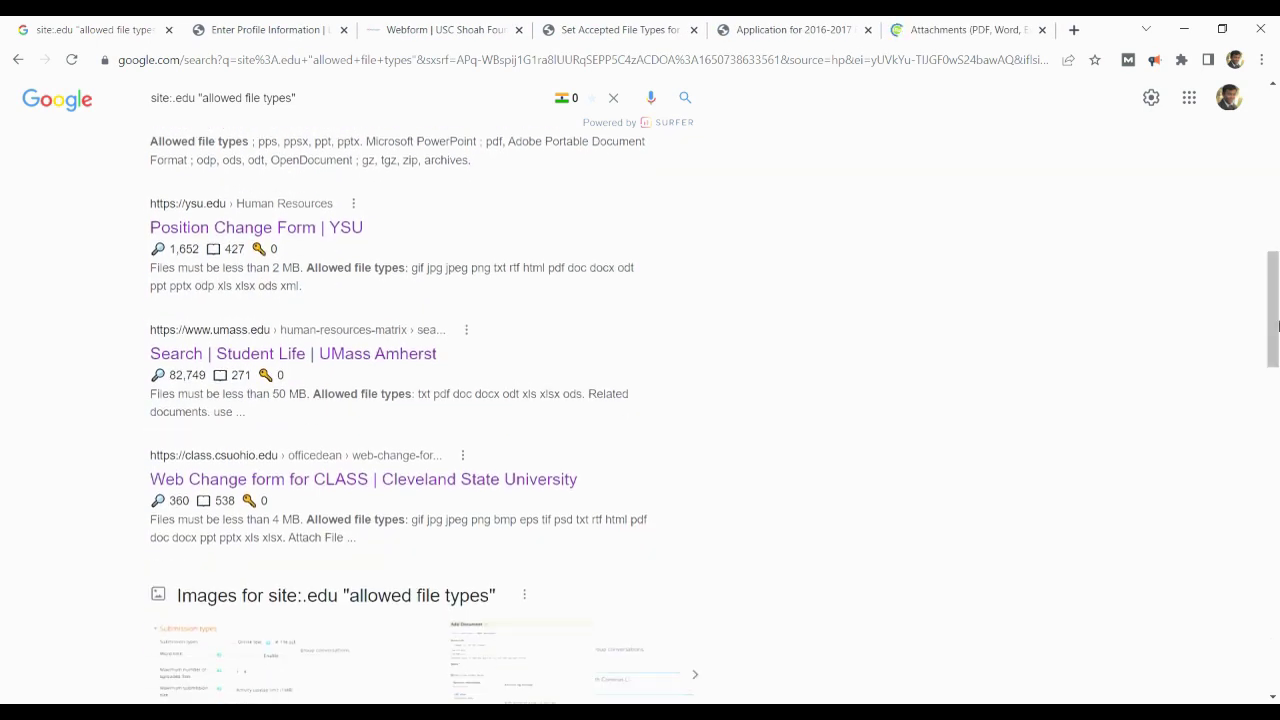
middle_click(347, 228)
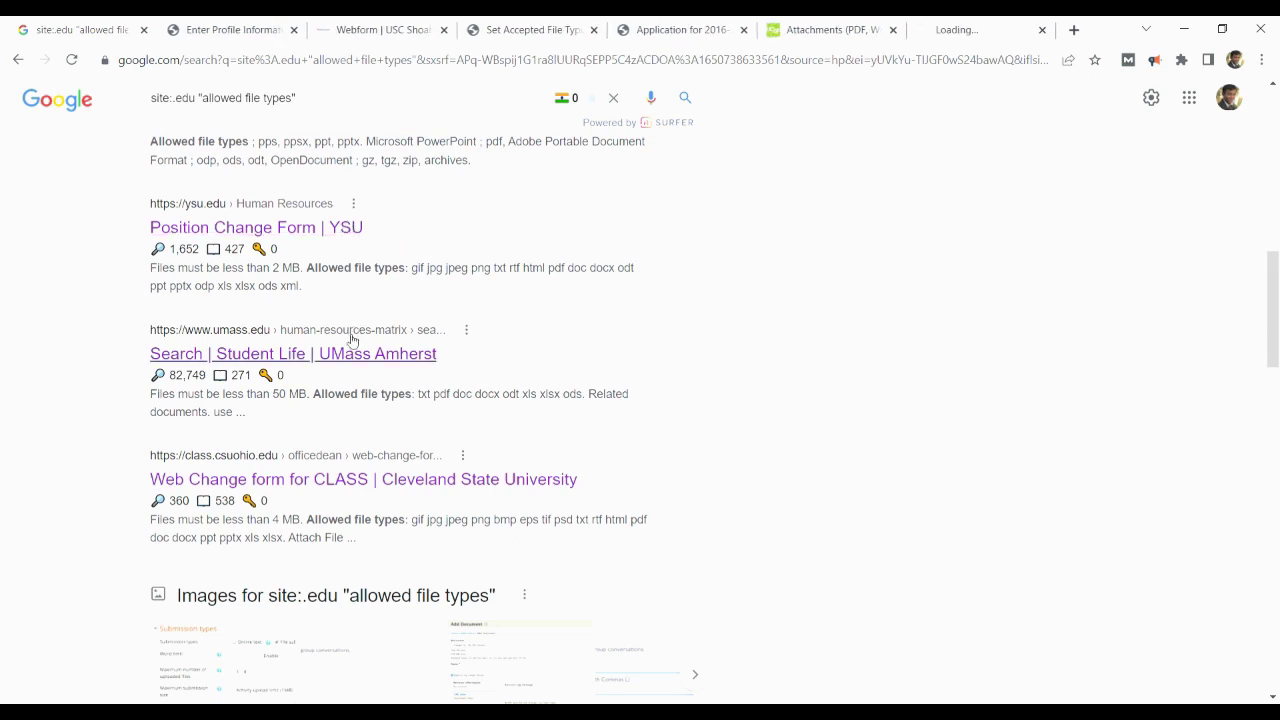
middle_click(396, 358)
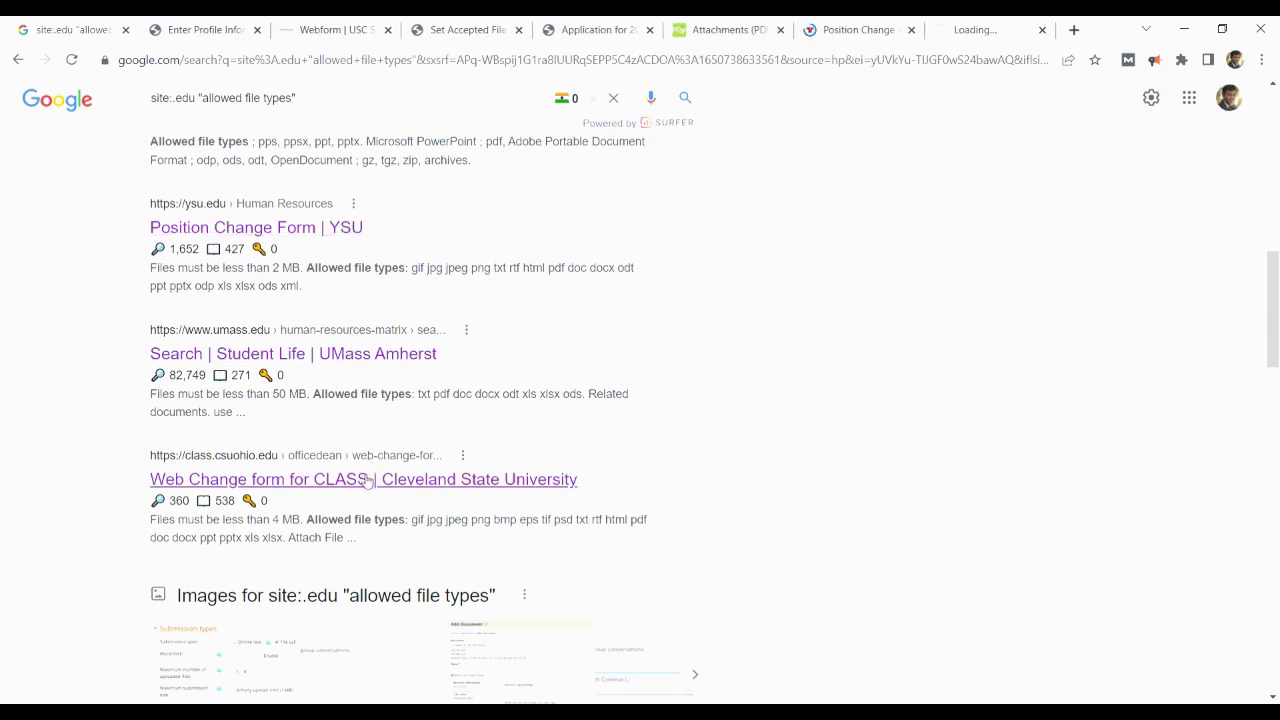
middle_click(421, 483)
Step: Try to upload Doc.pdf as the publication/progress report on the lcluc.umd.edu profile form, and close that page
left_click(183, 29)
left_click_drag(1276, 257, 1262, 540)
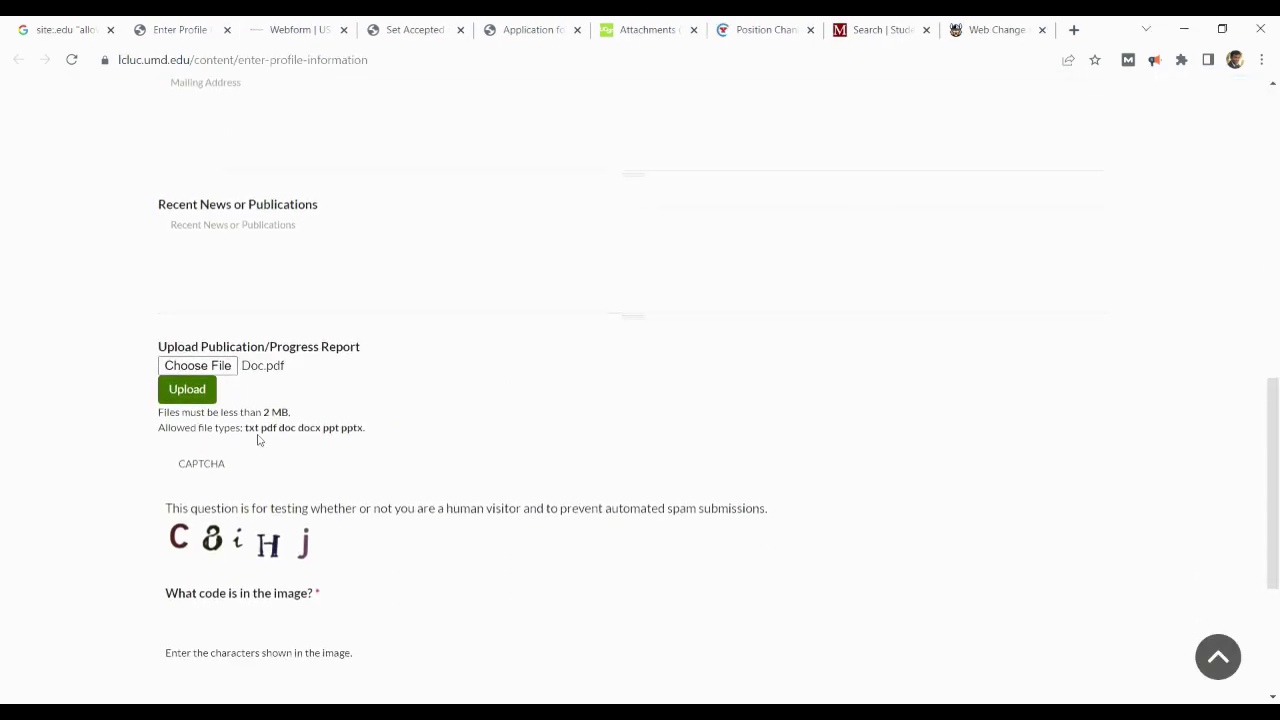
left_click(193, 394)
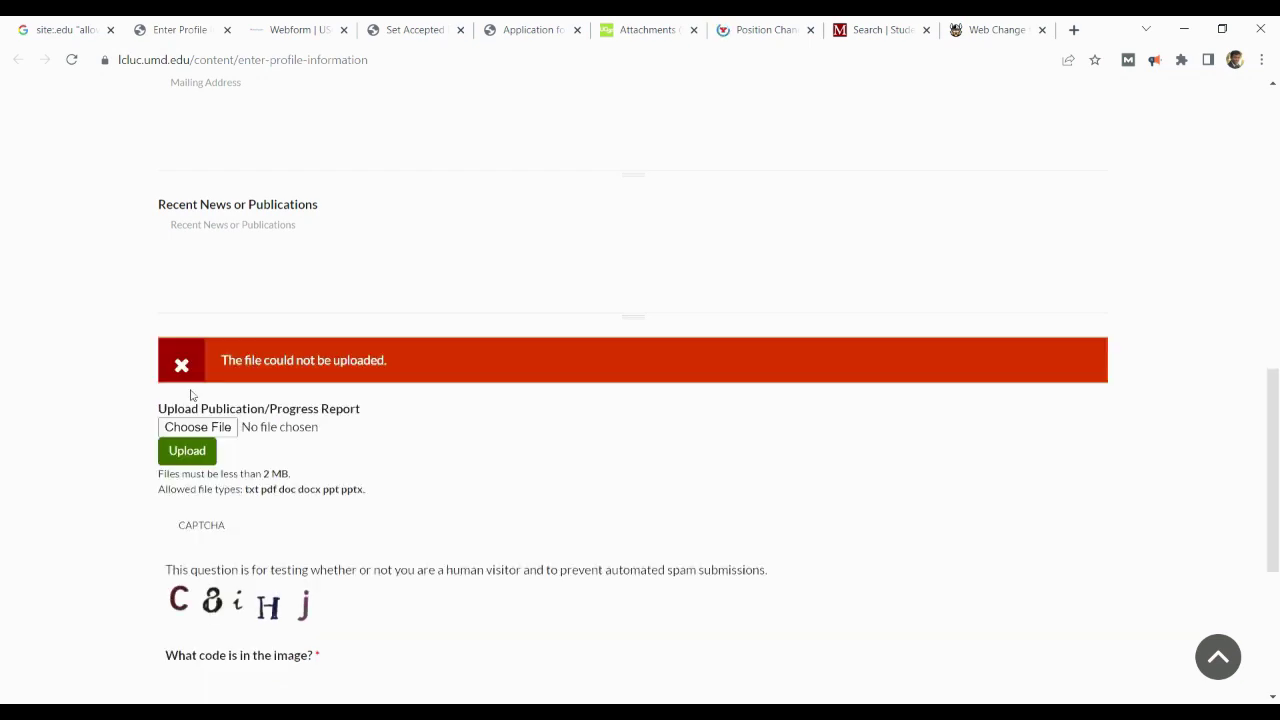
left_click(227, 29)
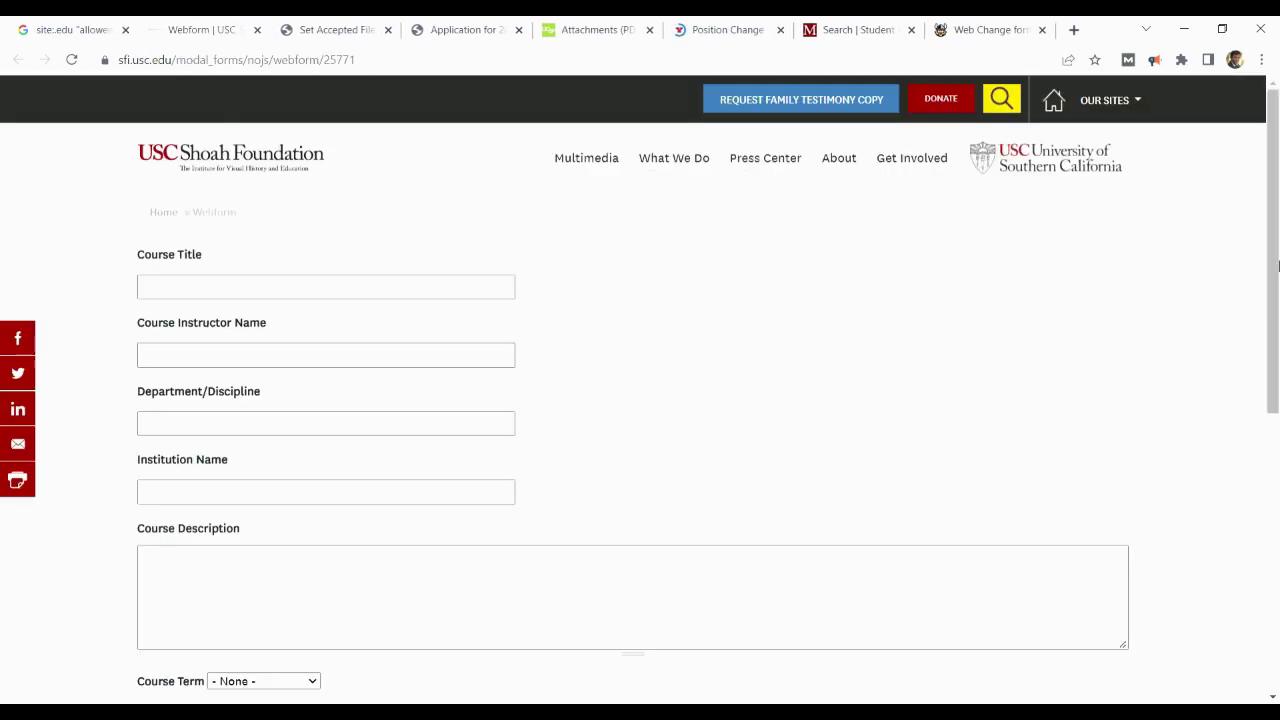
Step: Upload doc.pdf as the course syllabus on the USC Shoah Foundation webform and open the uploaded file in a separate tab to check public access
left_click_drag(1278, 265, 1277, 480)
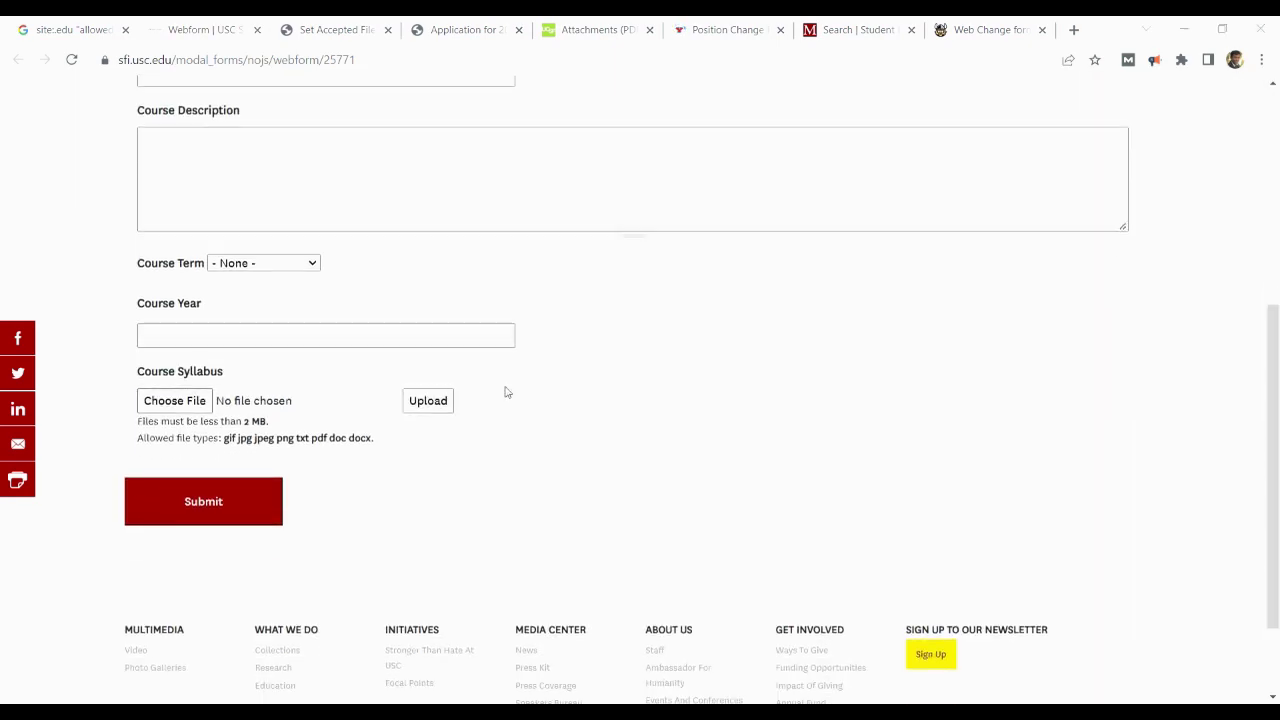
left_click(430, 402)
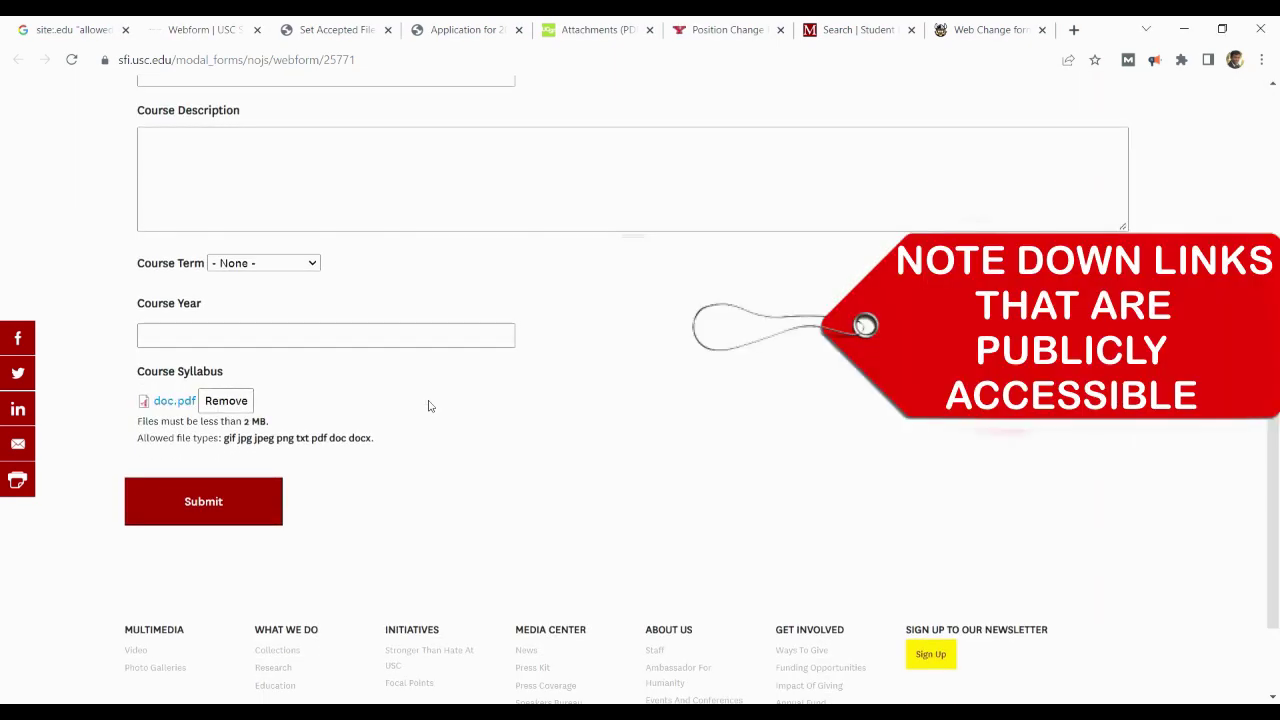
middle_click(183, 406)
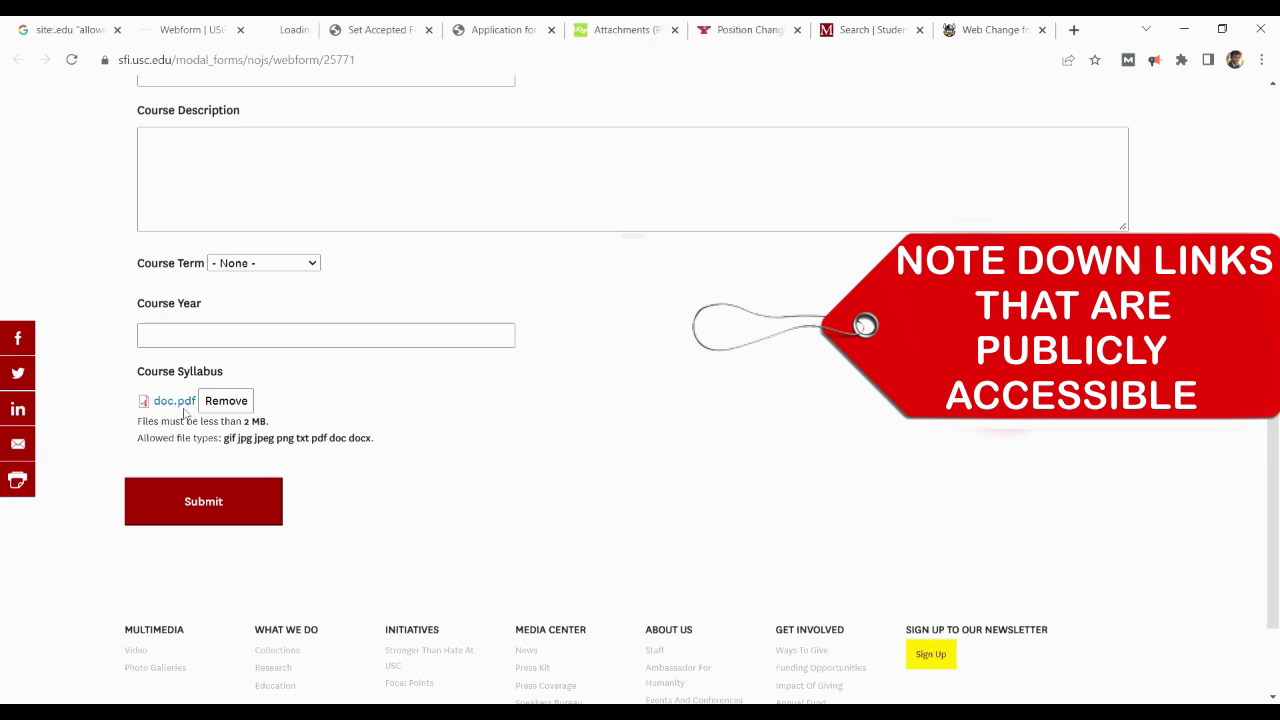
left_click(285, 29)
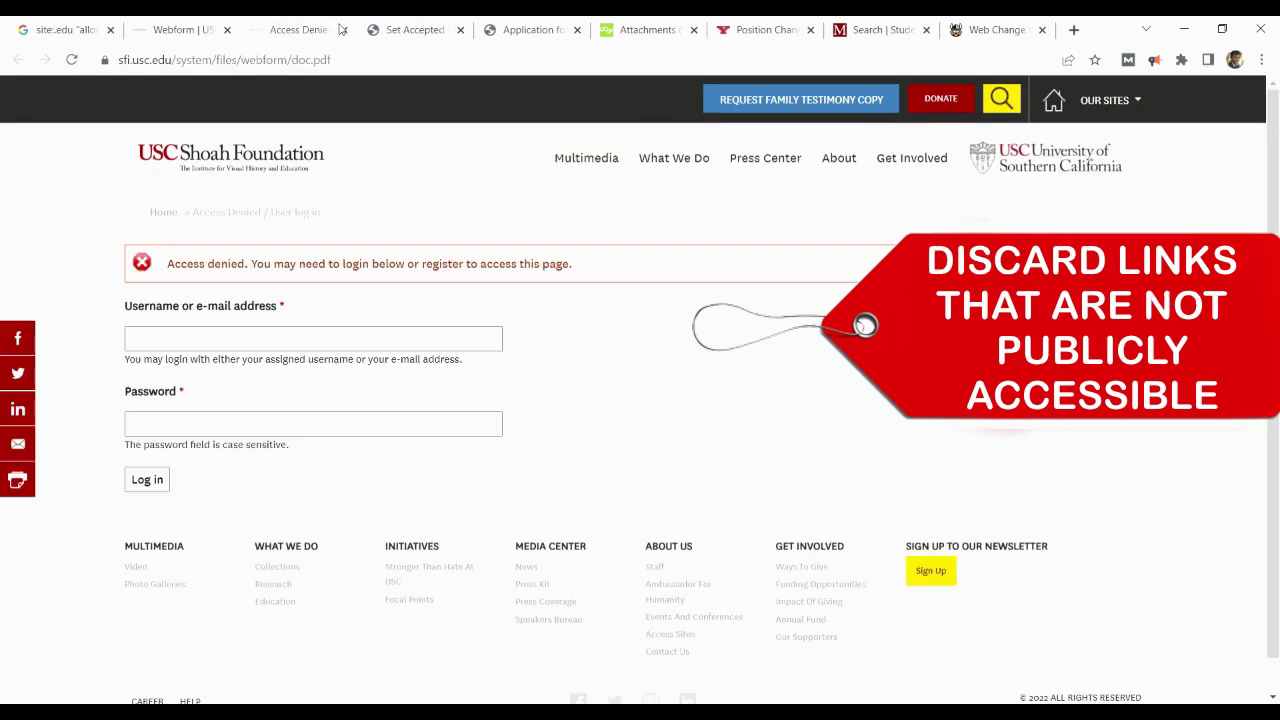
Step: Close the USC Shoah Foundation pages and the UP Moodle Guides page on accepted file types
left_click(342, 30)
left_click(227, 30)
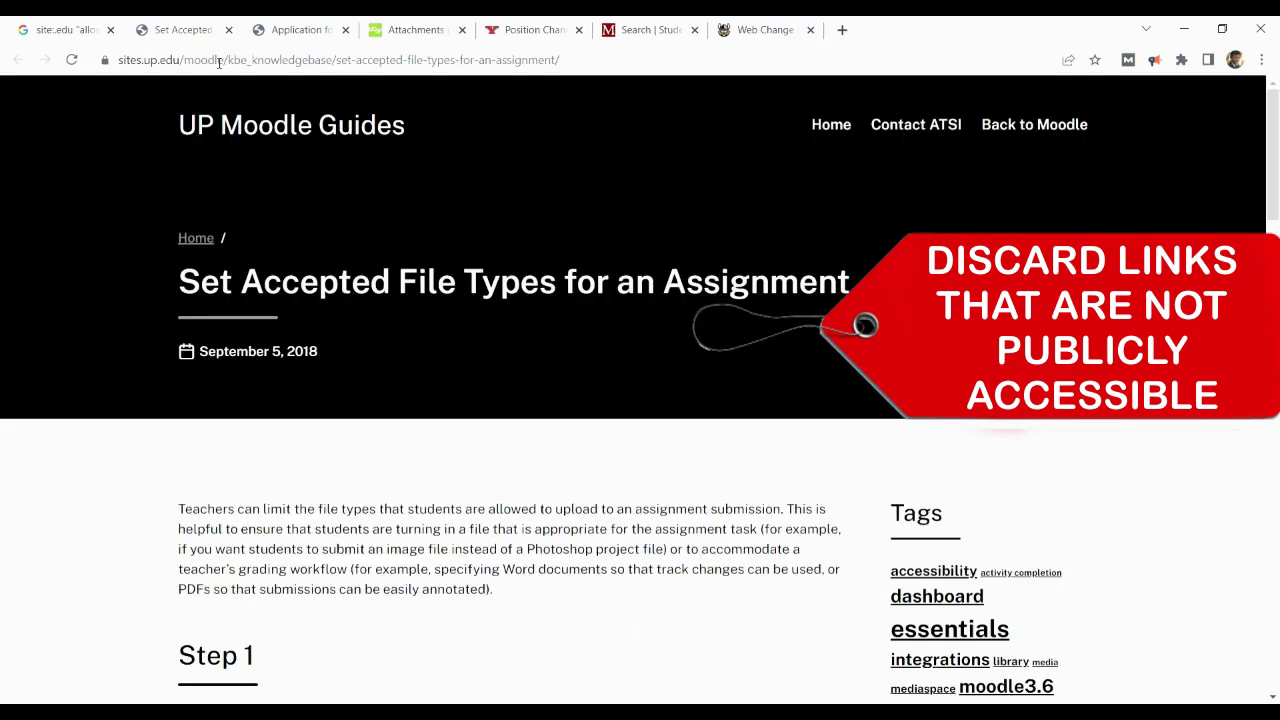
left_click_drag(1270, 162, 1270, 358)
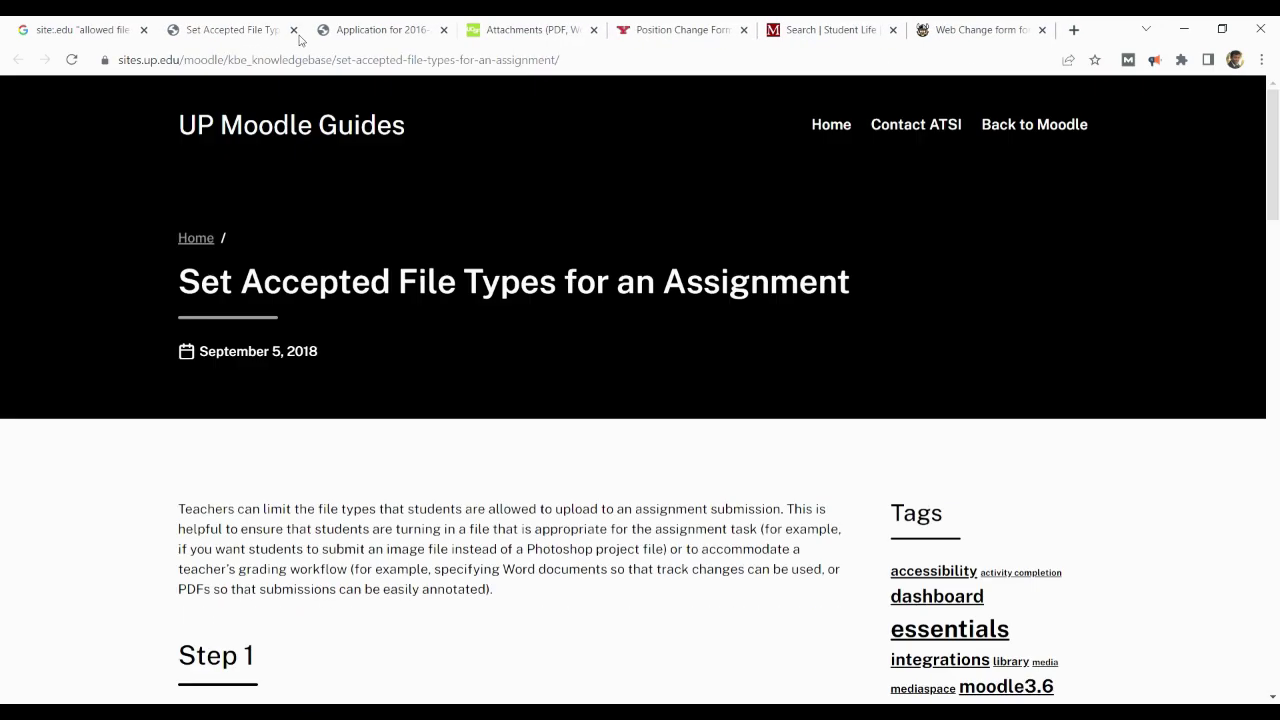
left_click(294, 30)
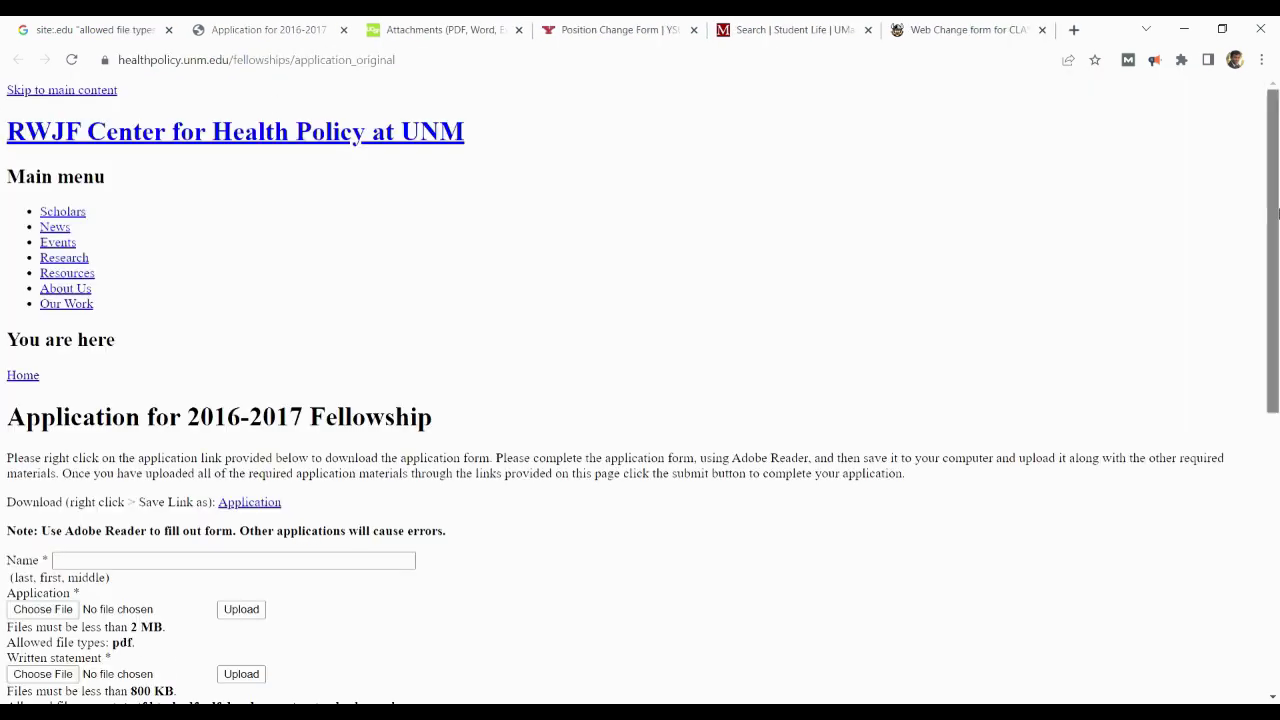
Step: Upload Doc.pdf as the written statement on the UNM fellowship application and open the uploaded file in a separate tab to check public access
scroll(1212, 332, "down", 3)
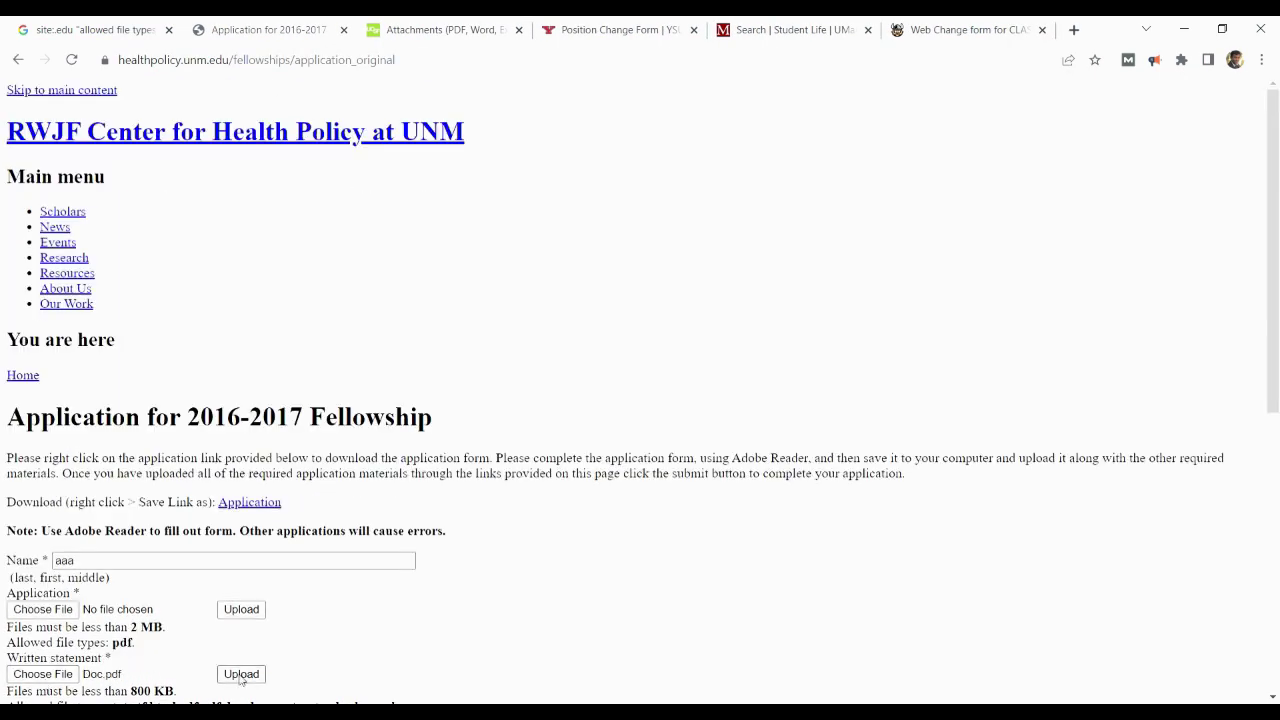
left_click(240, 676)
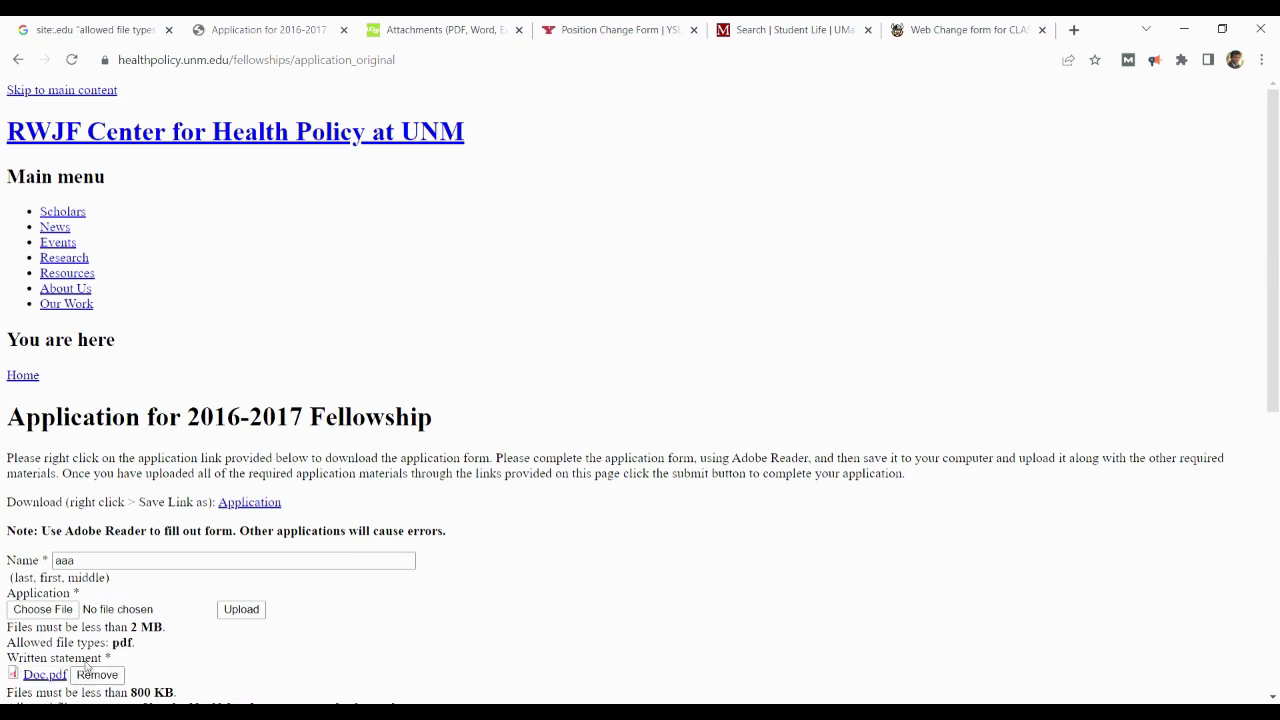
middle_click(44, 677)
left_click(358, 25)
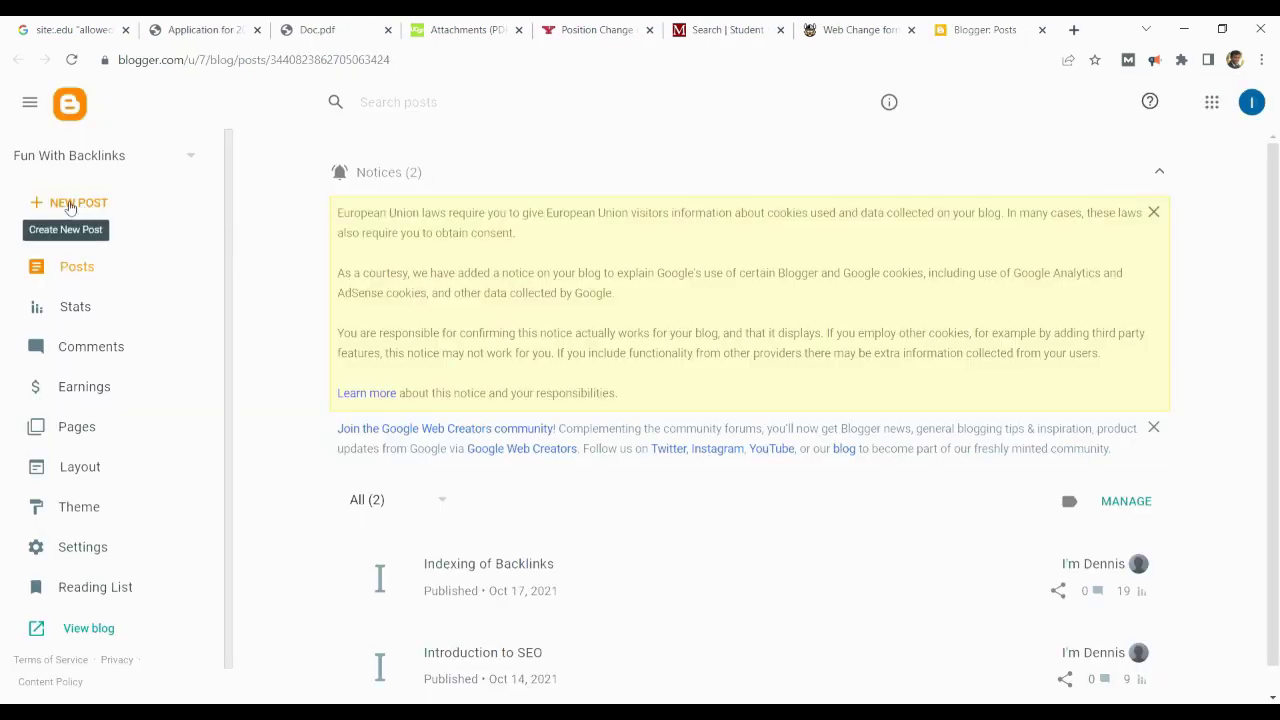
left_click(70, 204)
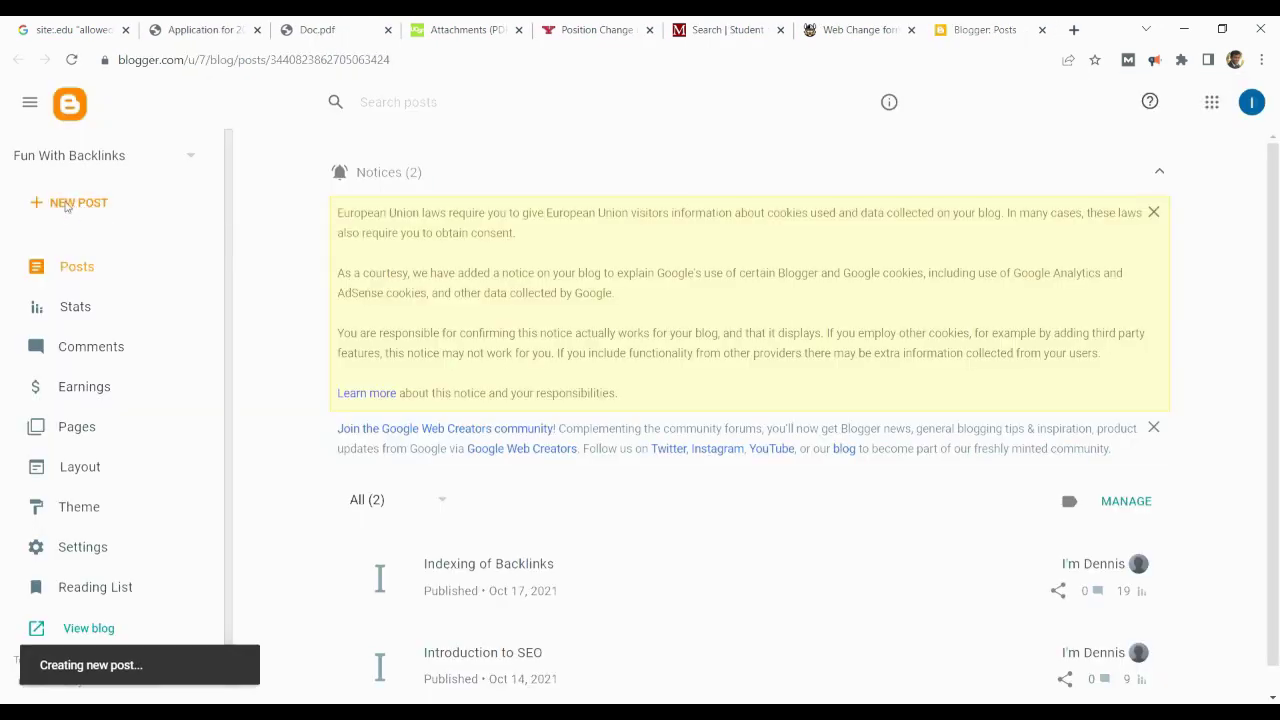
left_click(314, 22)
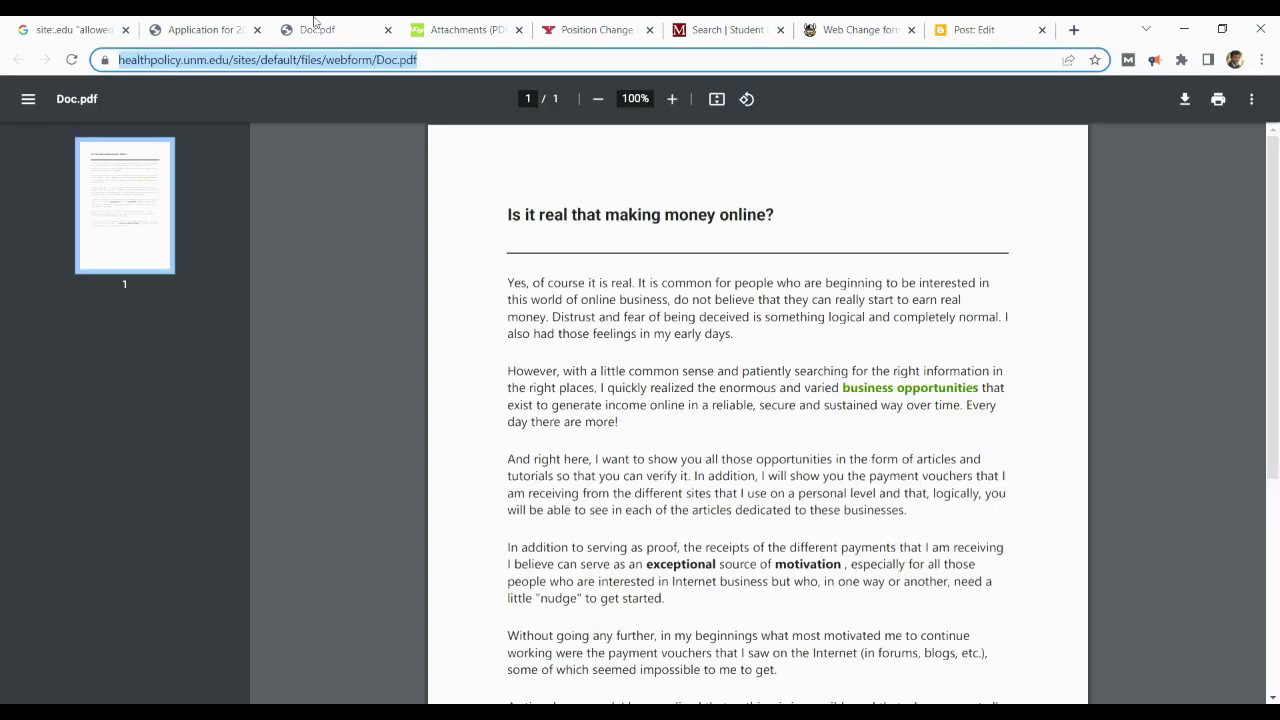
left_click(1034, 22)
left_click(640, 319)
type("https://healthpolicy.unm.edu/sites/default/files/webform/Doc.pdf")
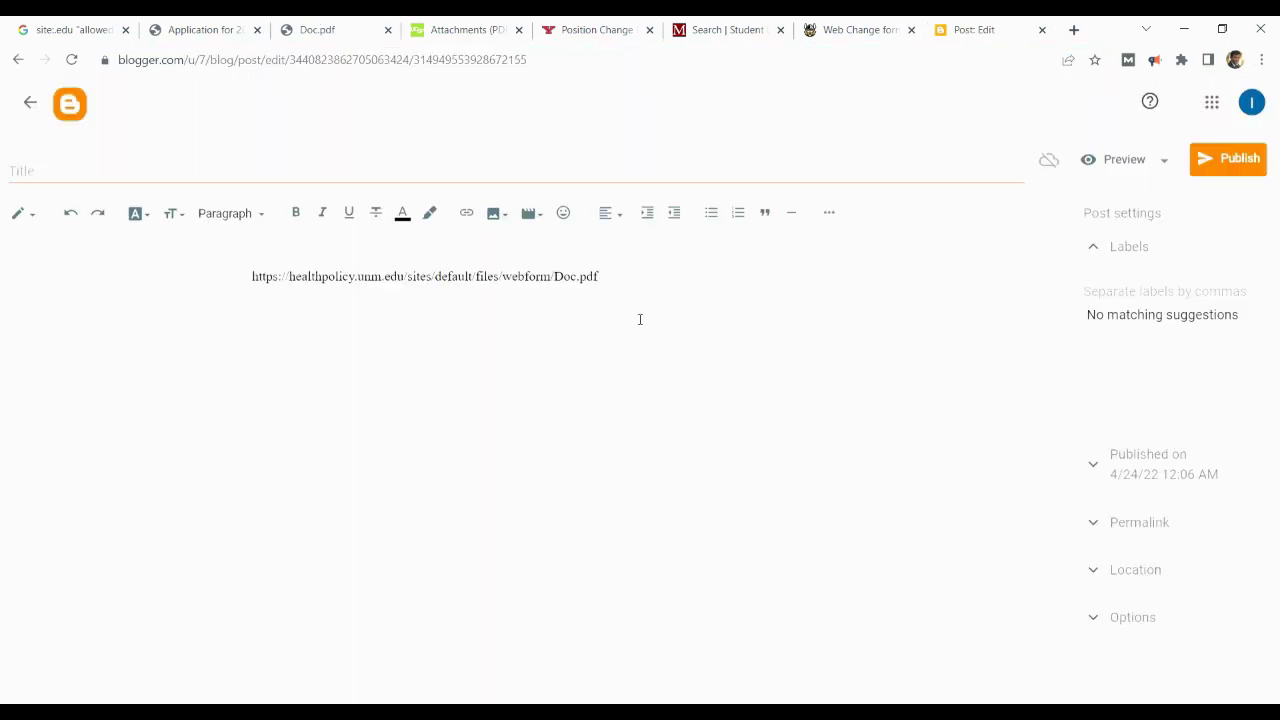
Step: Close the UNM pages, then check the UCSF Attachments help page for an upload form and close it
left_click(230, 29)
left_click(257, 30)
left_click(257, 30)
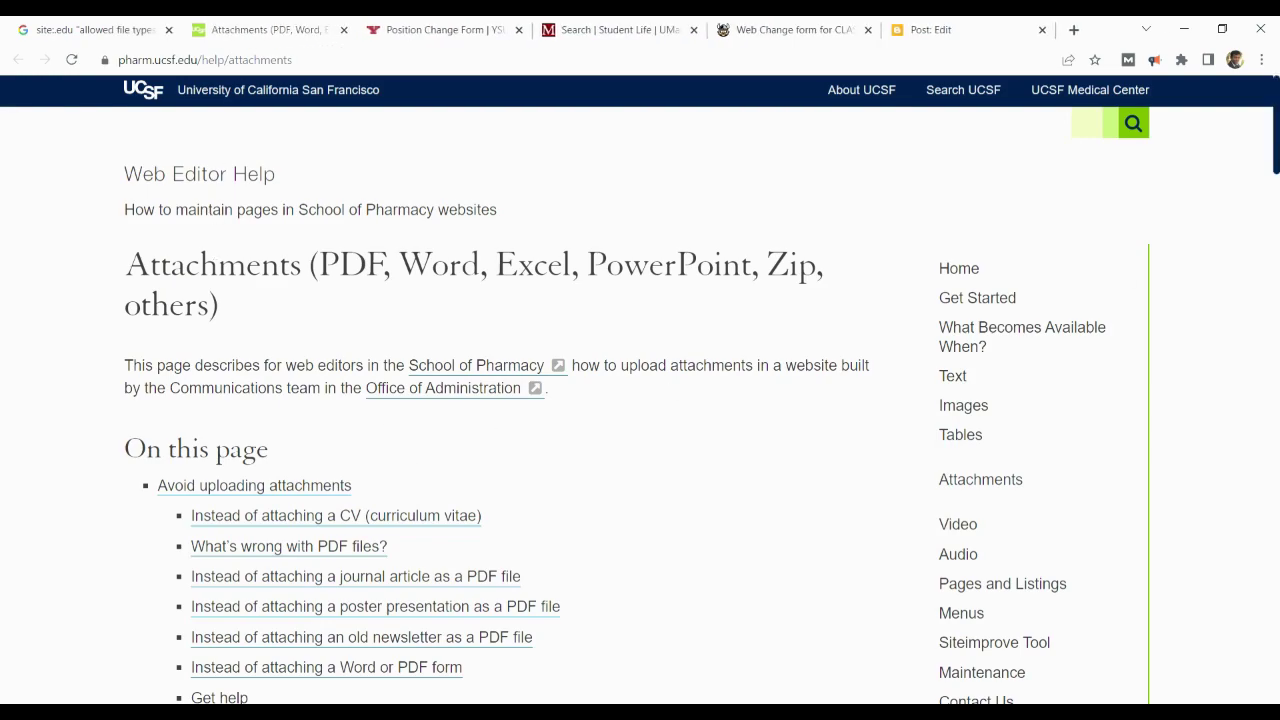
scroll(640, 400, "down", 20)
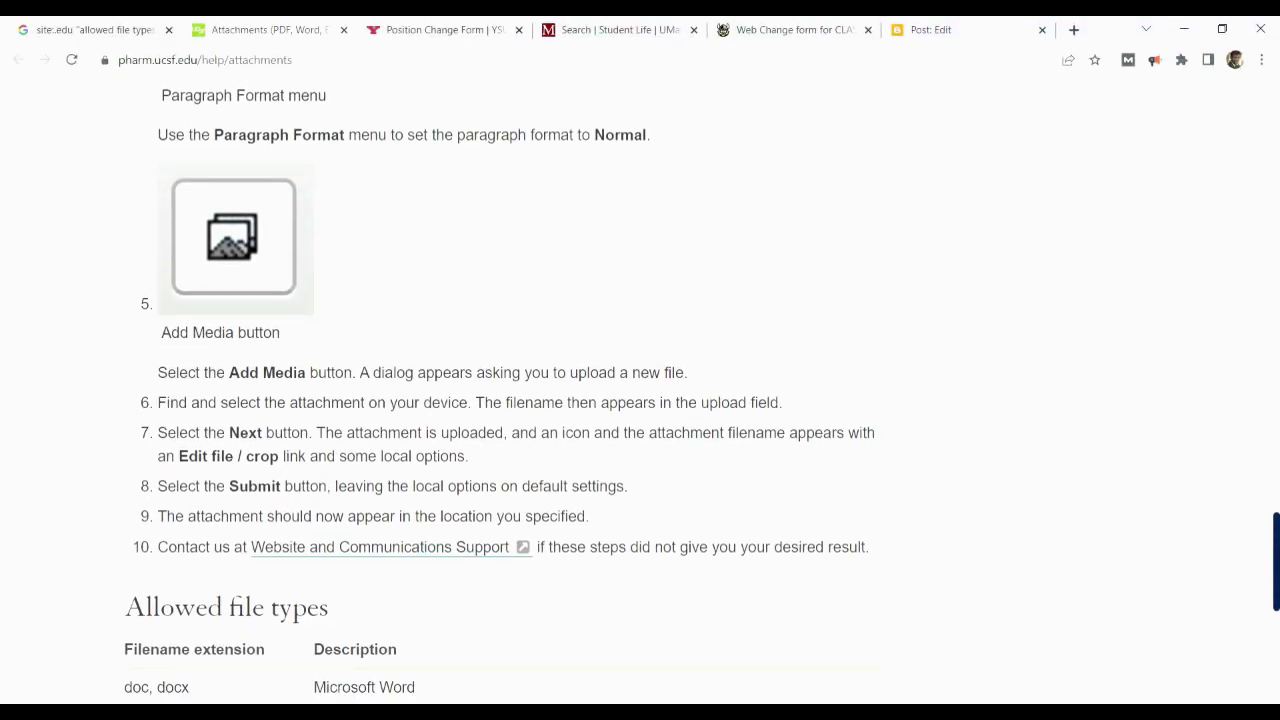
scroll(640, 400, "down", 5)
key("ctrl+w")
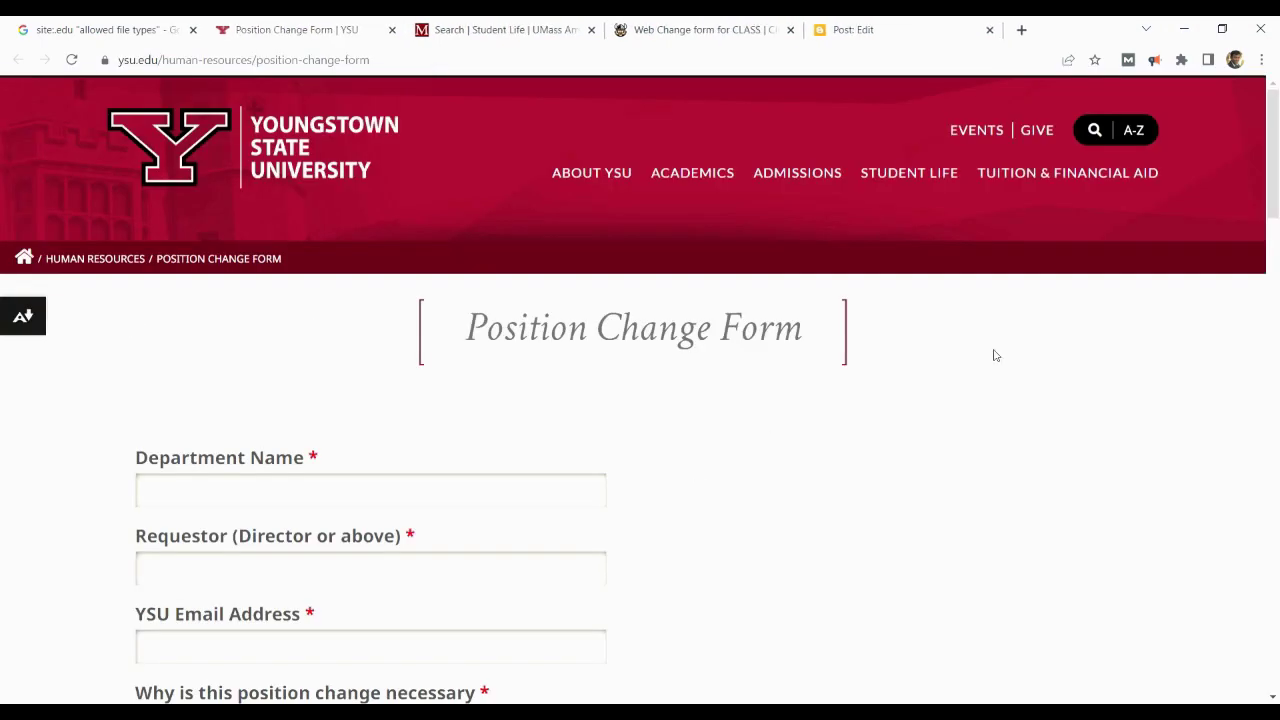
Step: Upload Doc.pdf as additional information on the Youngstown State University Position Change Form and open the uploaded file in a separate tab
left_click_drag(1271, 220, 1271, 525)
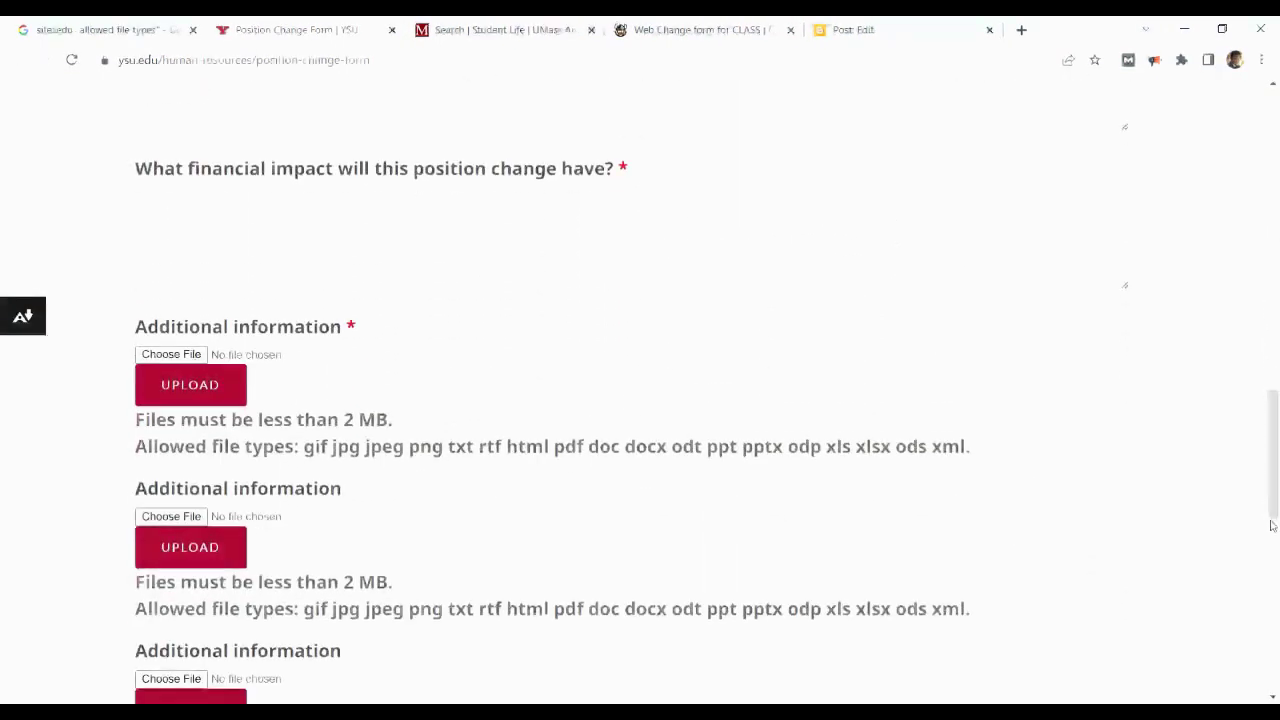
left_click(188, 388)
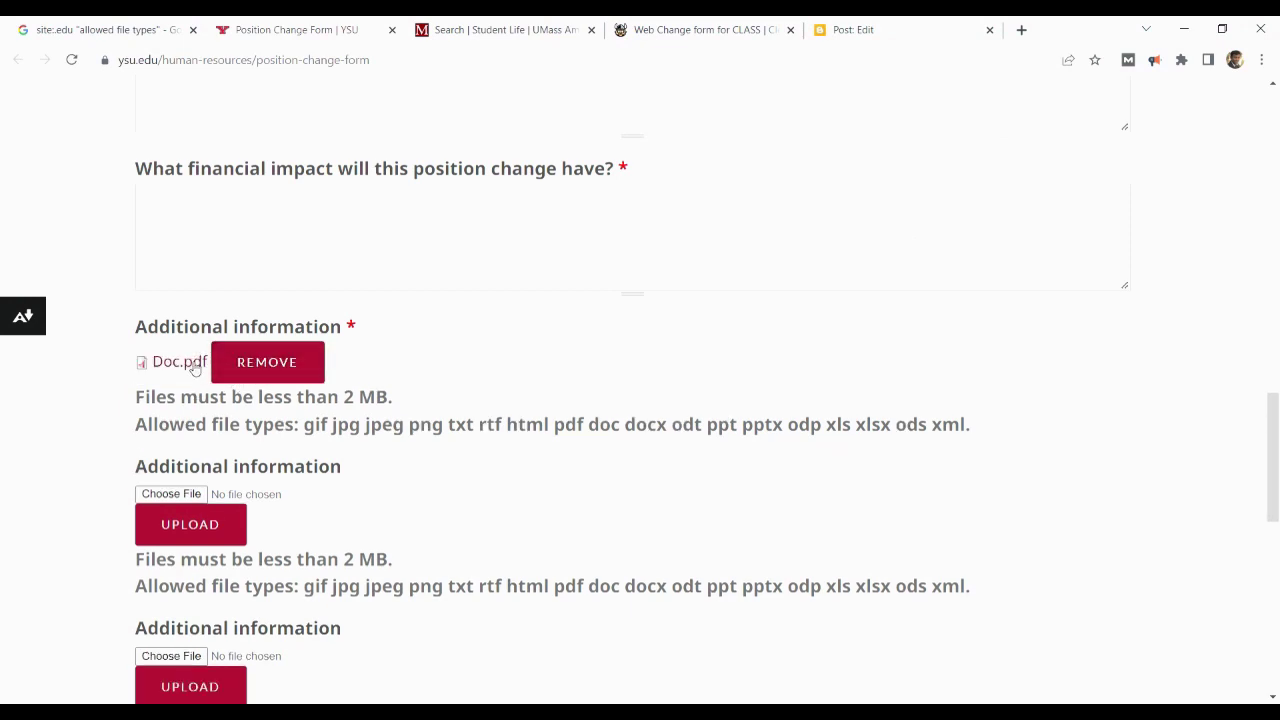
middle_click(205, 369)
left_click(421, 22)
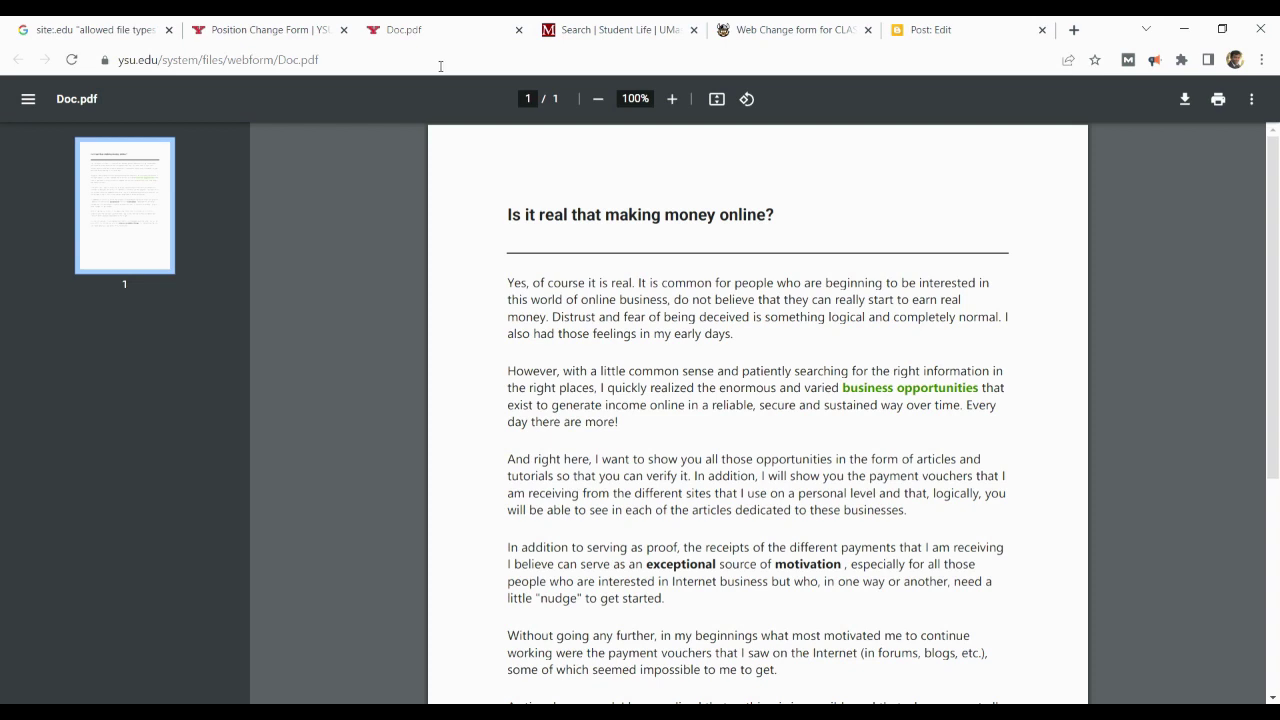
left_click(440, 60)
left_click(968, 22)
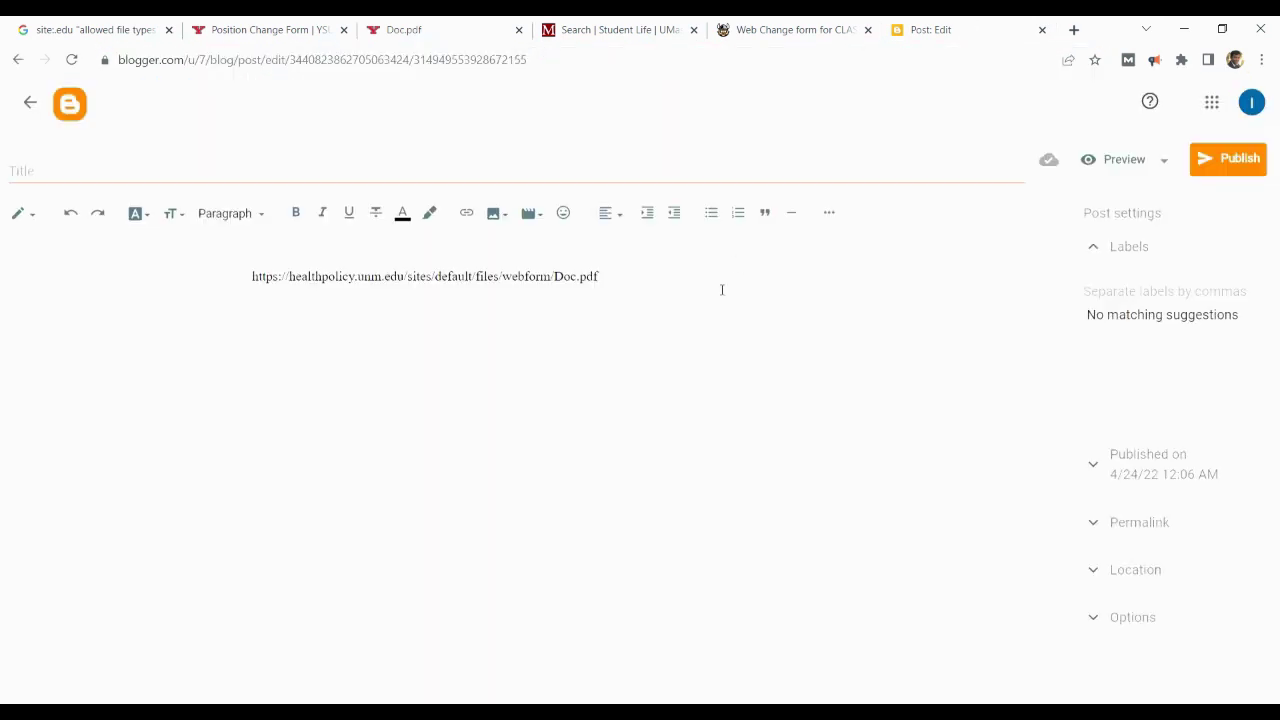
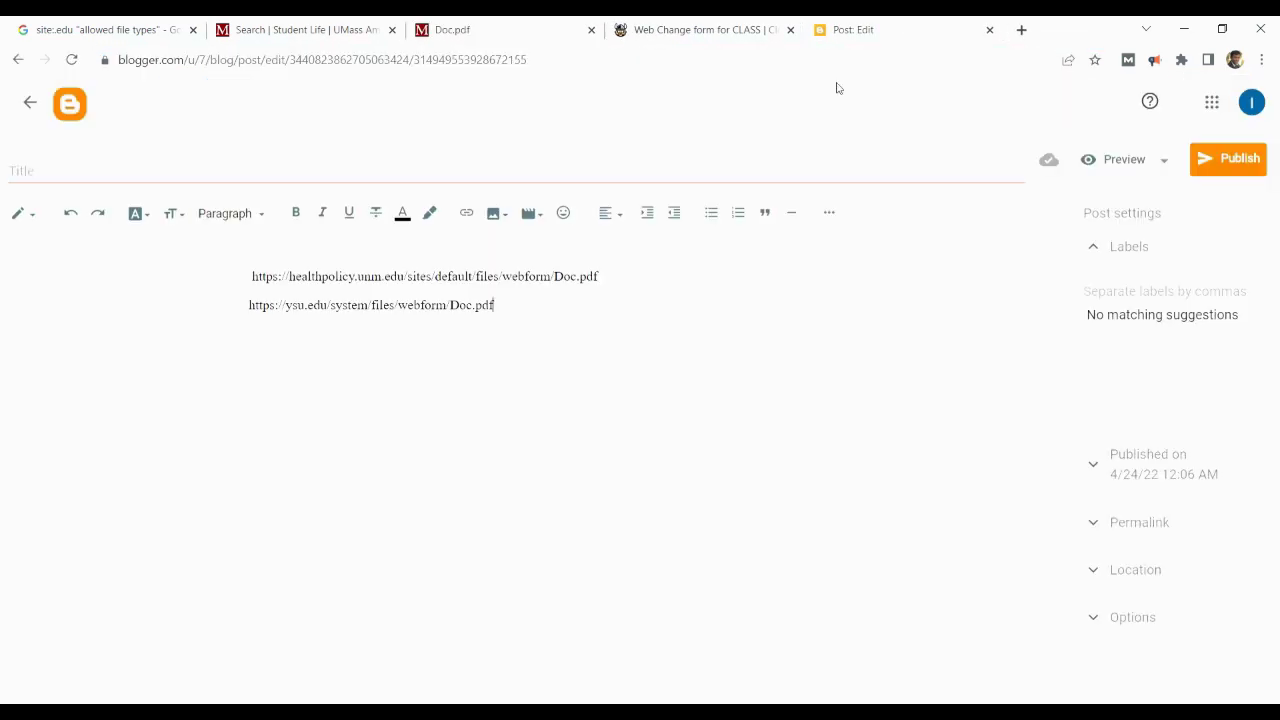
key("Return")
type("https://www.umass.edu/studentlife/sites/default/files/webform/Doc.pdf")
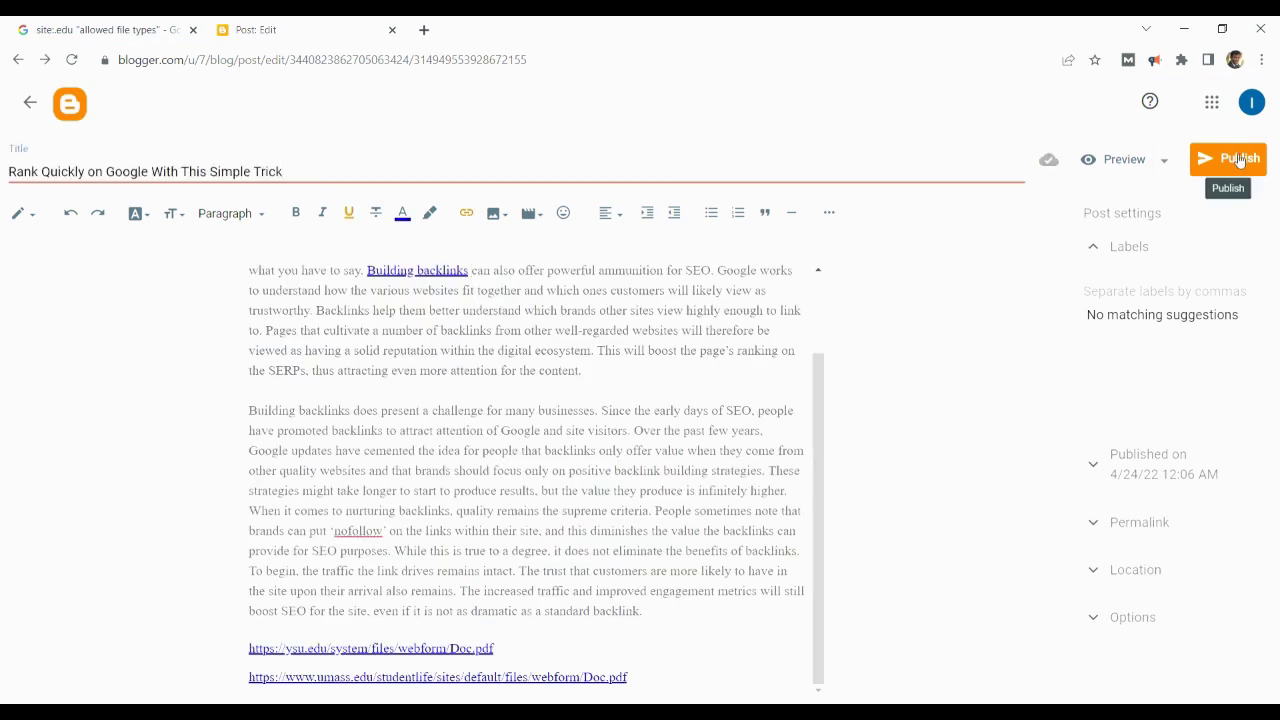
left_click(1238, 159)
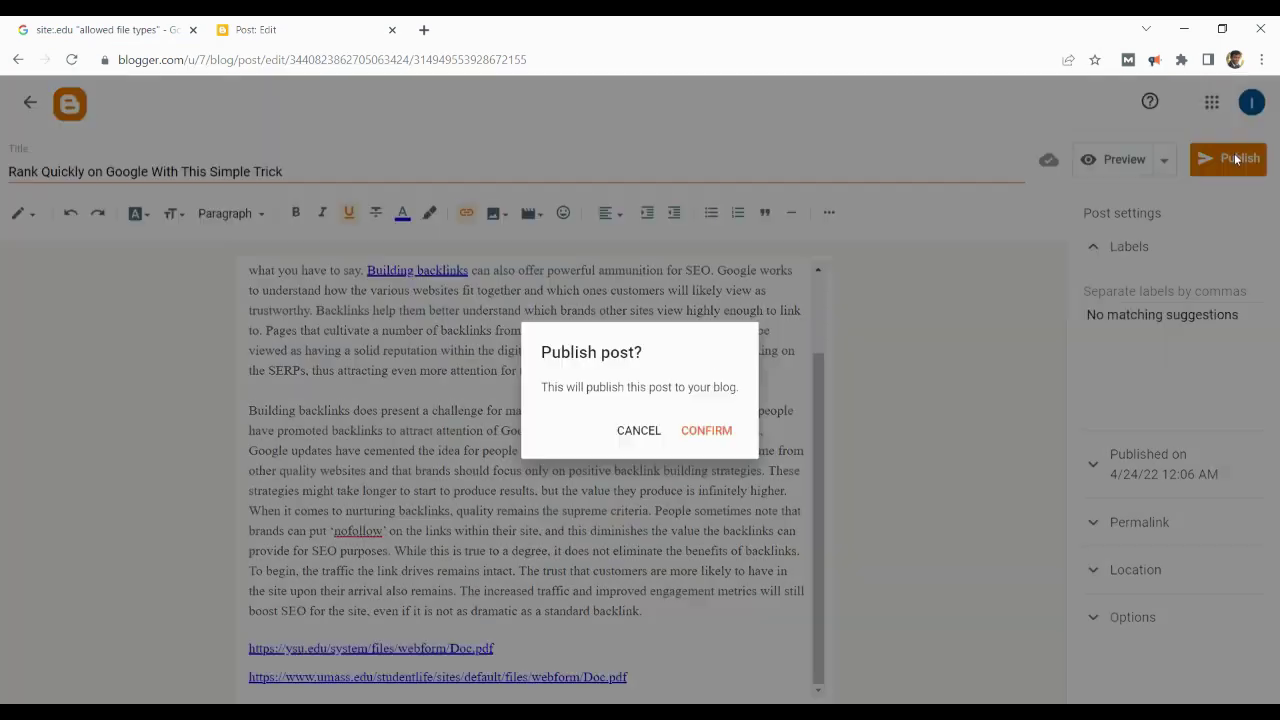
left_click(706, 431)
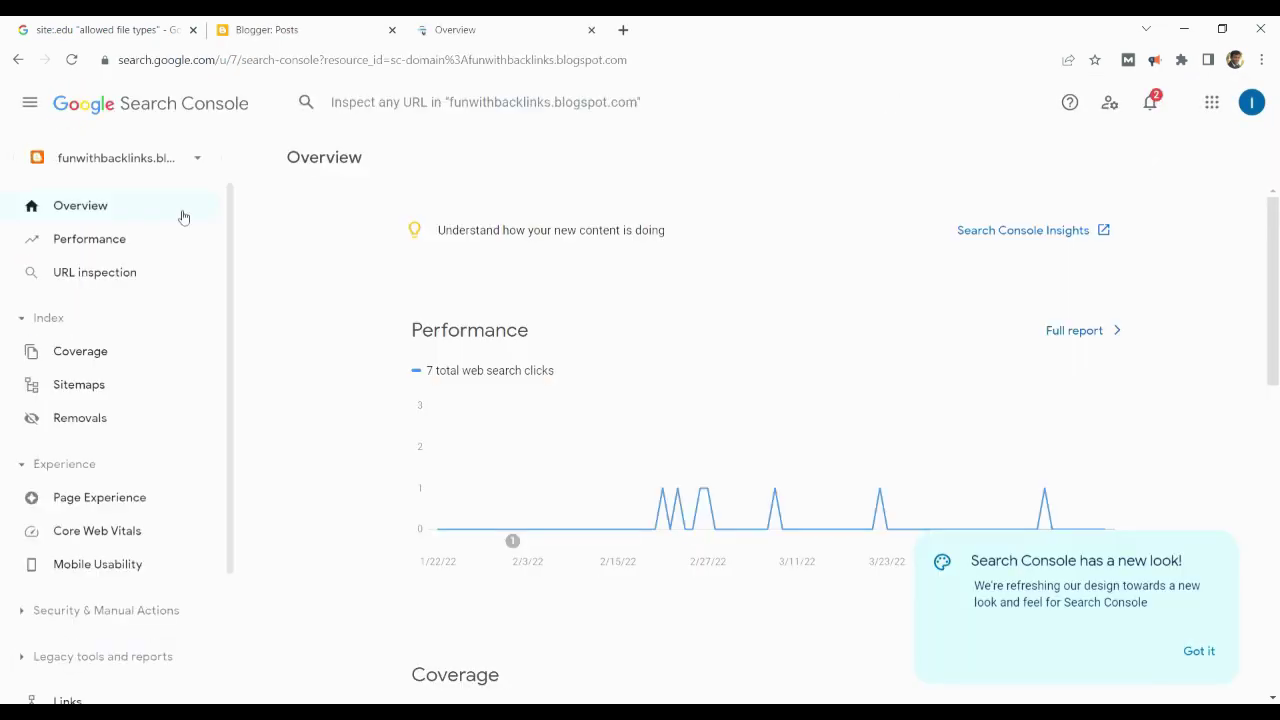
left_click(654, 102)
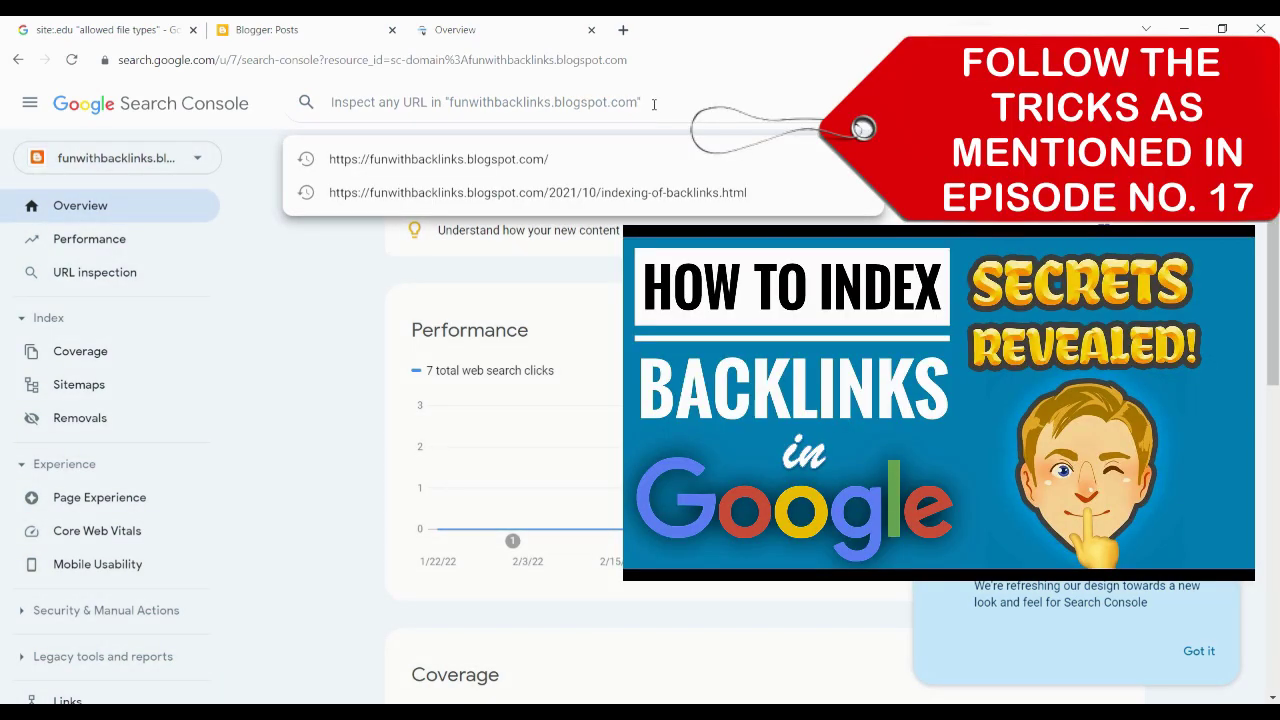
type("https://funwithbacklinks.blogspot.com/2022/04/rank-quickly-on-google-with-this-simple.html")
key("Return")
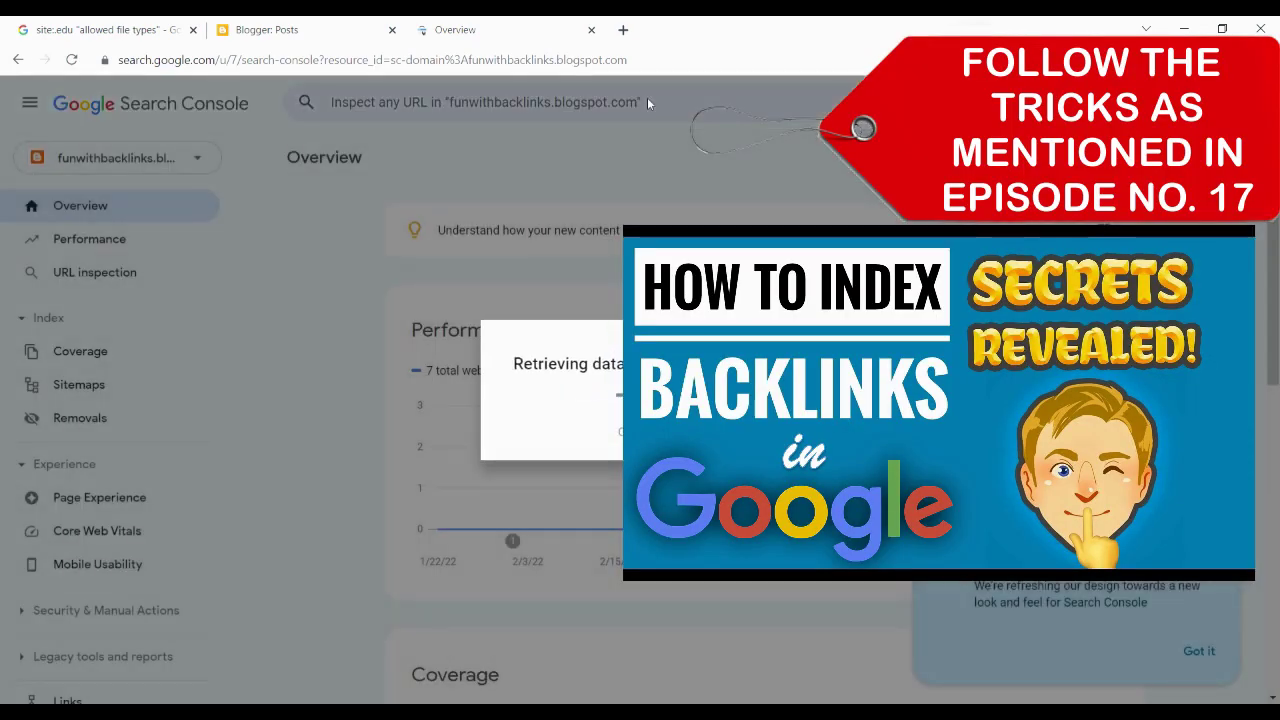